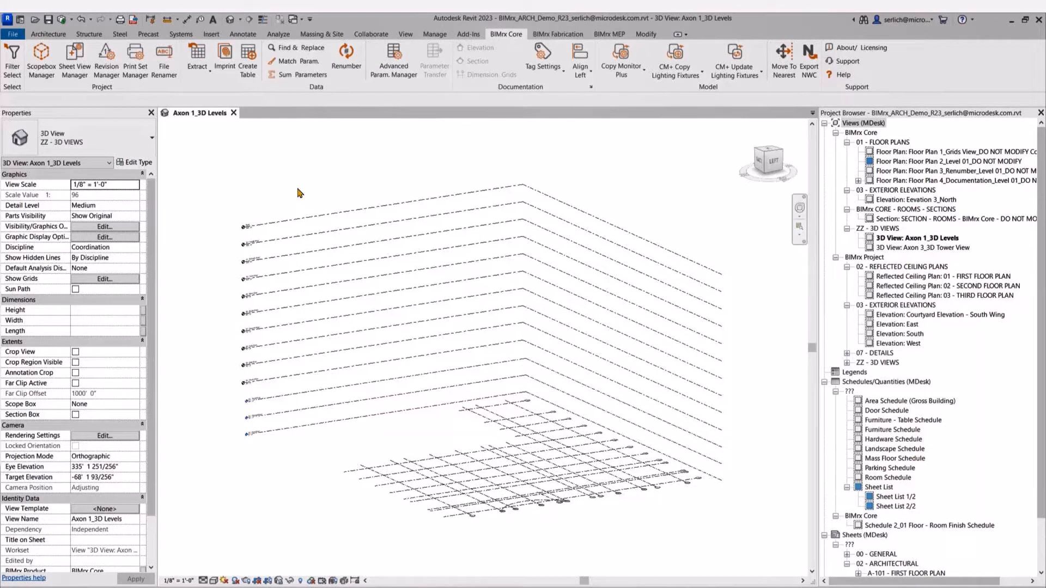
Open the Sheet View Manager and examine its configuration file path, level associations, view template sequences and all view set columns.
left_click(75, 64)
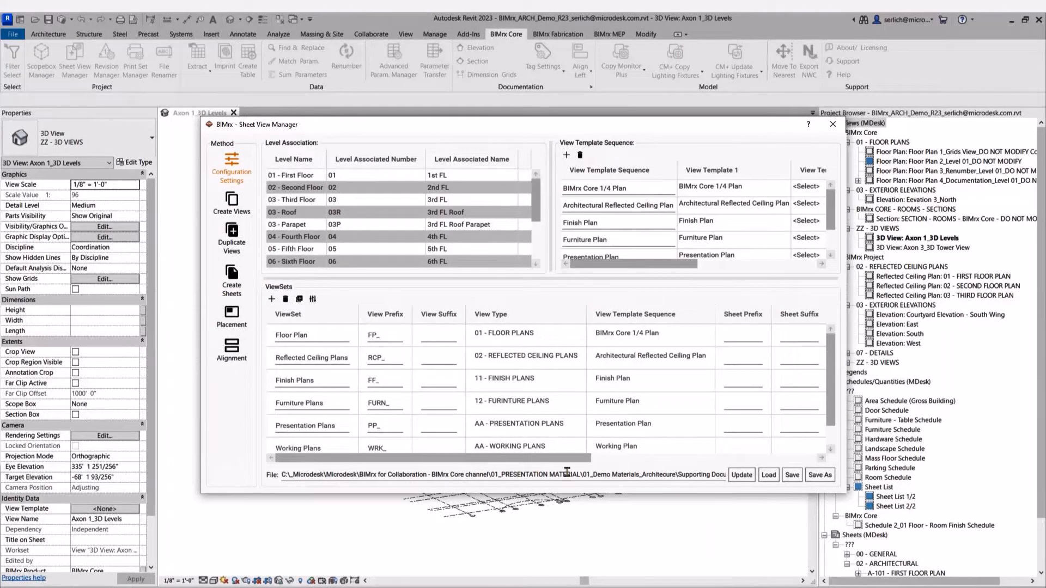
left_click_drag(671, 474, 708, 473)
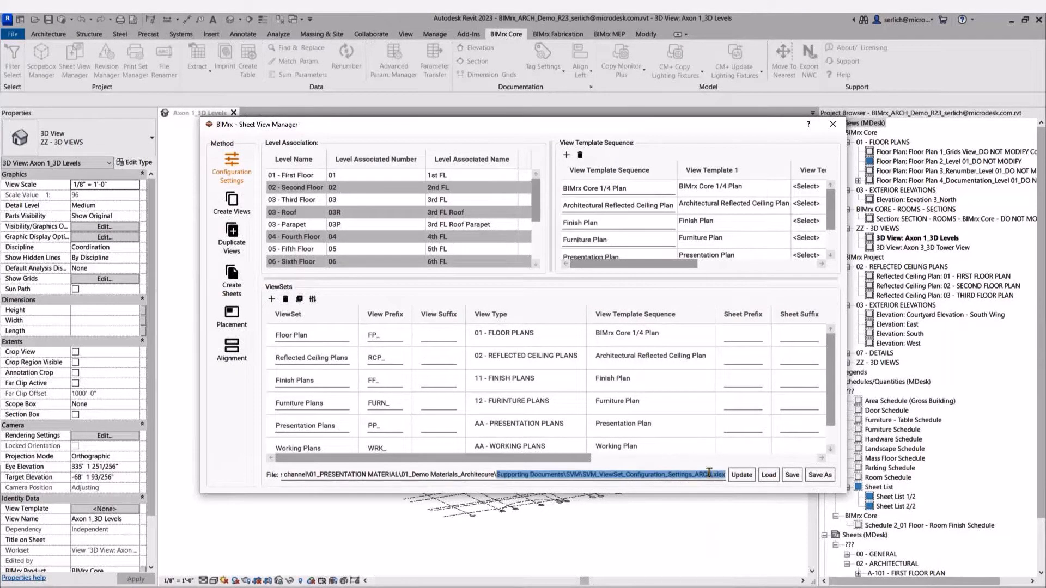
left_click(694, 220)
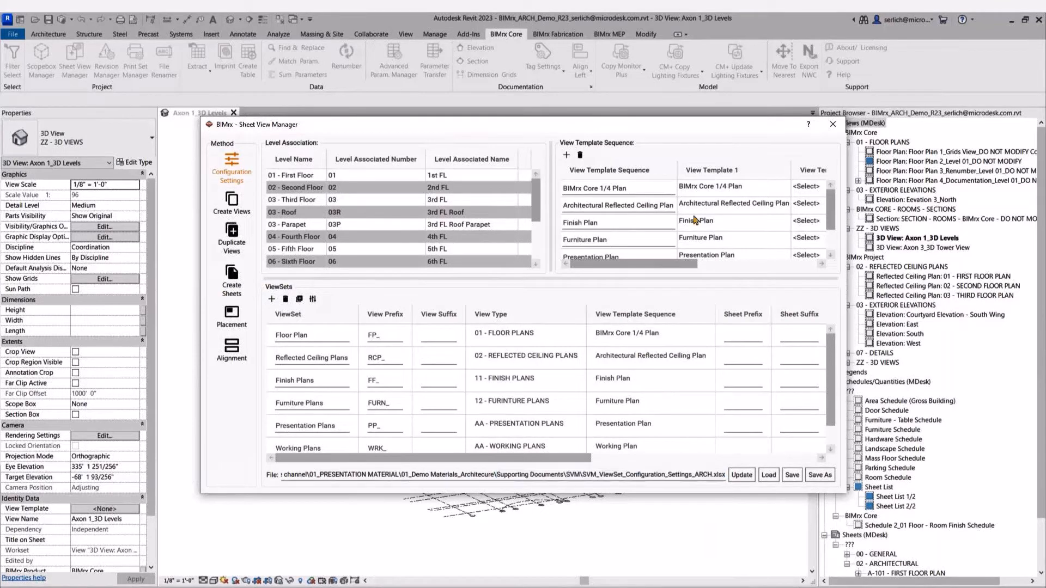
left_click(406, 176)
left_click(478, 176)
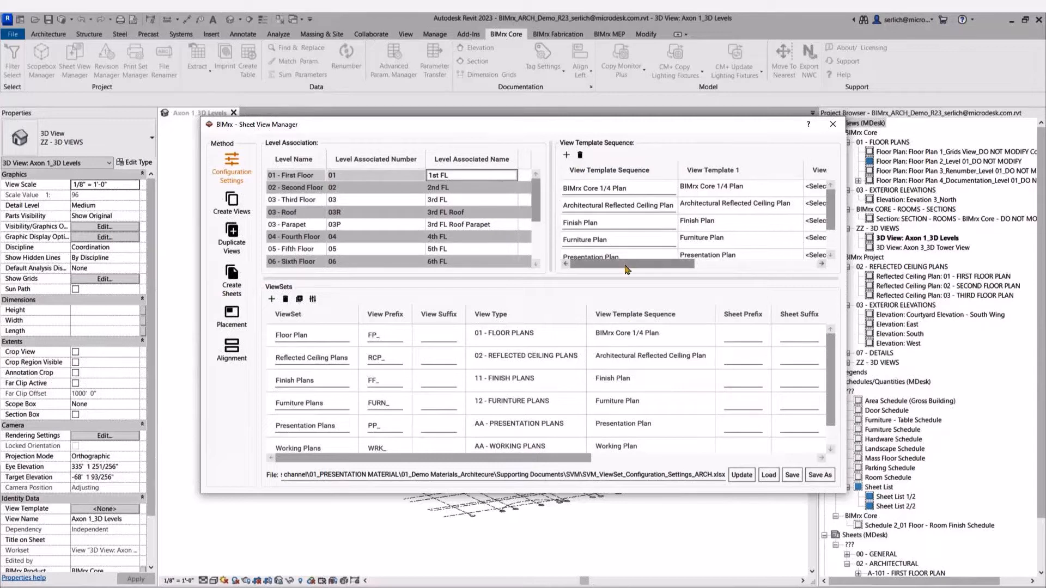
mouse_move(624, 266)
left_mouse_down()
mouse_move(794, 264)
mouse_move(624, 263)
left_mouse_up()
scroll(636, 180, "down", 2)
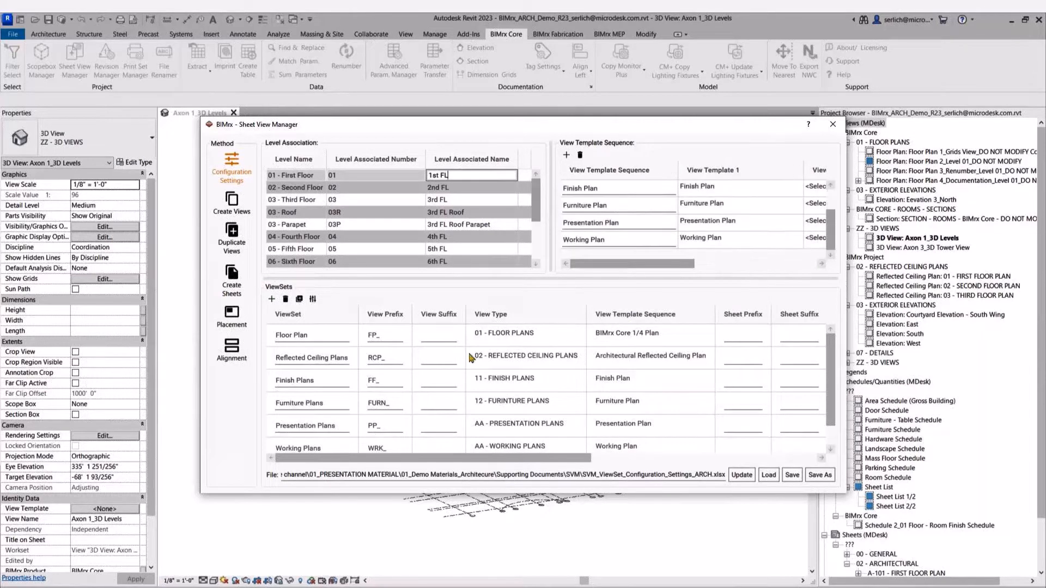
left_click(450, 280)
left_click_drag(451, 280, 468, 265)
left_click_drag(403, 461, 644, 453)
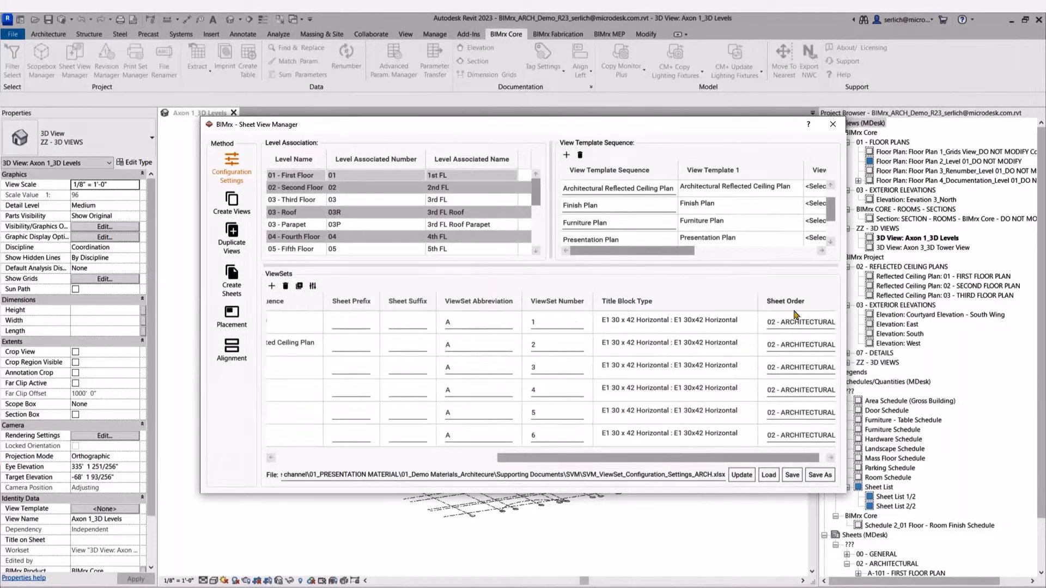
left_click_drag(779, 461, 516, 461)
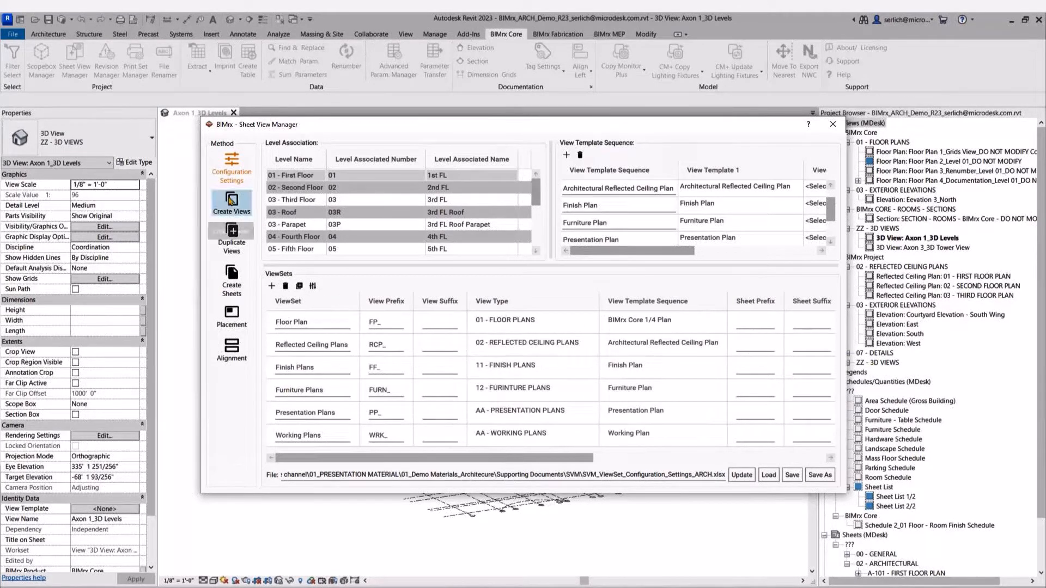
Go to view creation and select all view sets from Floor Plan through Working Plans.
left_click(231, 202)
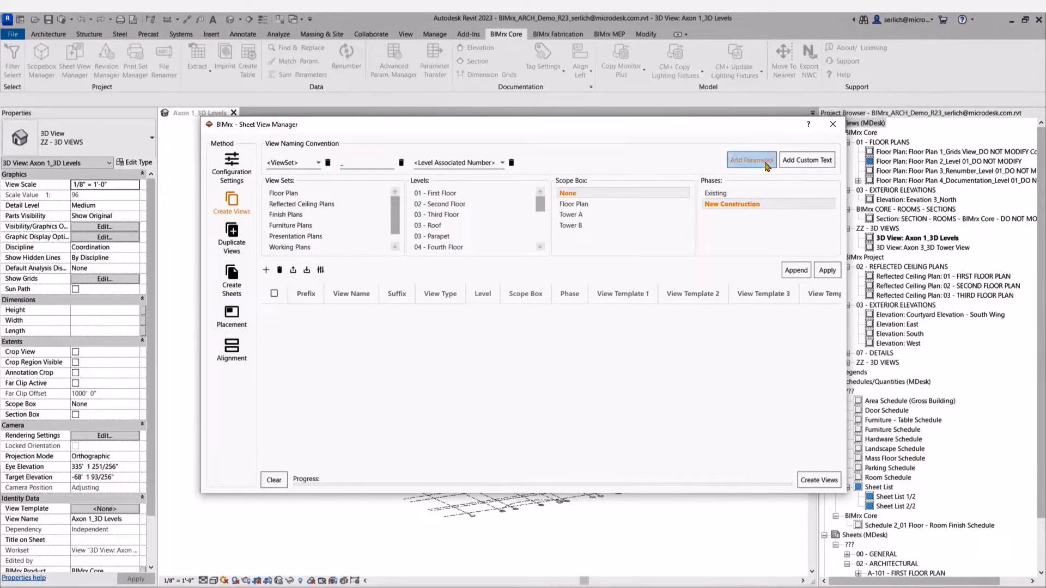
left_click(346, 195)
scroll(348, 200, "down", 1)
left_click(330, 236, "shift")
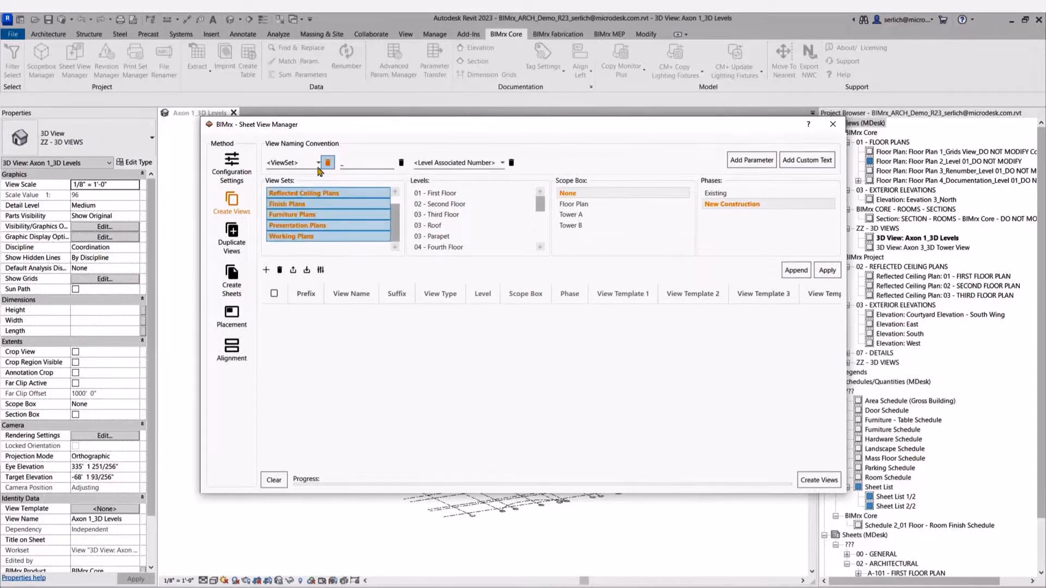
Select levels 05 - Fifth Floor through 12 - Twelfth Floor with the Floor Plan scope box, and generate the view list.
scroll(453, 227, "down", 1)
left_click(451, 228)
scroll(451, 229, "down", 3)
left_click(451, 228, "shift")
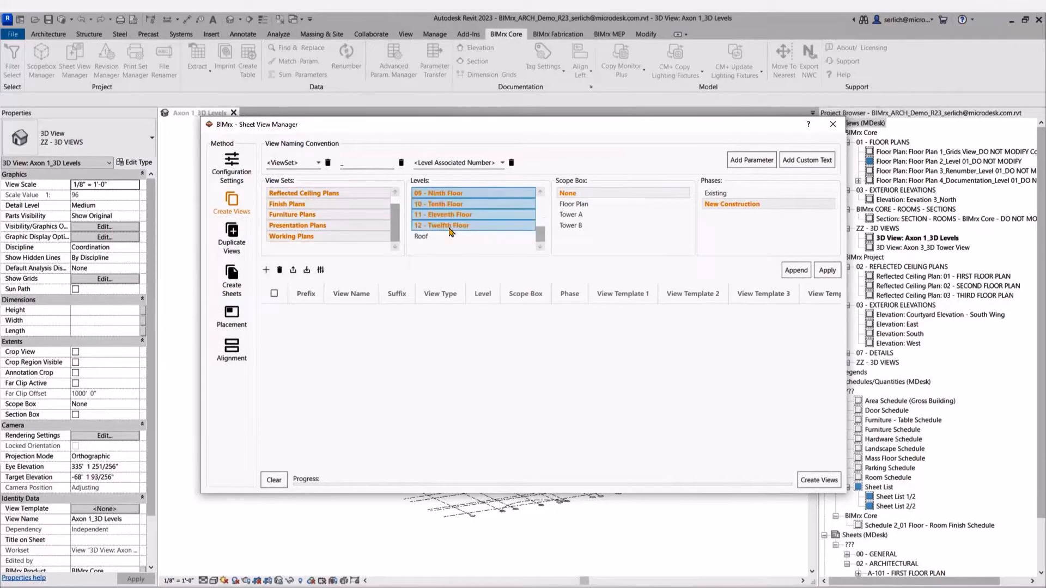
scroll(451, 231, "up", 2)
scroll(451, 231, "down", 2)
left_click(575, 204)
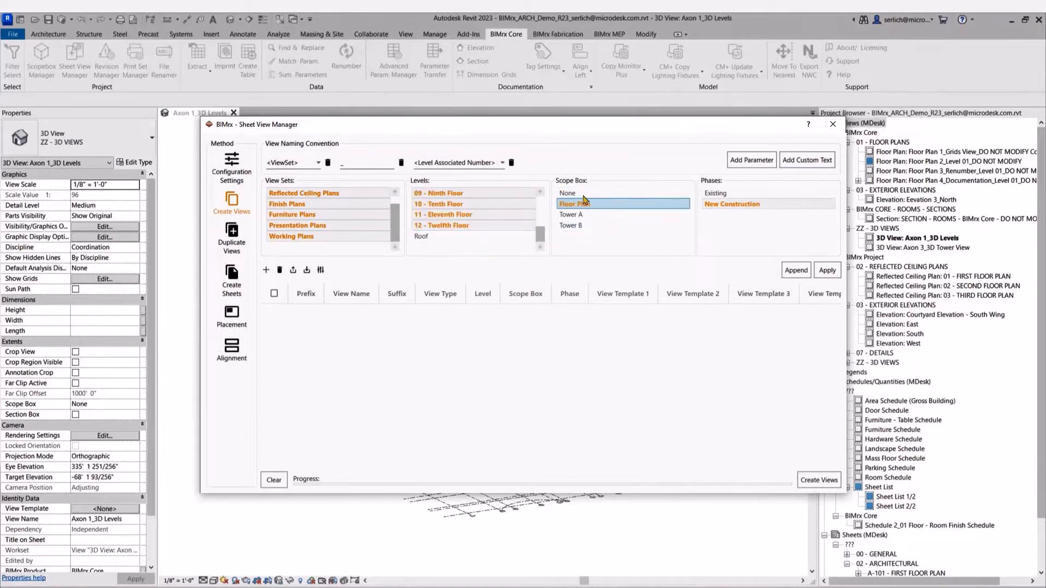
left_click(826, 271)
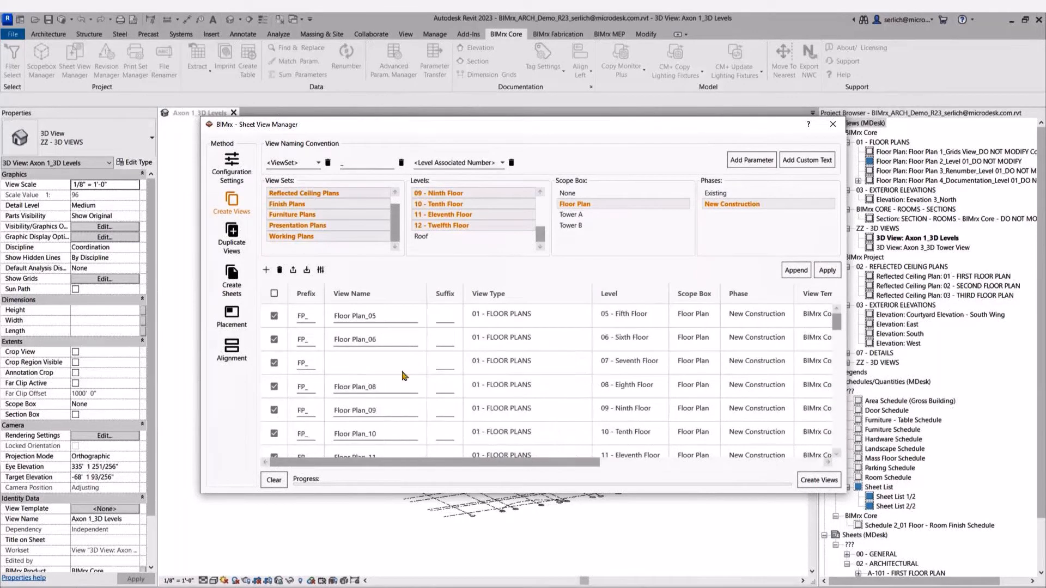
Look through the generated view list, create the views and close the Sheet View Manager.
scroll(308, 385, "down", 9)
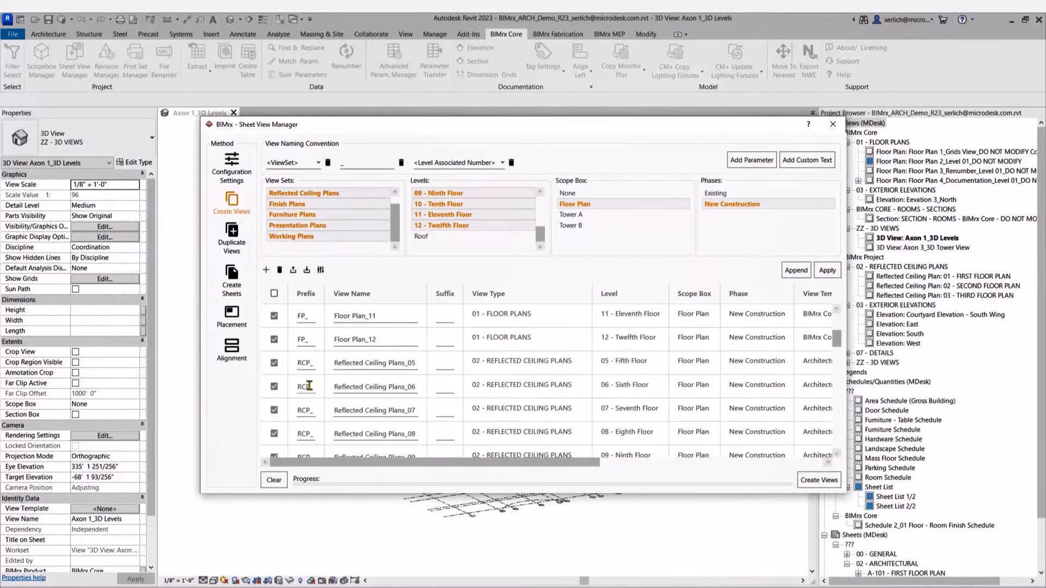
scroll(309, 386, "down", 5)
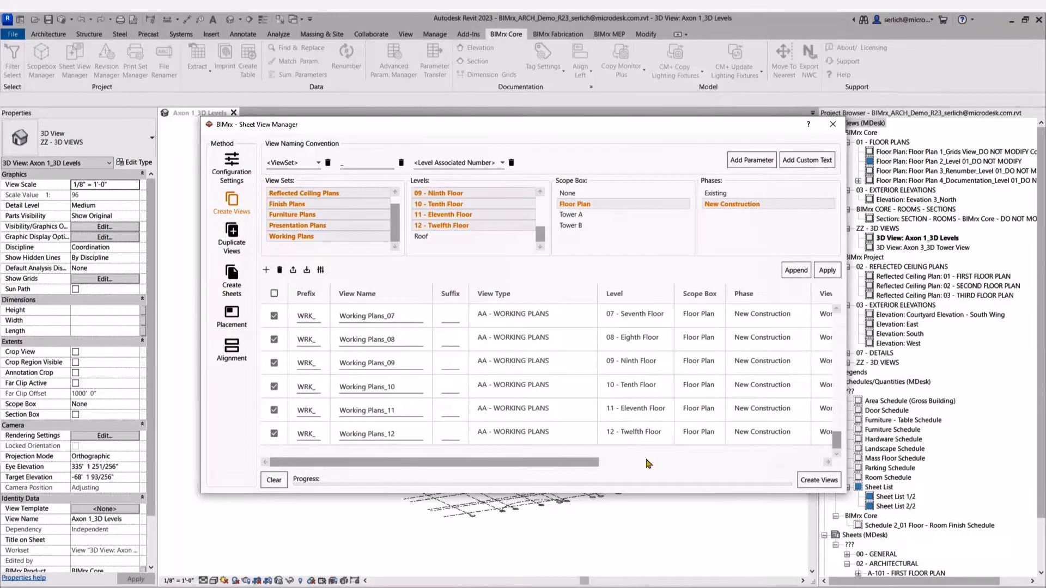
mouse_move(569, 463)
left_mouse_down()
mouse_move(792, 467)
mouse_move(832, 454)
mouse_move(571, 463)
left_mouse_up()
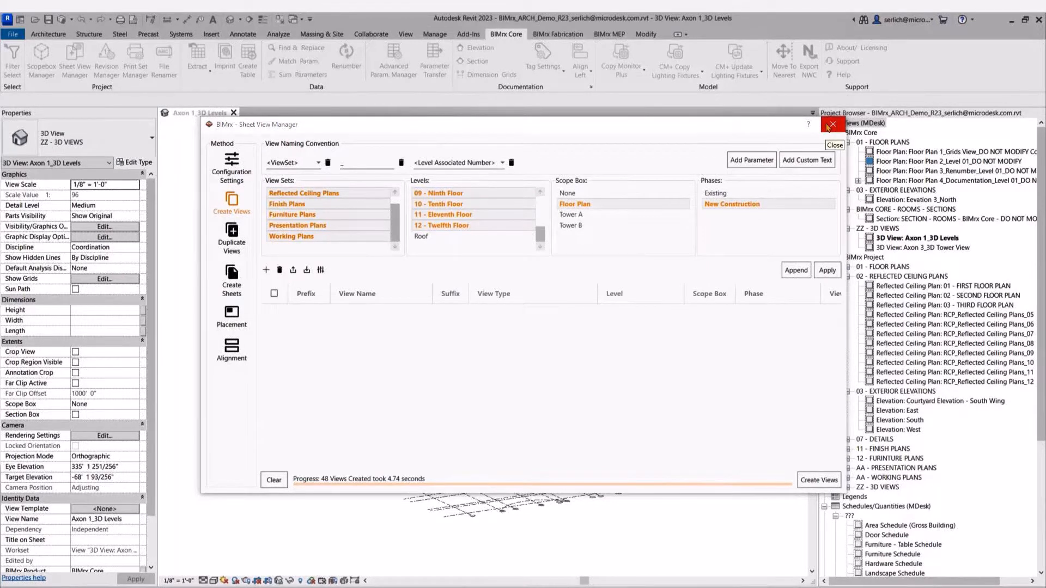
left_click(831, 124)
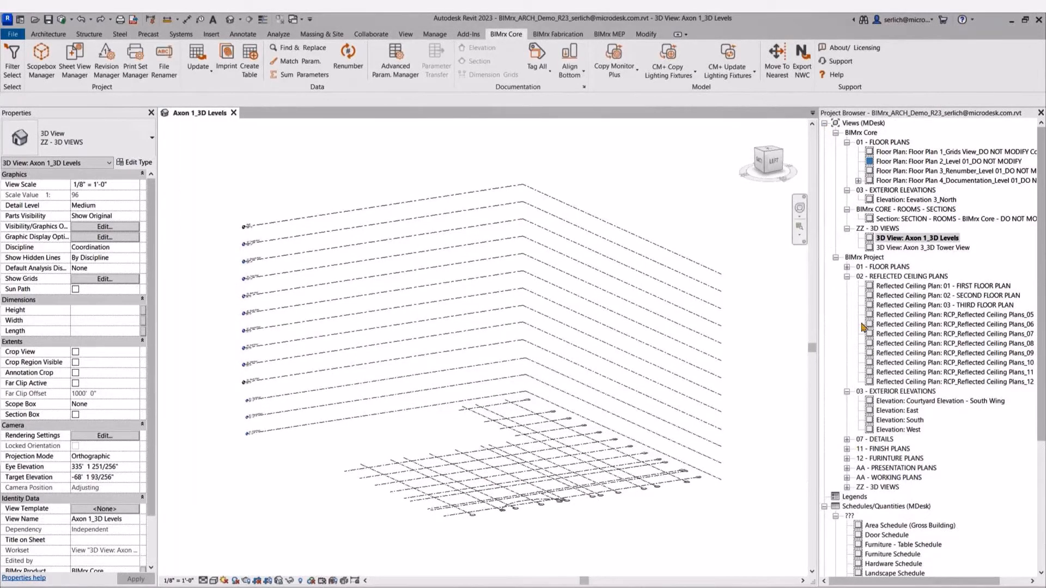
Examine the newly created floor, reflected ceiling, finish, furniture and working plans in the project's view tree.
left_click(847, 267)
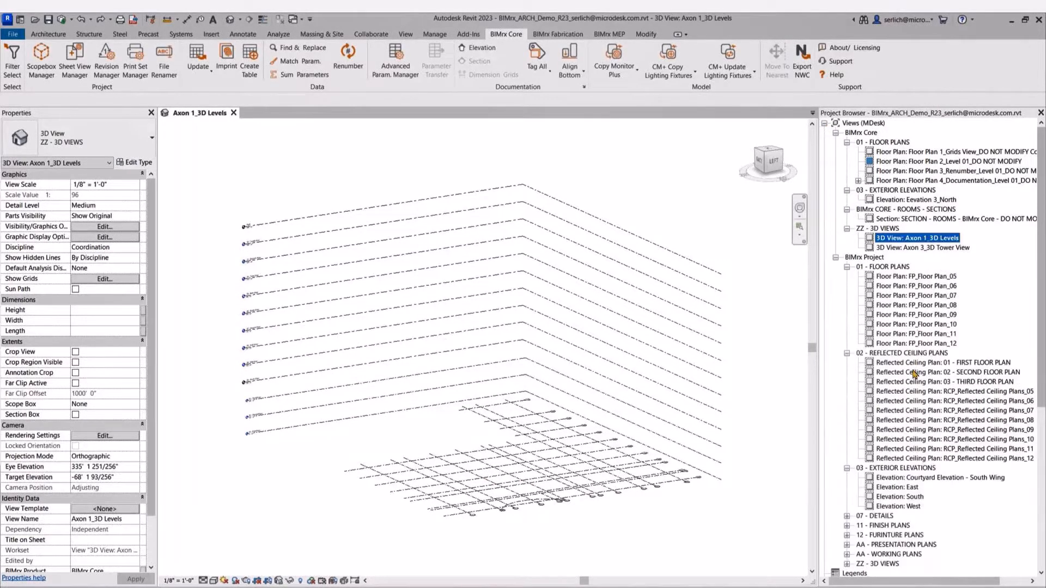
scroll(906, 457, "down", 1)
left_click(847, 497)
scroll(848, 499, "down", 1)
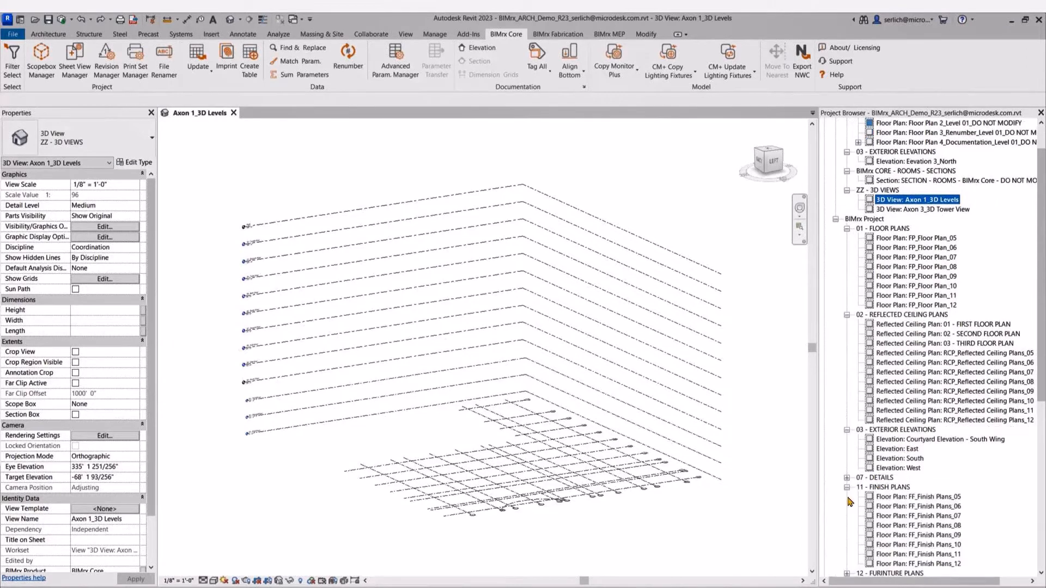
scroll(847, 504, "down", 1)
left_click(847, 516)
scroll(848, 499, "down", 2)
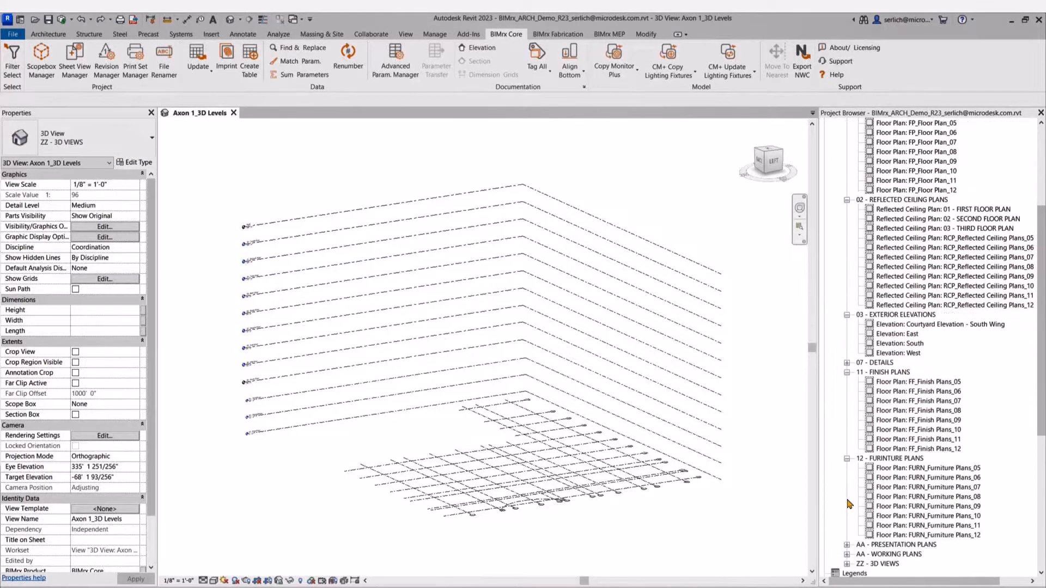
left_click(846, 516)
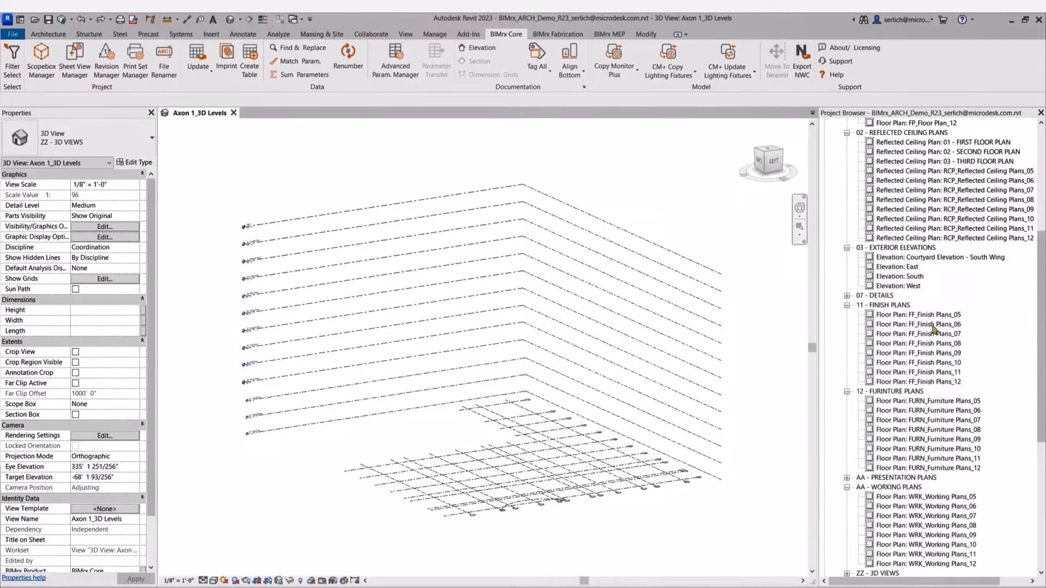
scroll(929, 385, "down", 1)
scroll(927, 389, "up", 1)
scroll(927, 389, "up", 3)
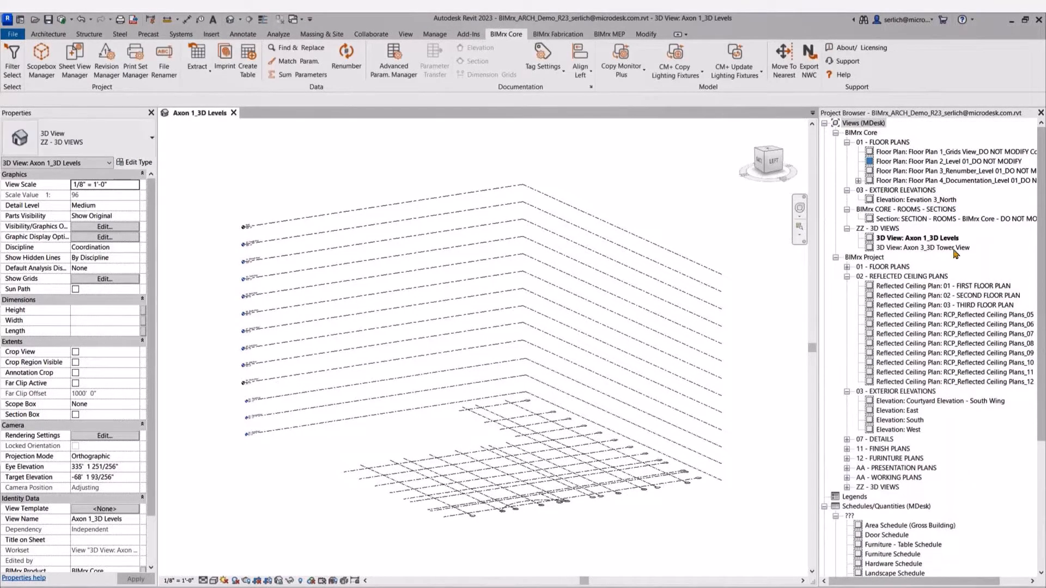
Open the 3D view Axon 3_3D Tower View and the schedule Schedule 2_01 Floor - Room Finish Schedule.
left_click(954, 248)
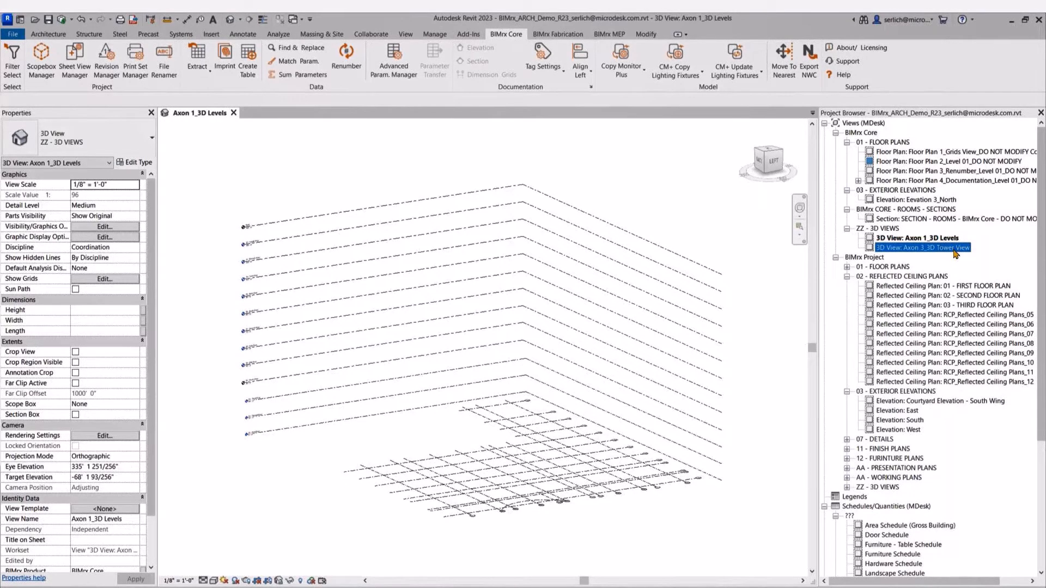
double_click(954, 249)
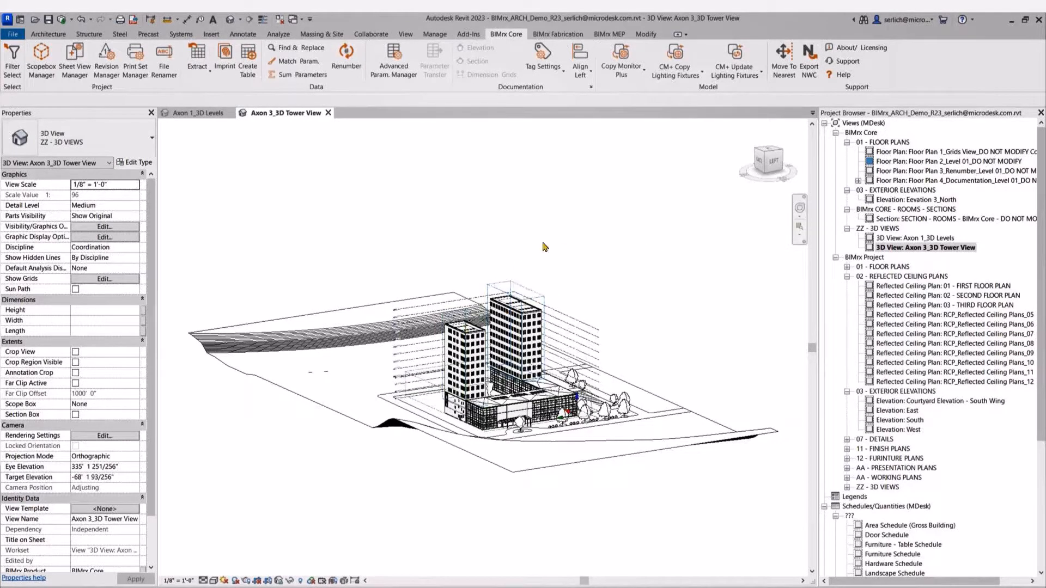
scroll(860, 462, "down", 5)
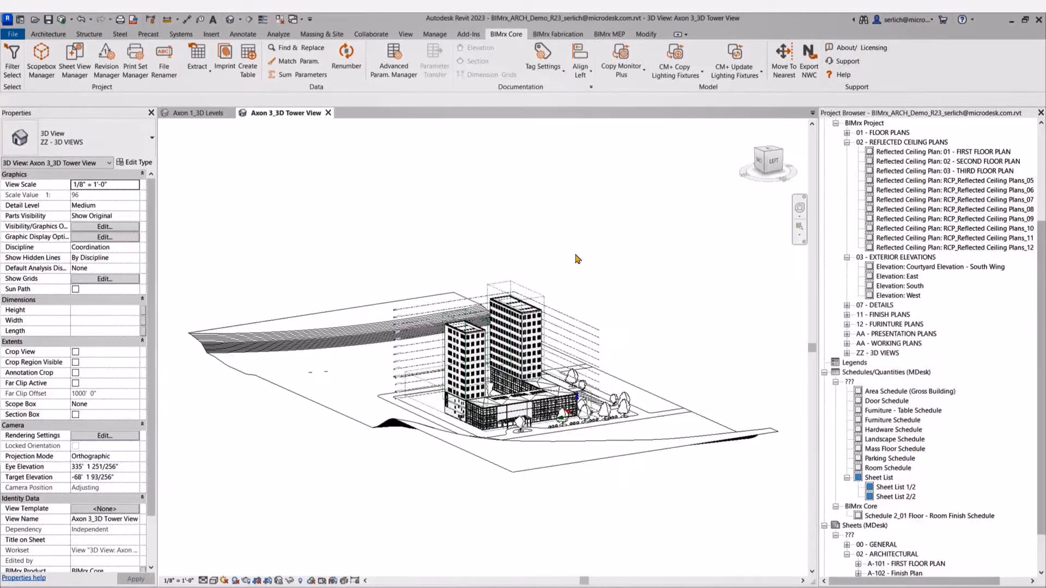
left_click(884, 517)
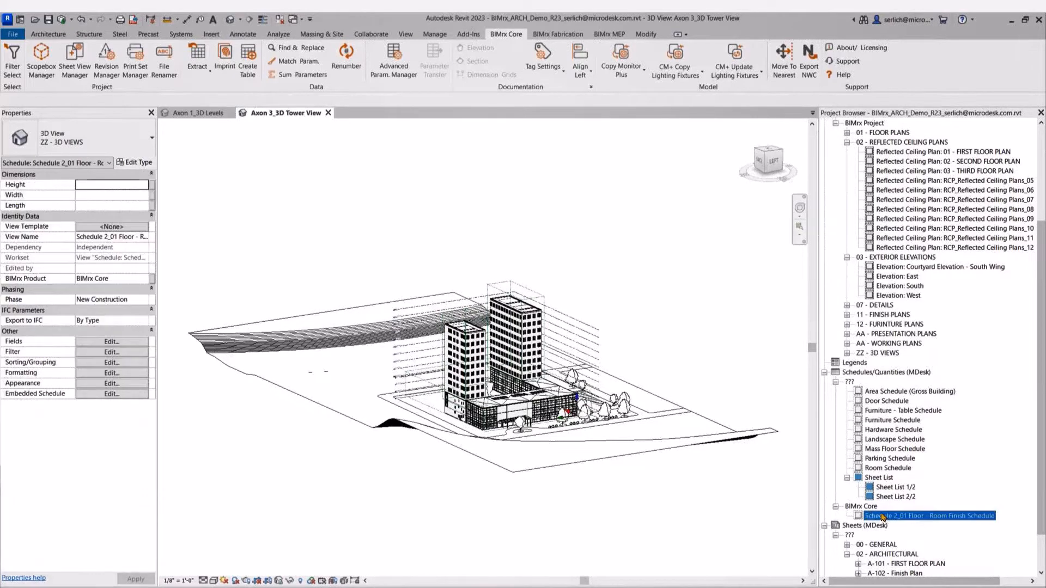
double_click(884, 517)
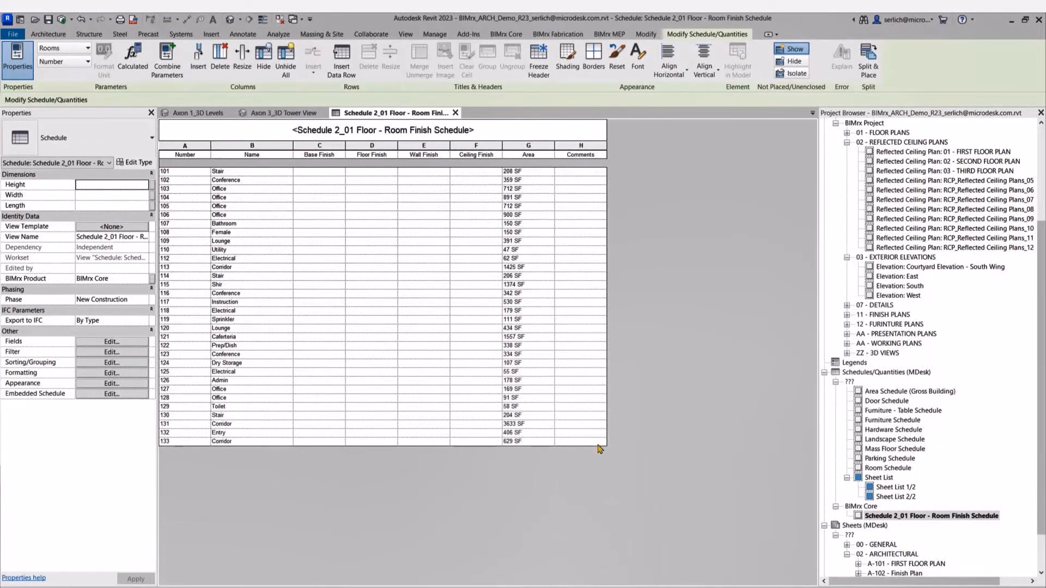
Extract only Schedule 2_01 Floor - Room Finish Schedule using the schedule export method.
left_click(523, 35)
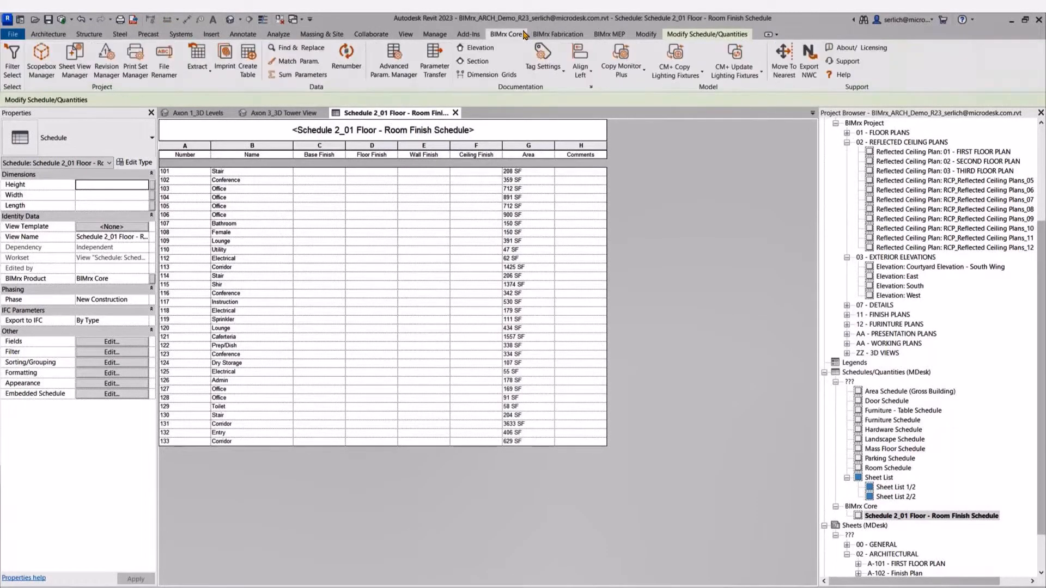
left_click(193, 64)
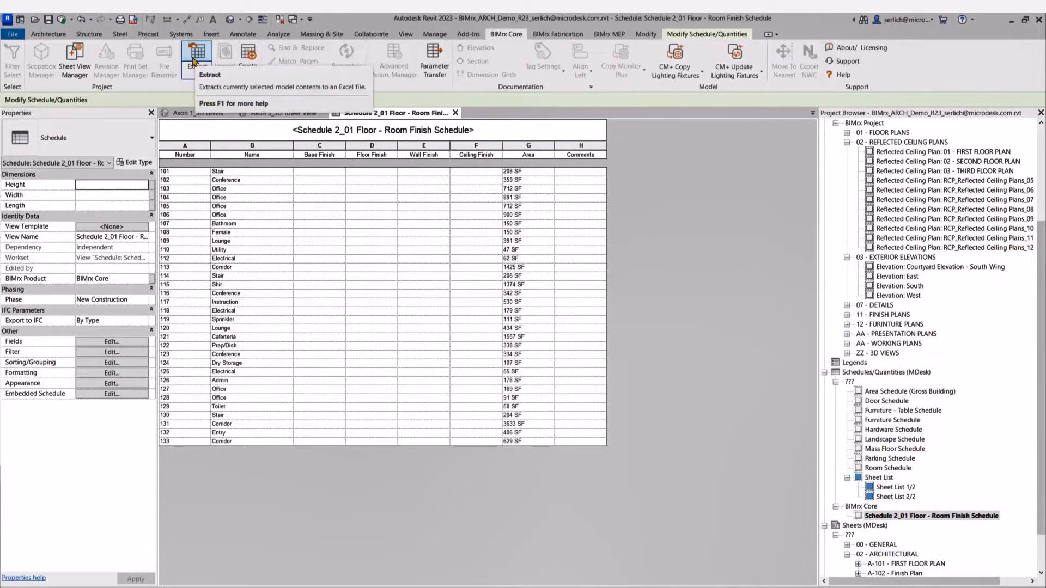
left_click(238, 223)
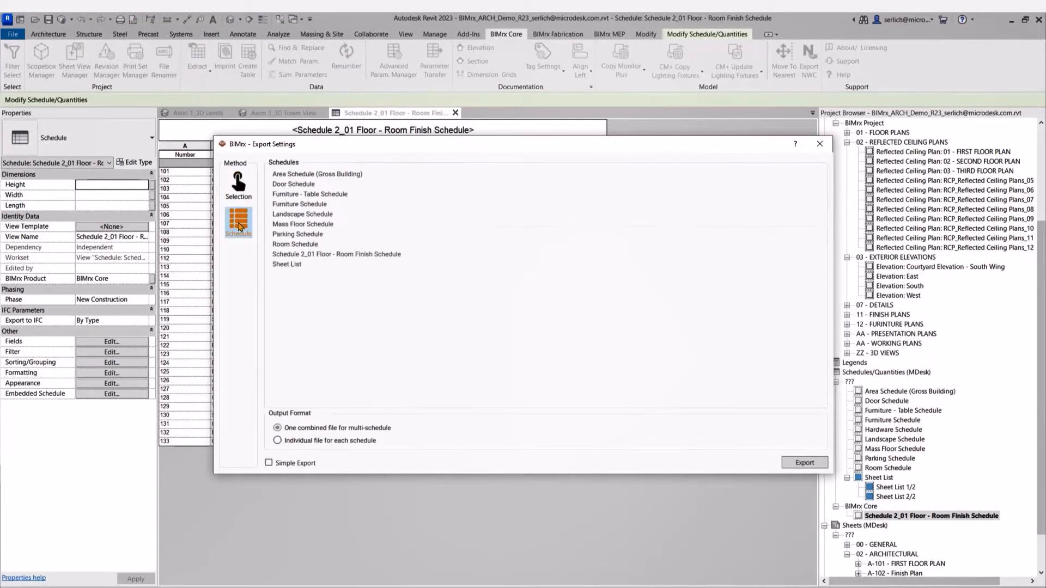
left_click(399, 256)
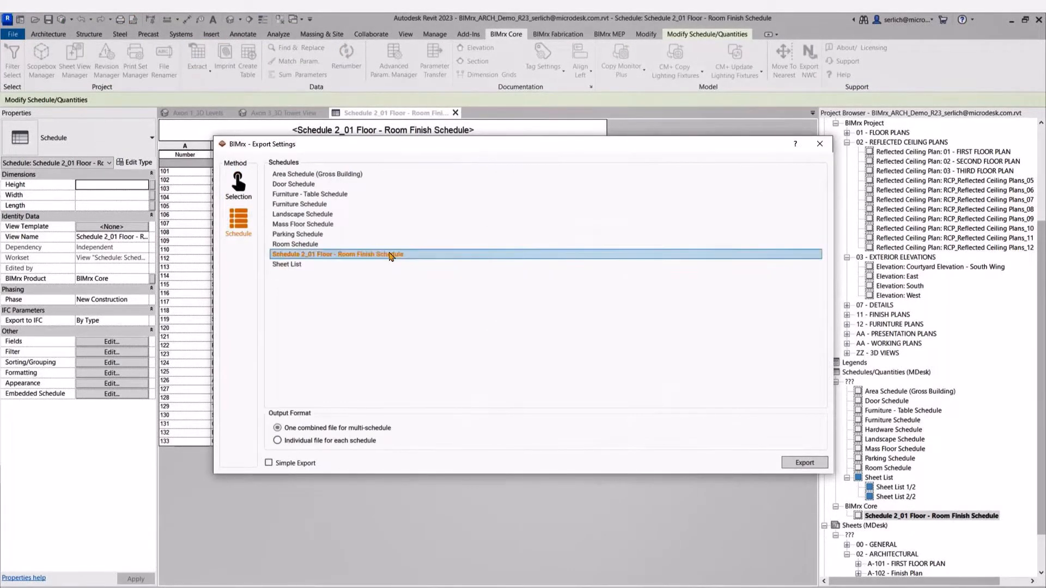
left_click(353, 245, "ctrl")
left_click(333, 254)
left_click_drag(833, 265, 550, 277)
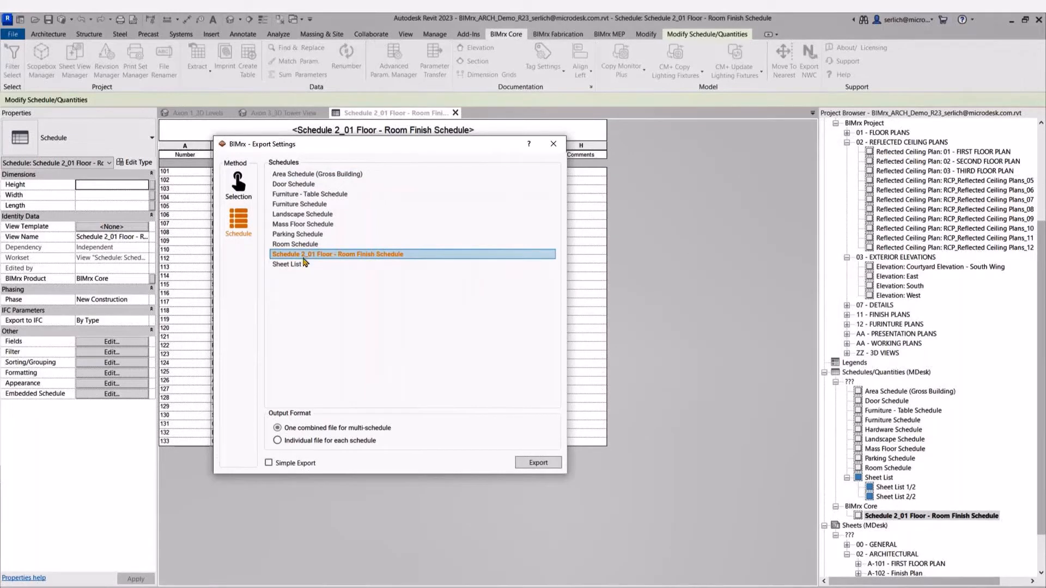
left_click(538, 463)
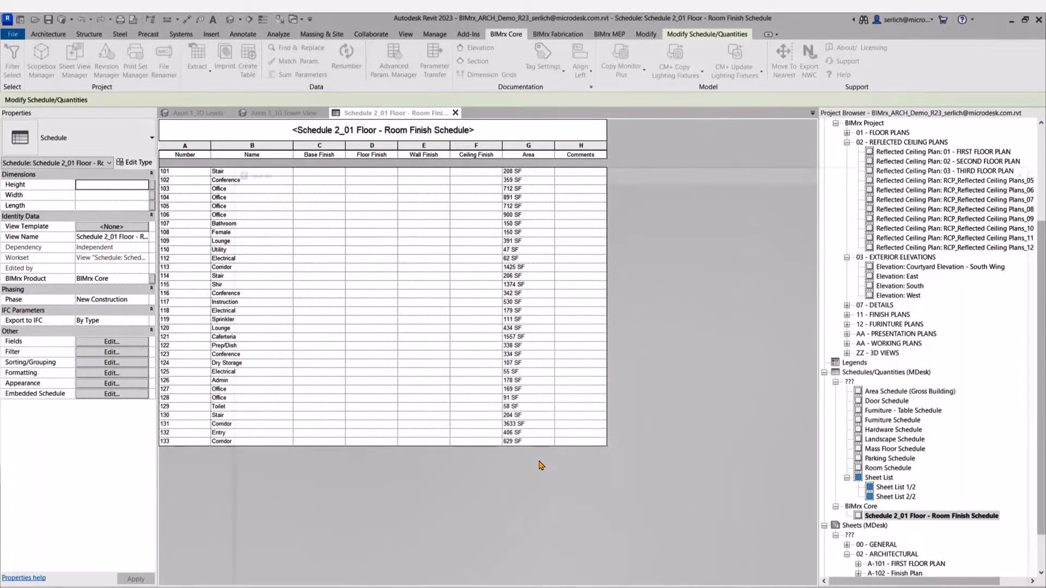
Save the schedule export to the Desktop as a macro-enabled Excel file named Room Finish Schedule.
right_click(541, 463)
left_click(522, 301)
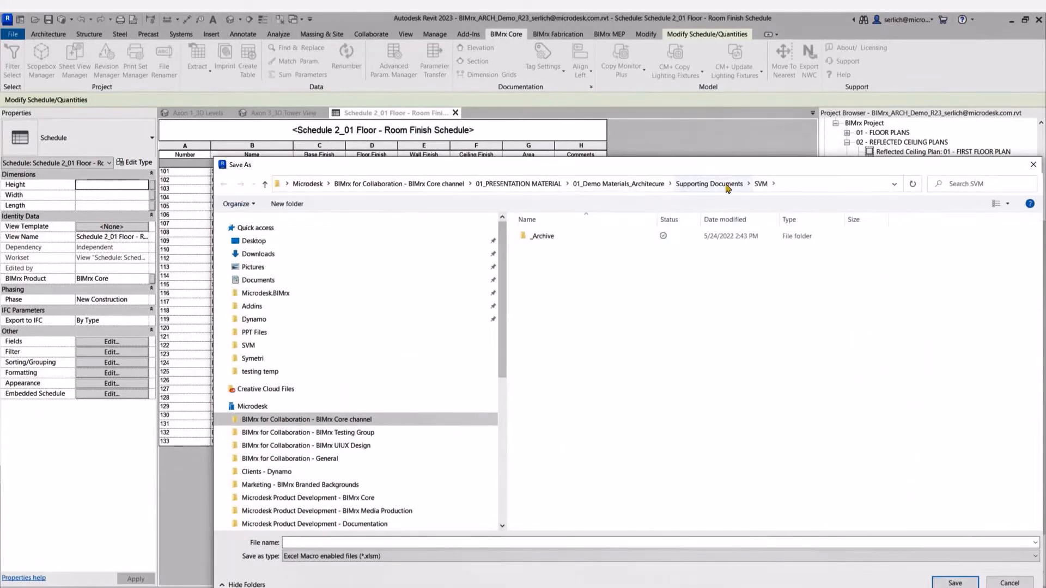
left_click(727, 186)
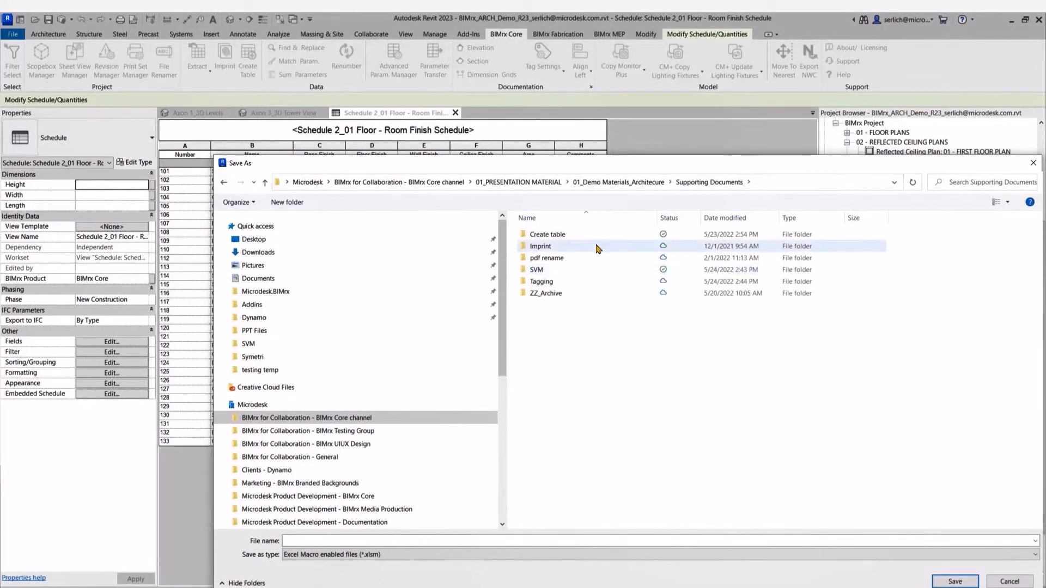
left_click(254, 239)
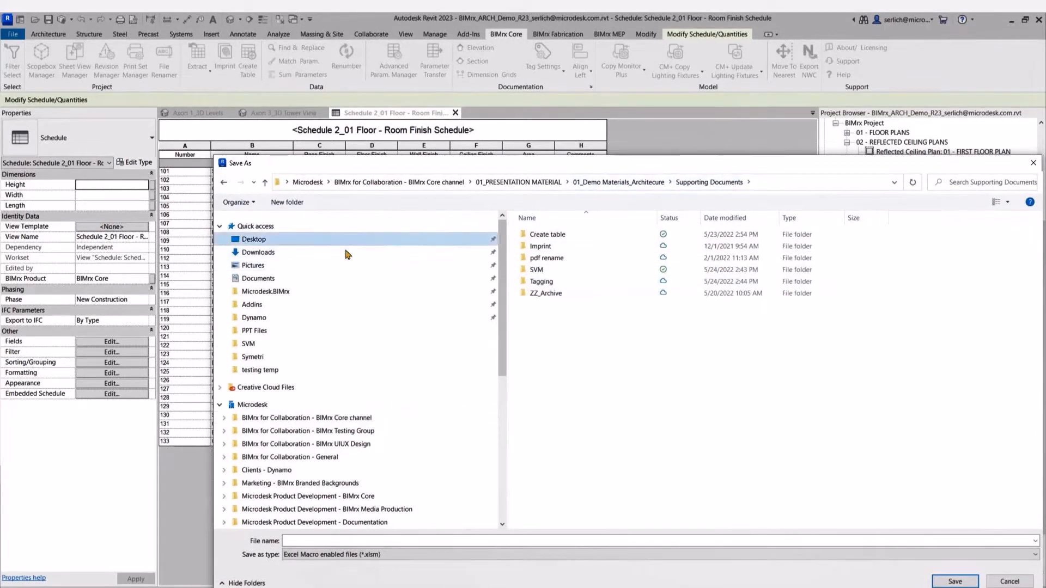
left_click(612, 541)
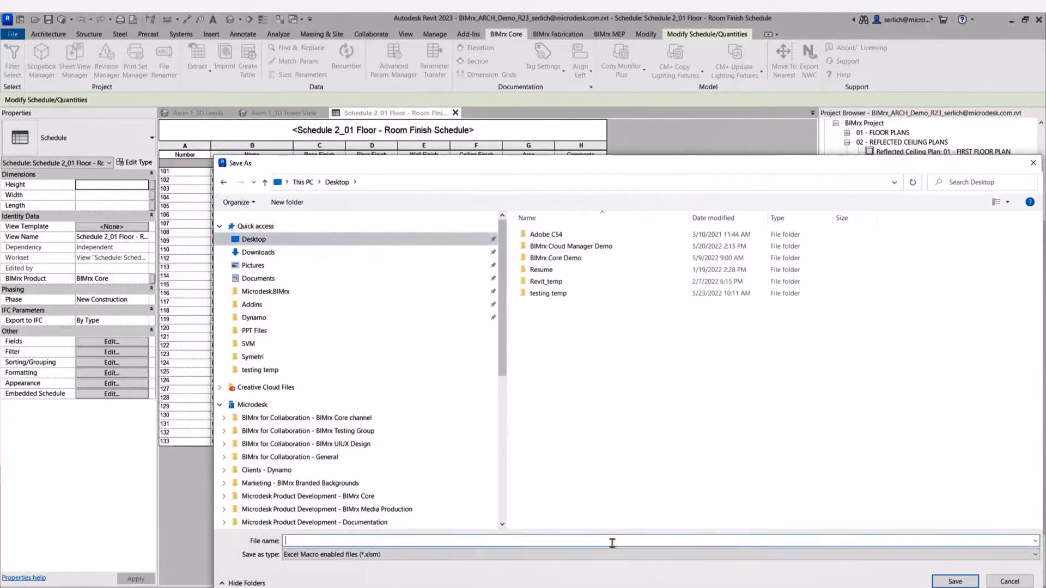
type("Room Finish Schedule")
key("Return")
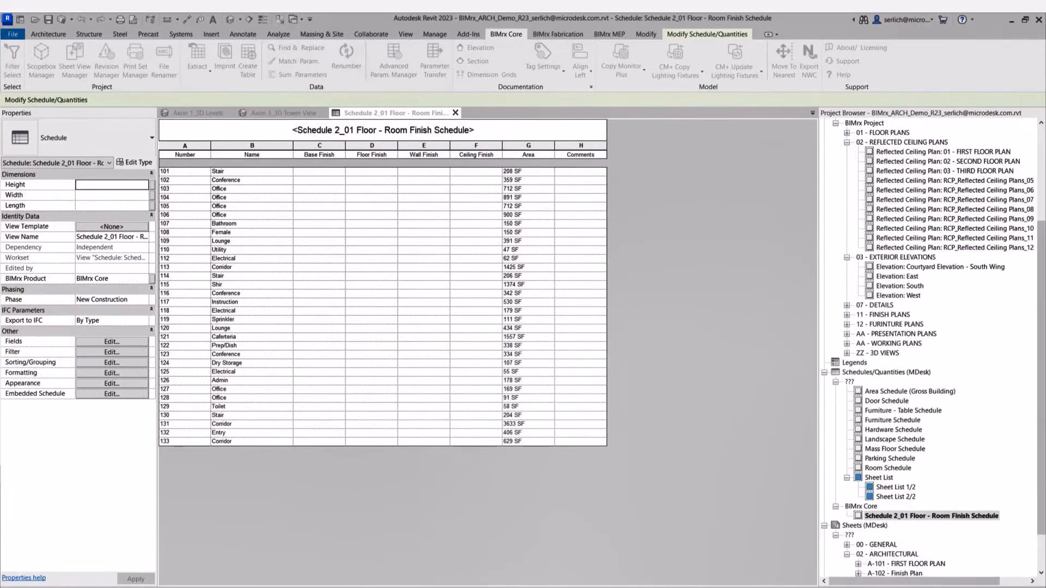
Open the exported workbook in Excel and fill the Base, Floor, Wall and Ceiling Finish cells of every room in the schedule sheet with Finish.
left_click(500, 313)
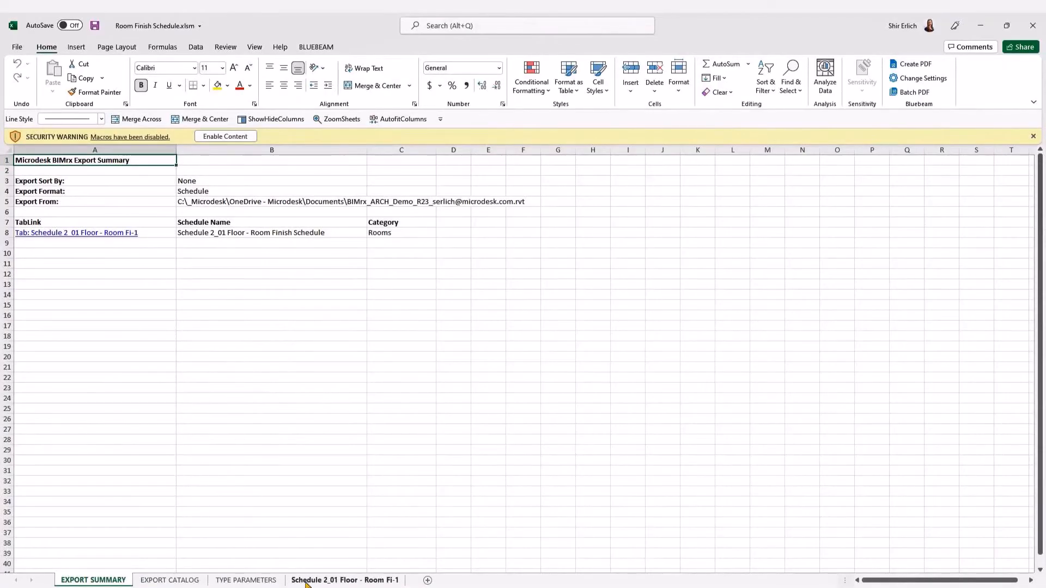
left_click(306, 581)
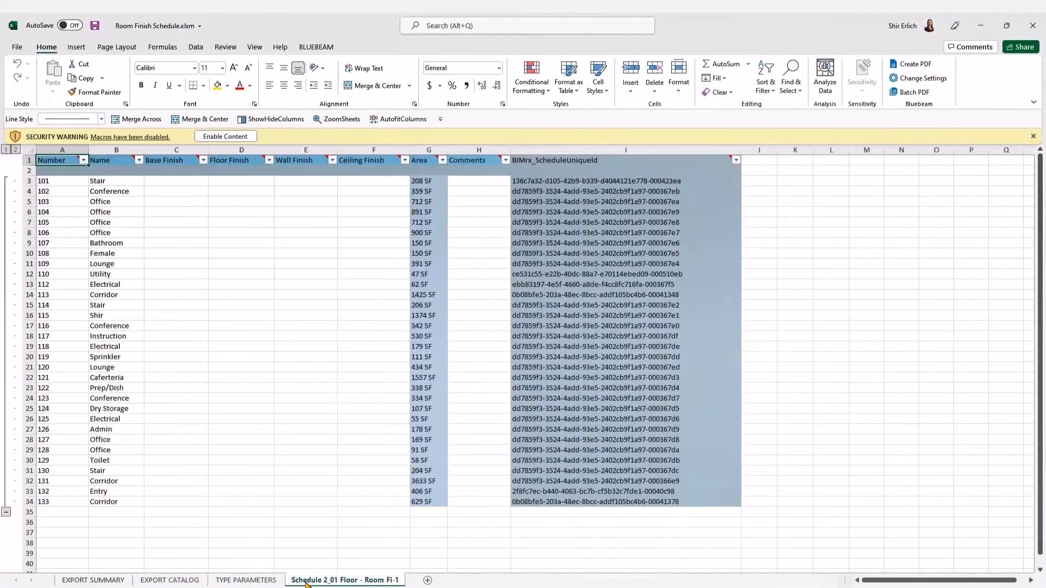
left_click(170, 180)
type("Fi")
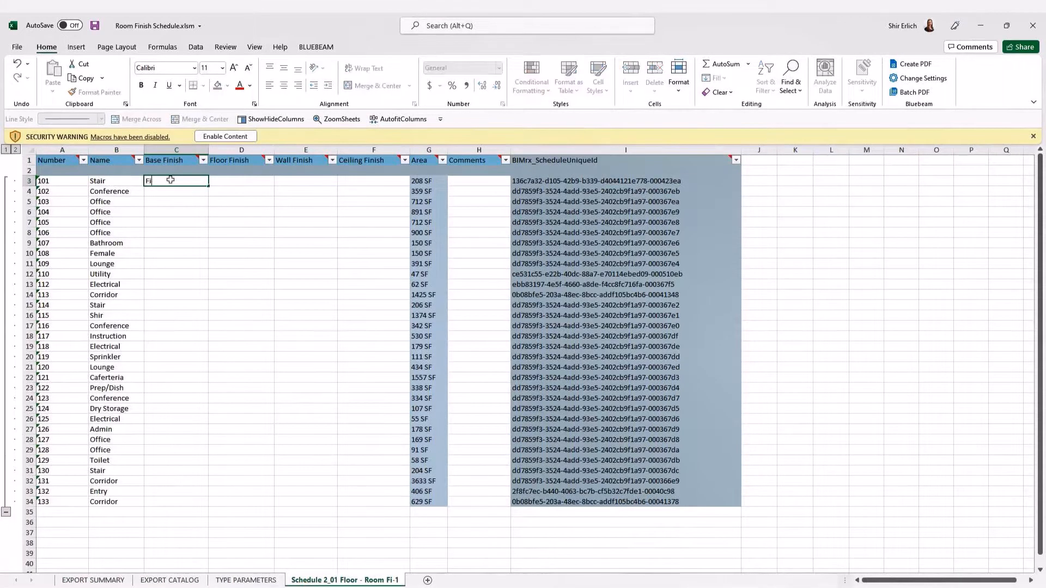
type("nish")
left_click_drag(207, 186, 409, 504)
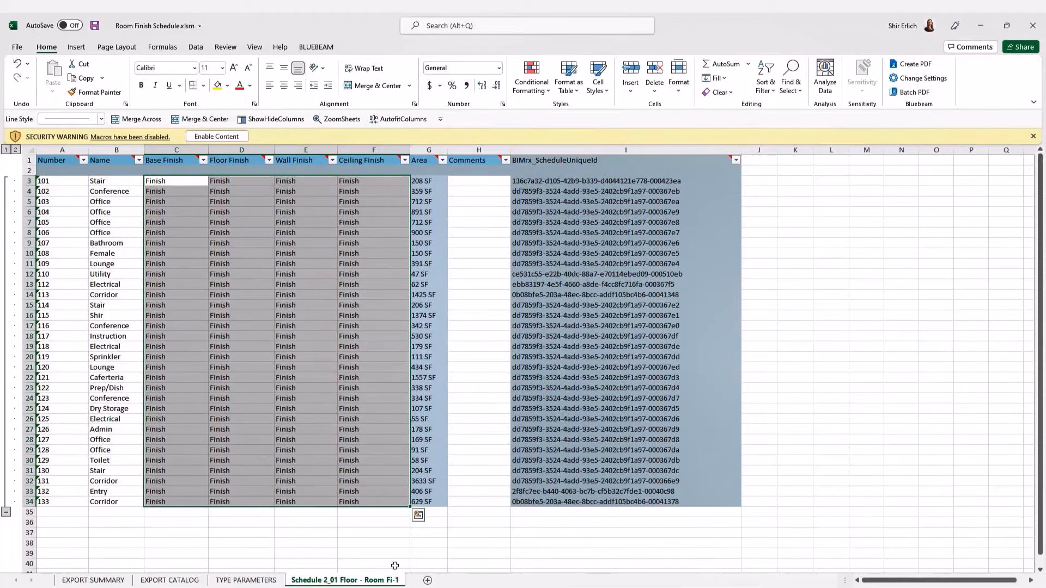
Save the edited Room Finish Schedule workbook and close it to return to Revit.
left_click(382, 544)
key("ctrl+s")
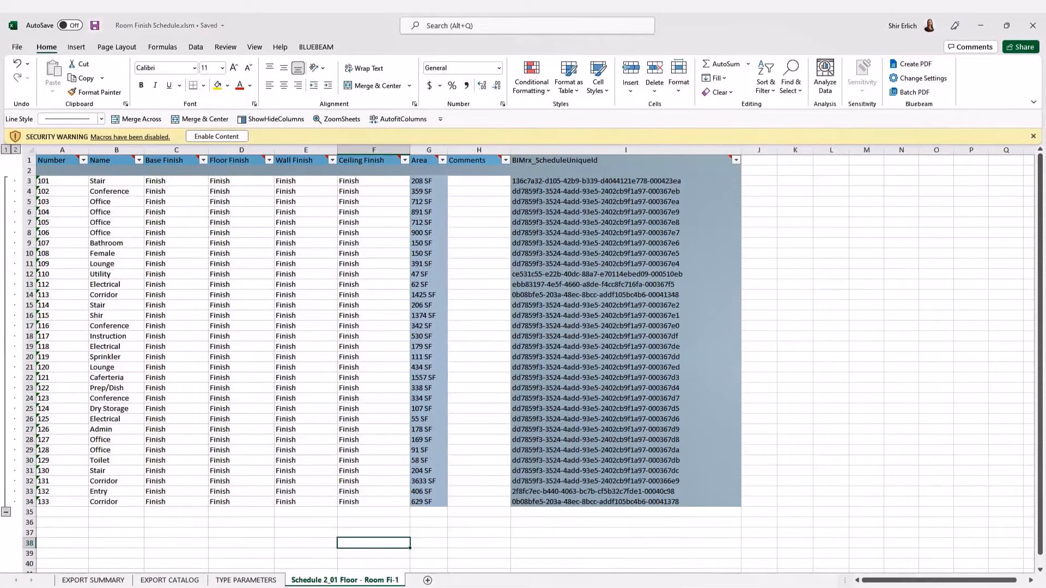
left_click(1033, 26)
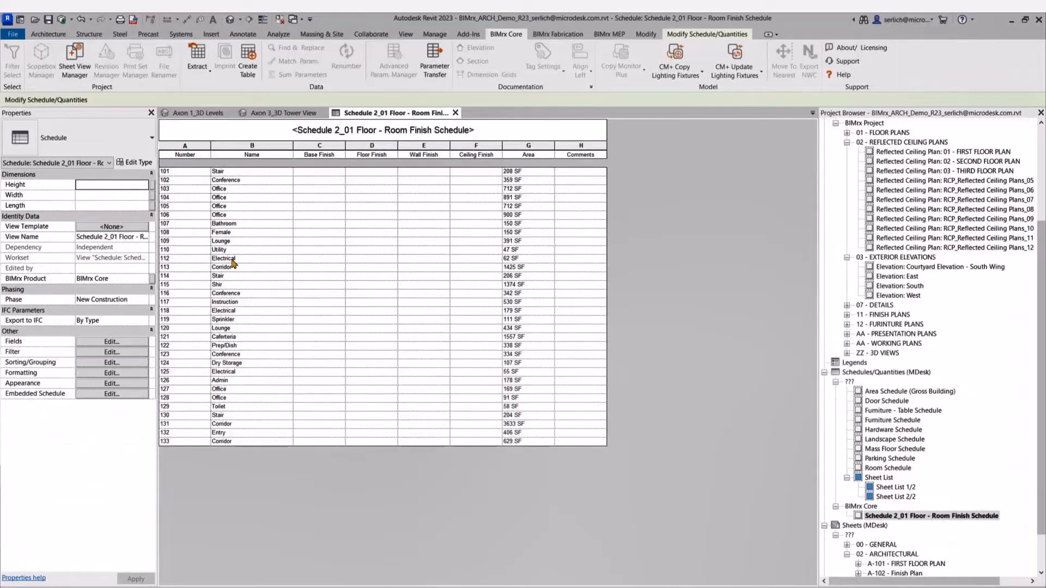
Load Room Finish Schedule.xlsm from the Desktop for updating the model from Excel.
left_click(202, 72)
left_click(207, 116)
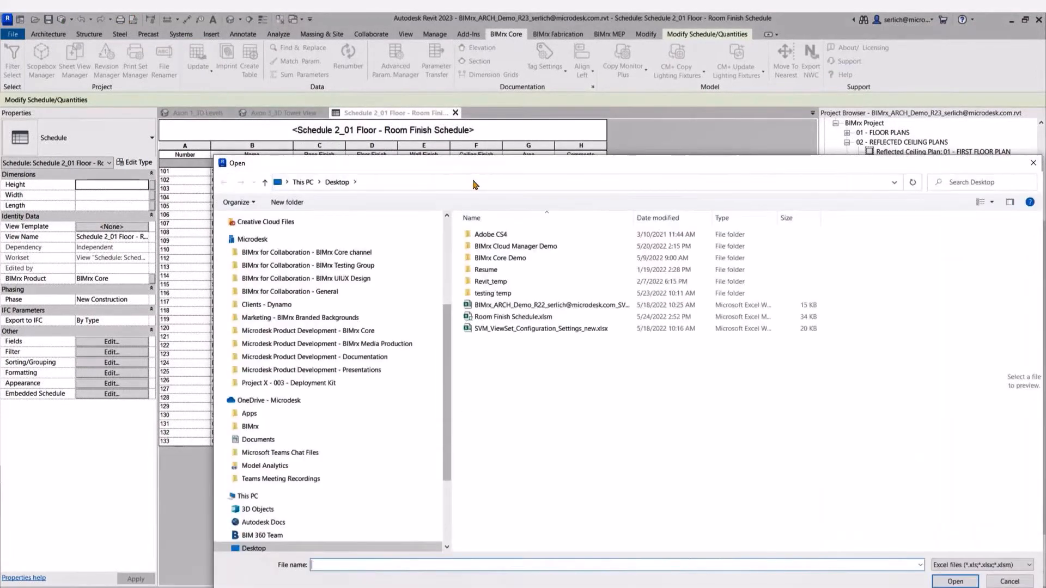
left_click_drag(473, 141, 388, 83)
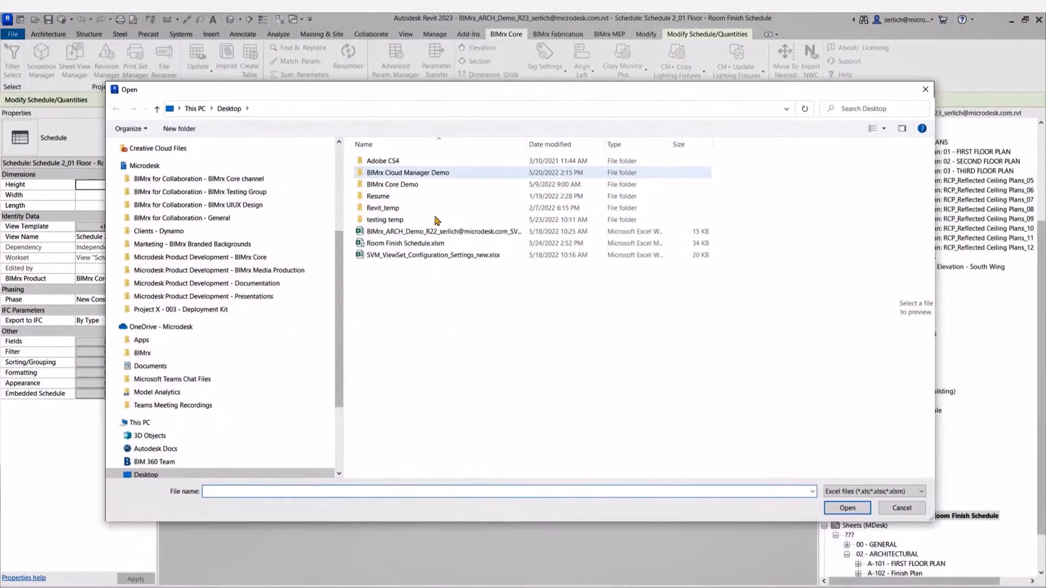
double_click(423, 239)
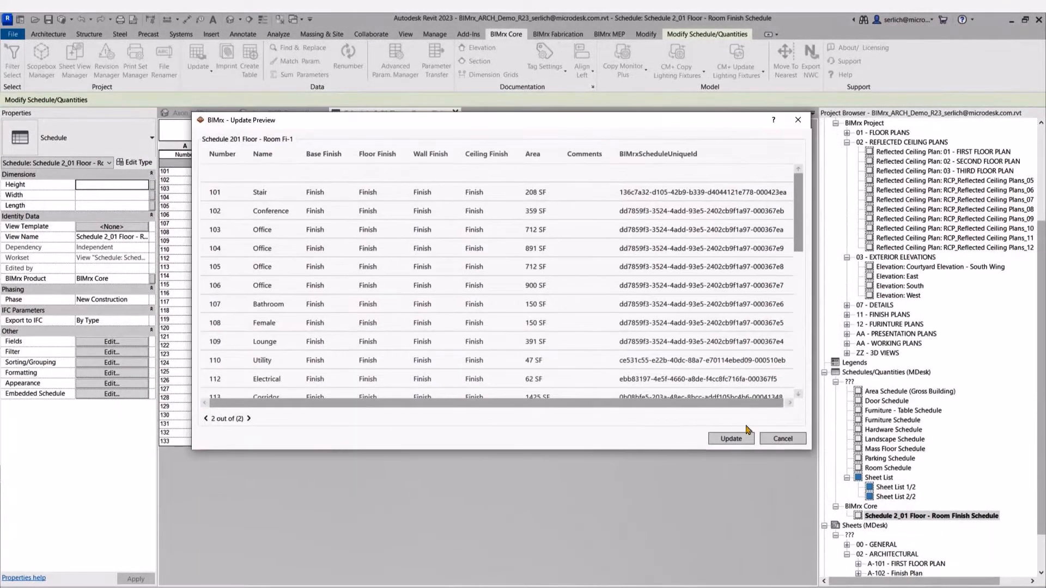
Review the room finishes in the enlarged update preview, run the model update and dismiss the summary.
left_click_drag(736, 449, 757, 552)
scroll(466, 418, "down", 6)
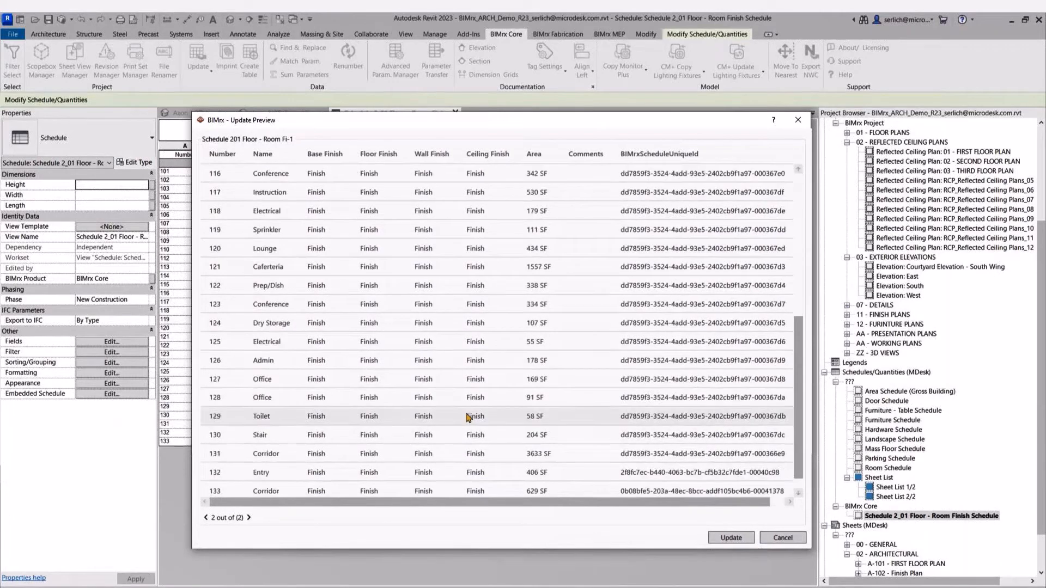
scroll(467, 418, "up", 6)
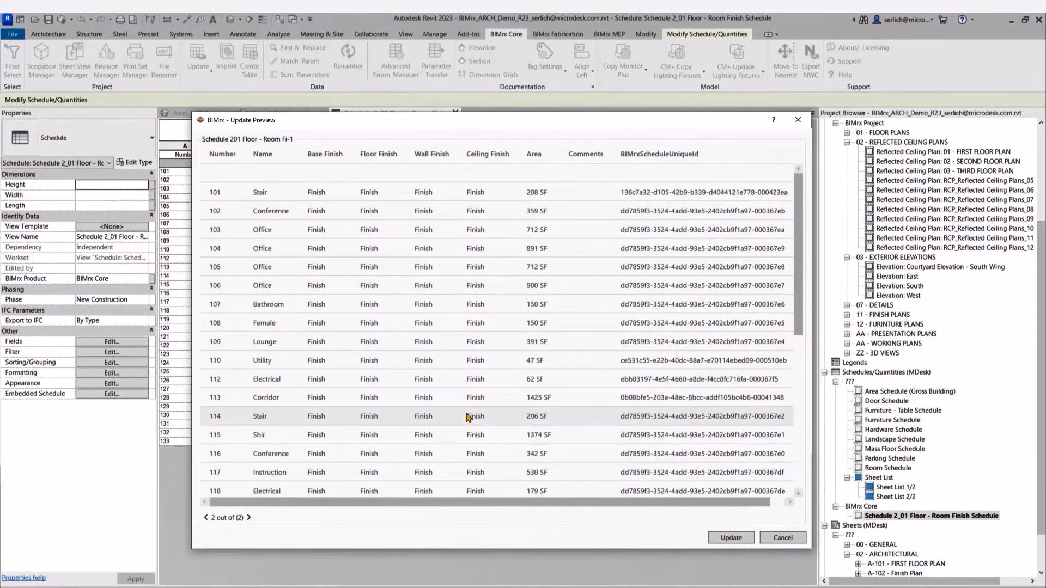
scroll(370, 399, "down", 5)
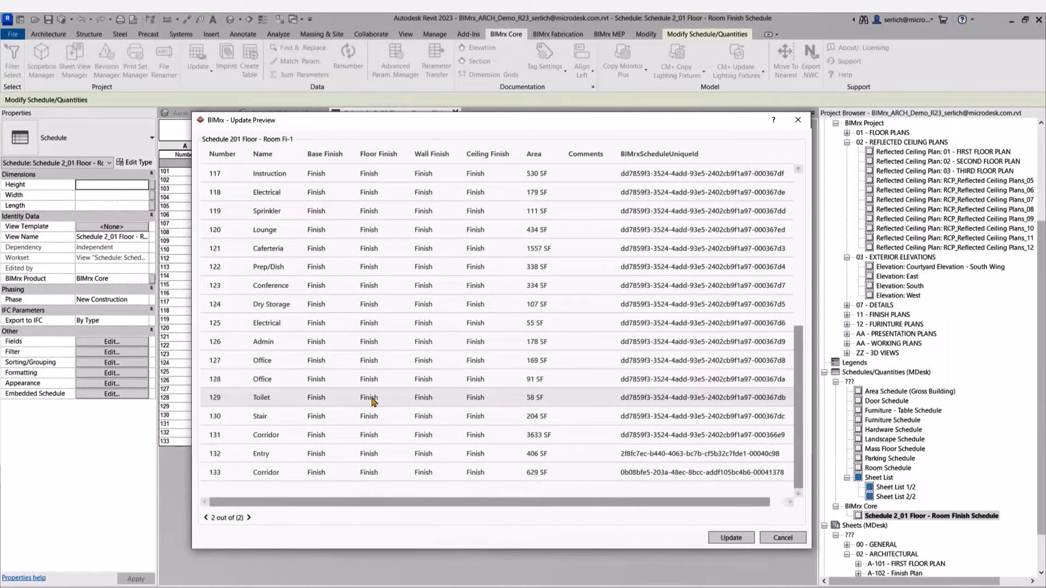
scroll(373, 401, "up", 3)
left_click(730, 538)
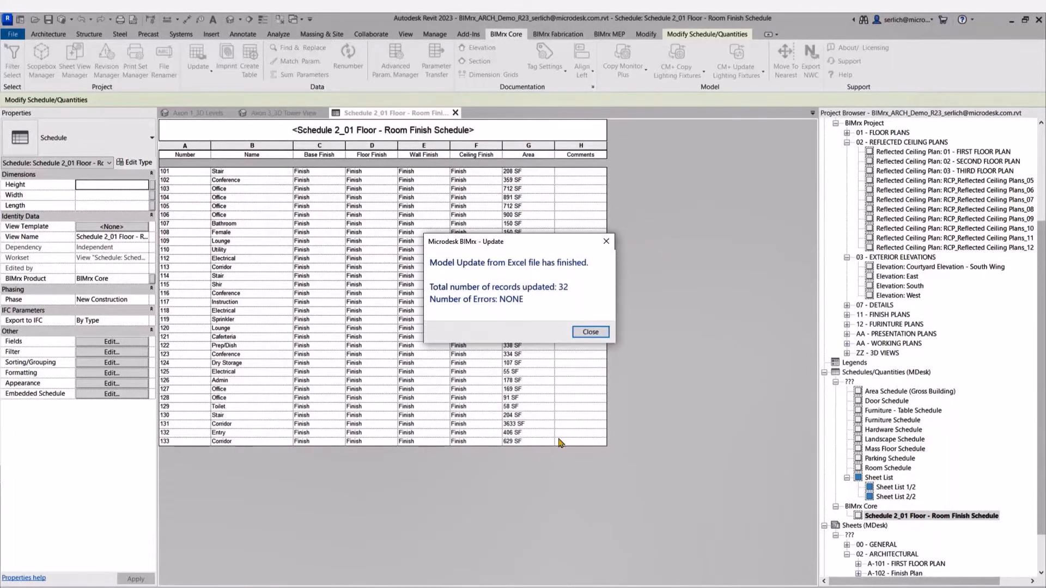
left_click(589, 332)
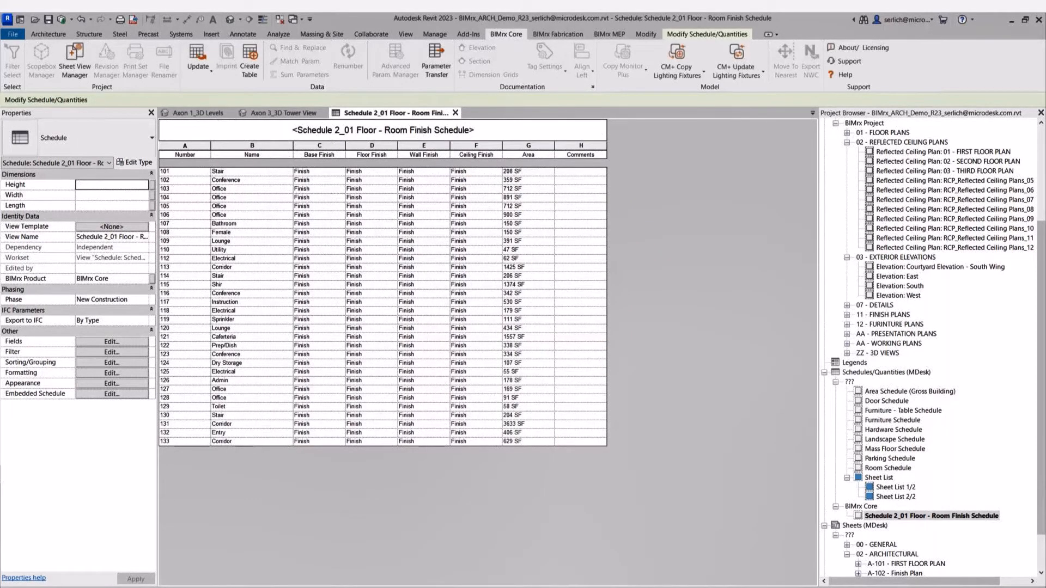
Close the room finish schedule view and open the floor plan Floor Plan 3_Renumber_Level 01.
left_click(455, 112)
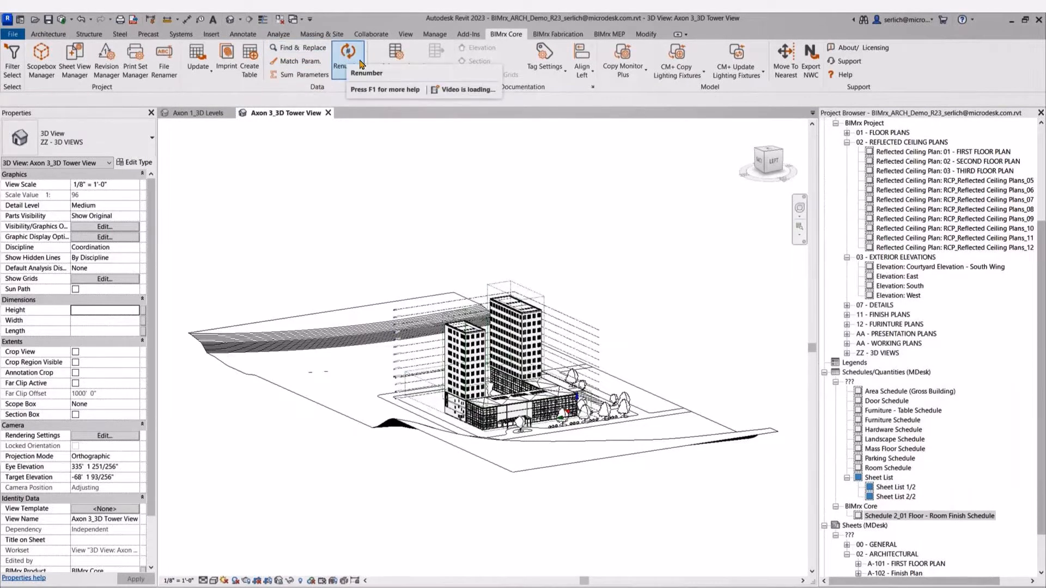
scroll(942, 437, "down", 2)
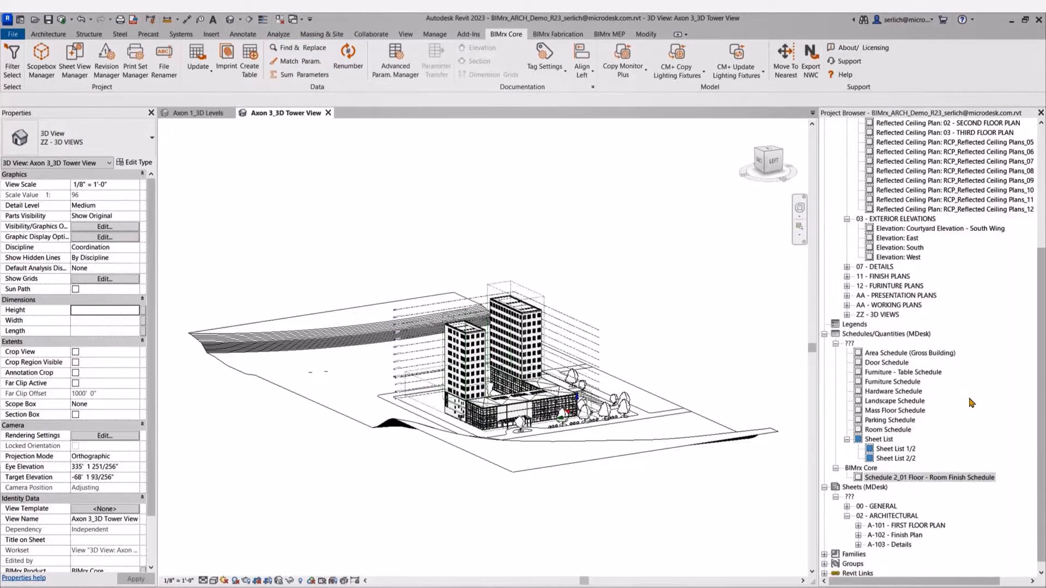
scroll(942, 437, "up", 3)
scroll(934, 436, "up", 3)
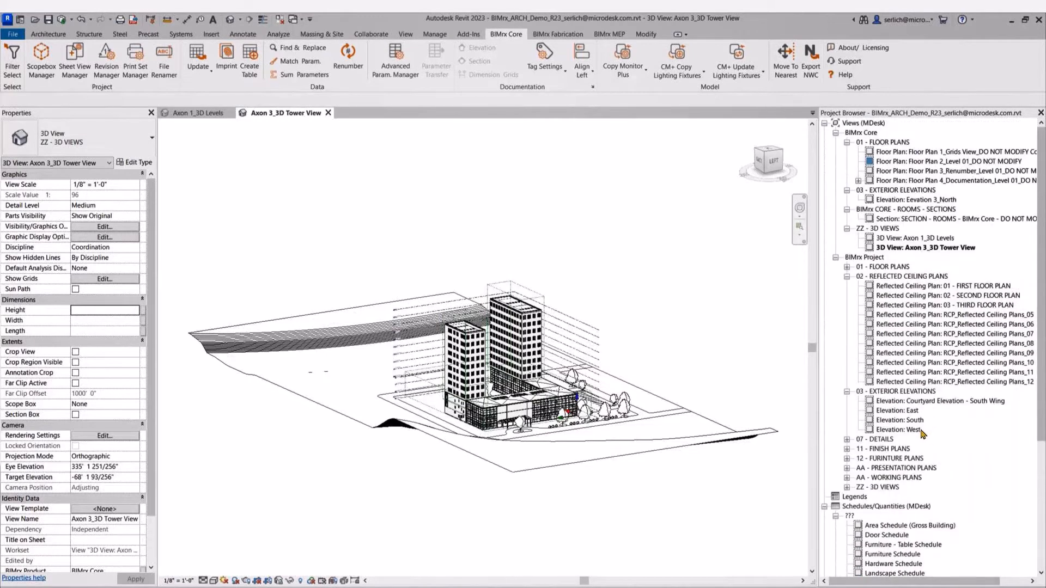
left_click(1015, 174)
double_click(1015, 174)
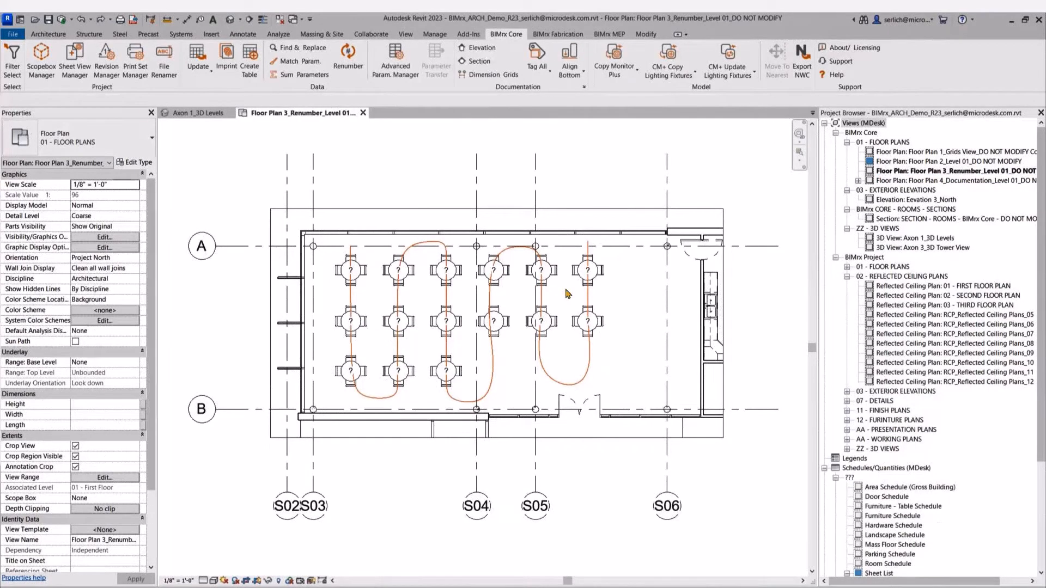
Select the dining tables with the rule-based Furniture filter, limited to the current view only.
left_click(12, 60)
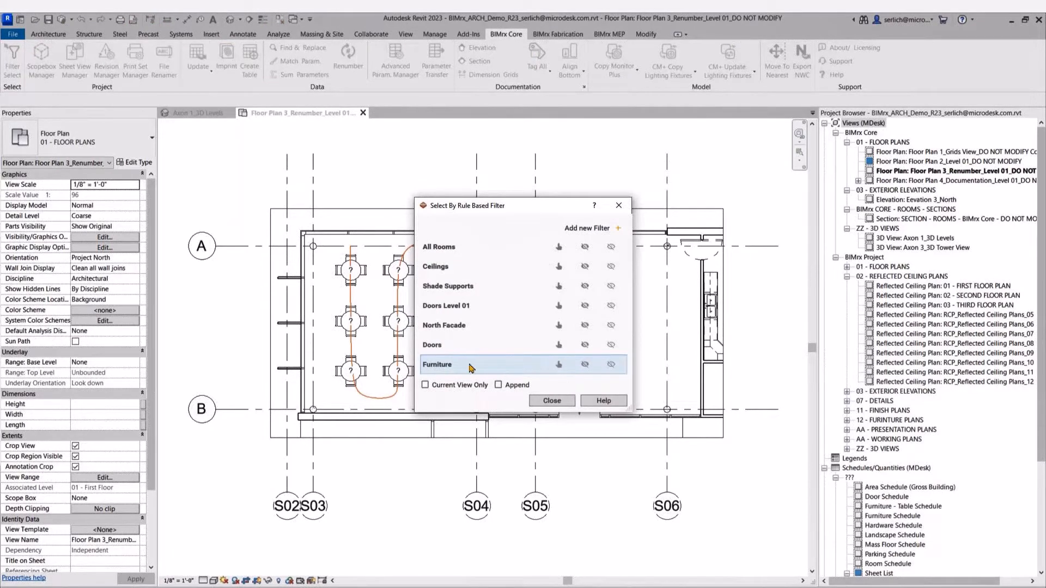
left_click(426, 385)
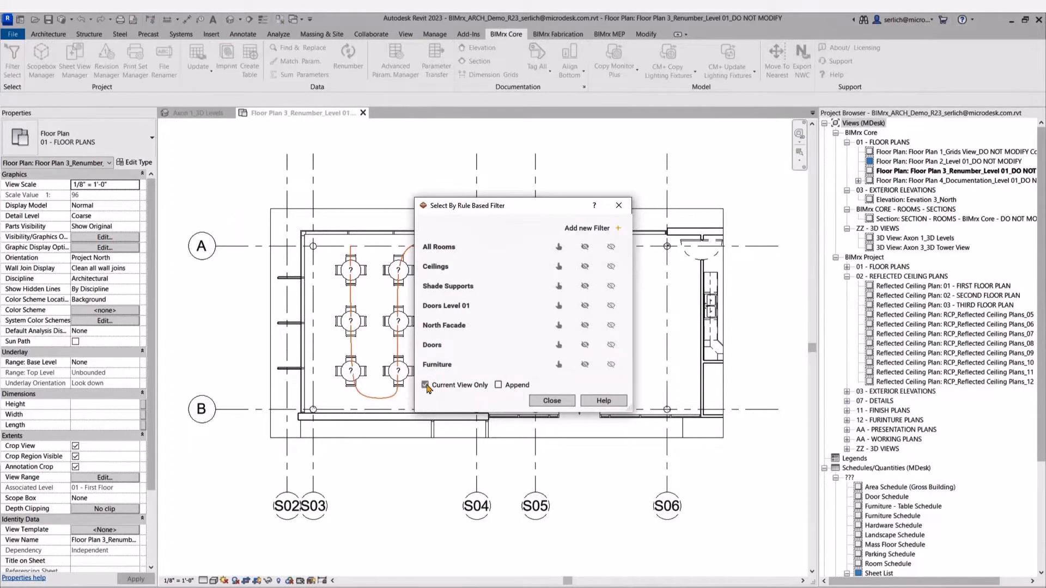
left_click(558, 364)
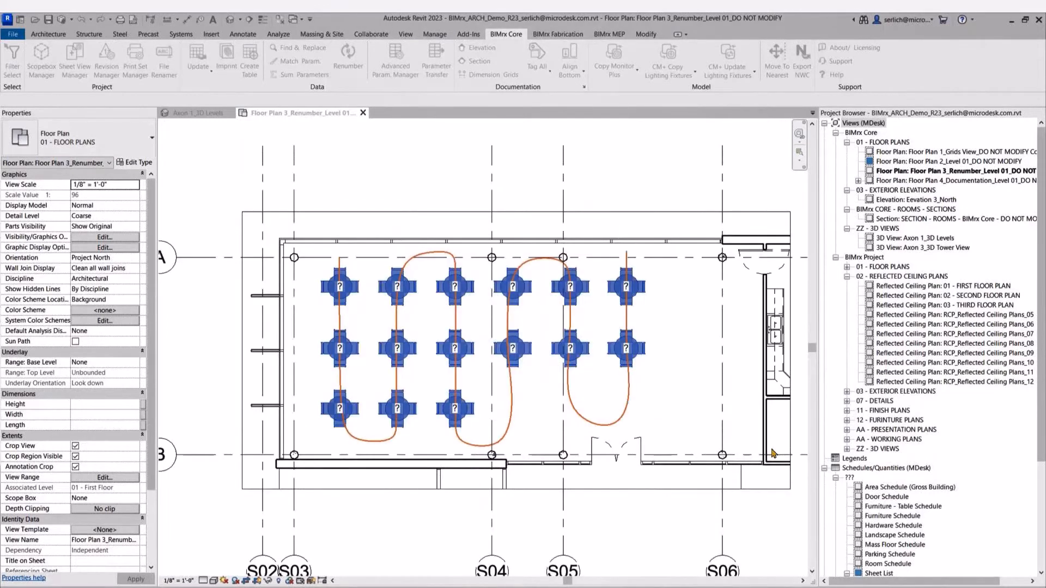
Renumber the Mark values of the selected tables in the order of the curved path line, with start 1, step 1 and auto number padding.
left_click(506, 34)
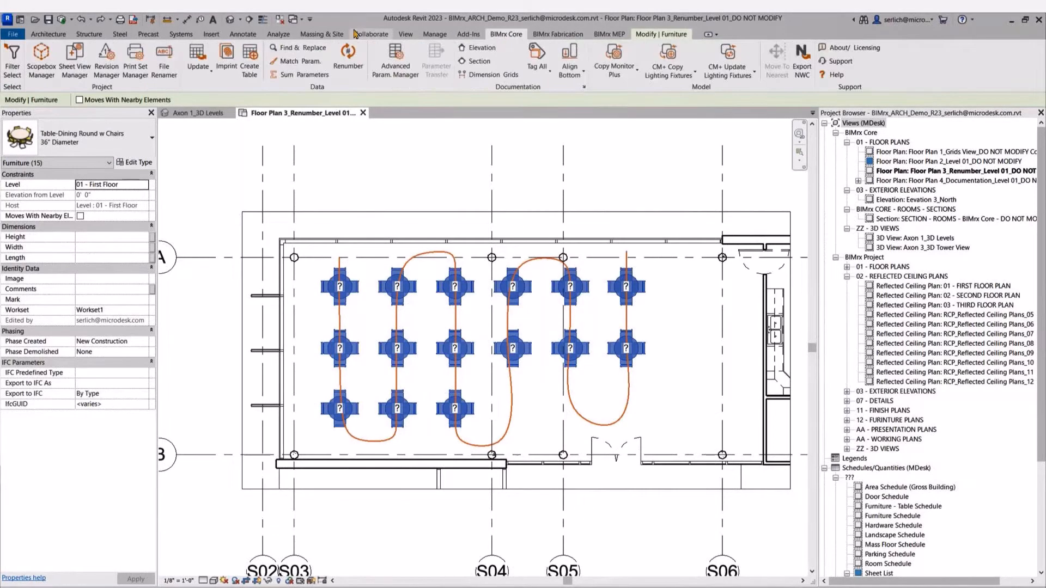
left_click(337, 63)
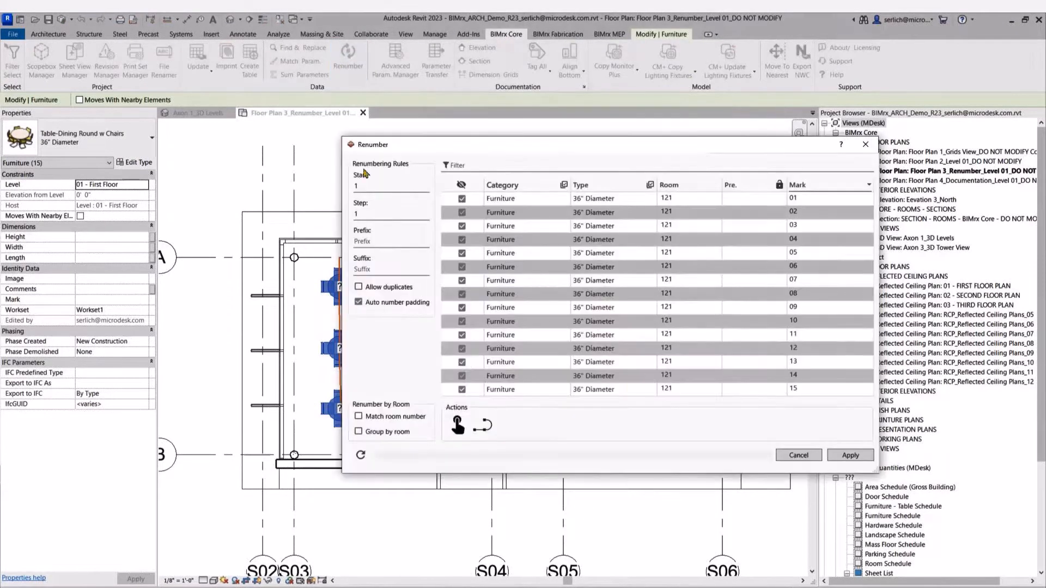
left_click(799, 185)
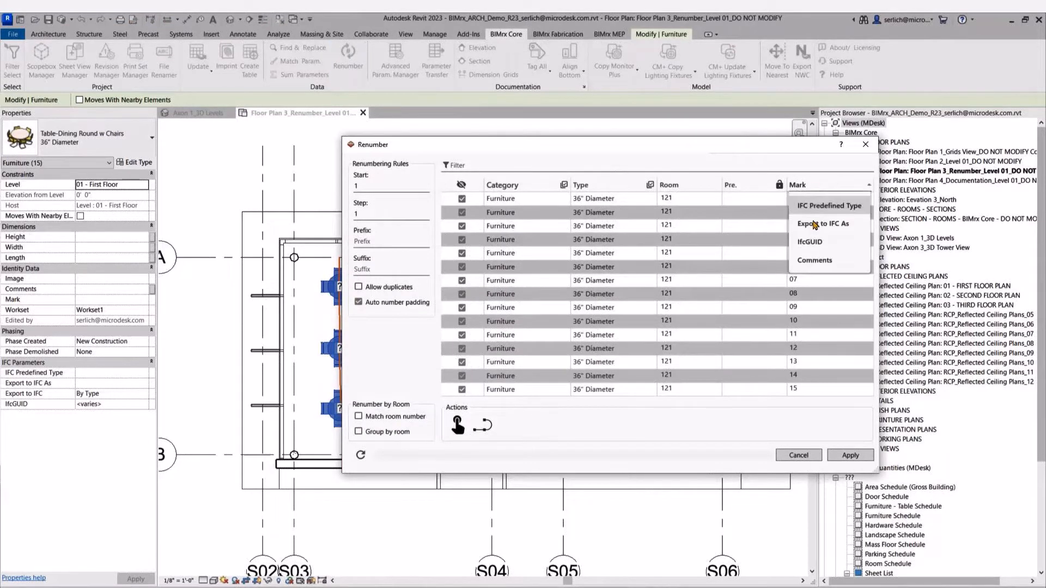
left_click(818, 188)
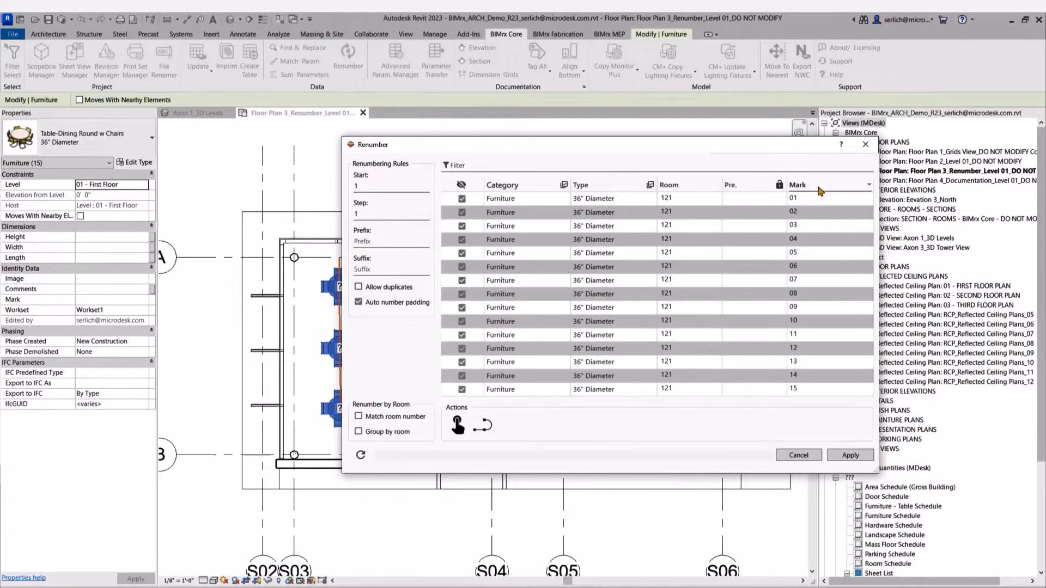
left_click(483, 426)
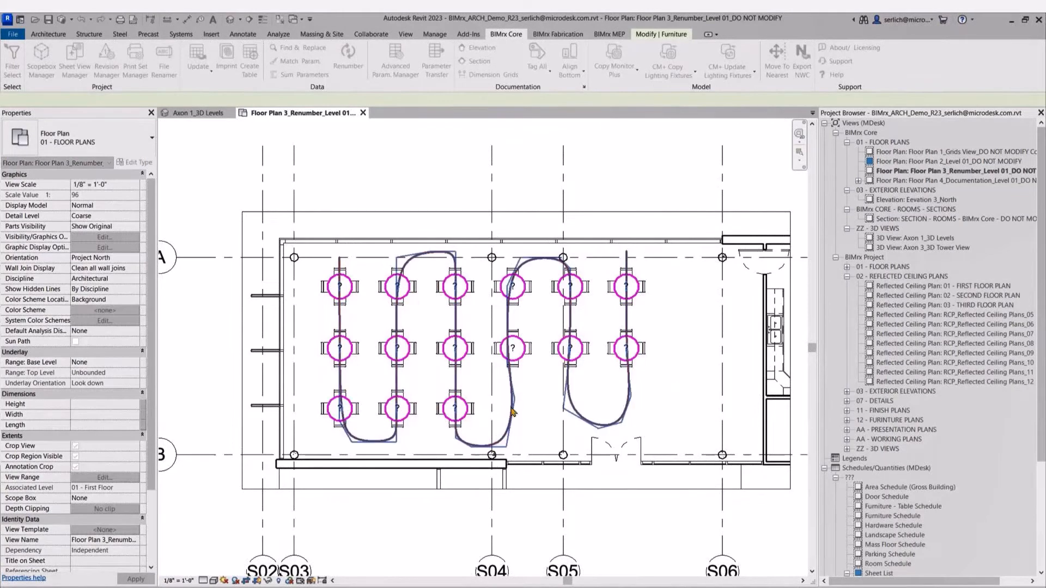
left_click(512, 412)
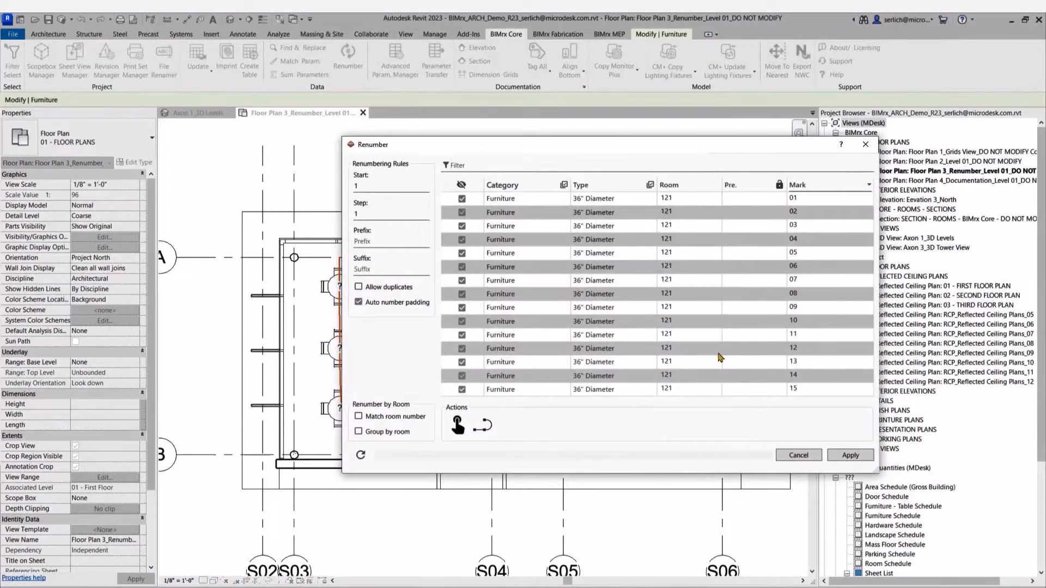
left_click(847, 455)
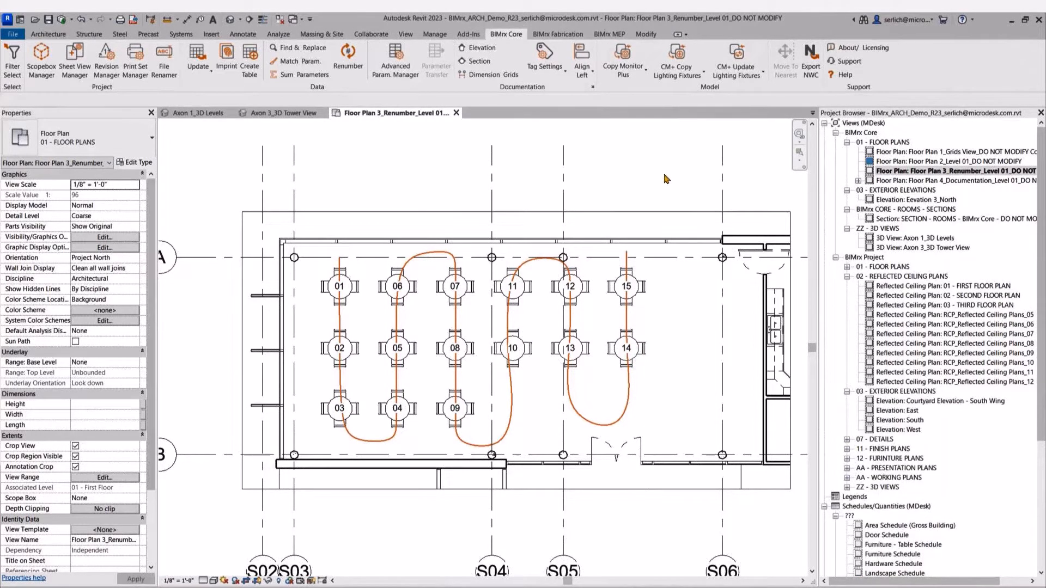
Switch back to the 3D view Axon 3_3D Tower View.
scroll(690, 241, "down", 1)
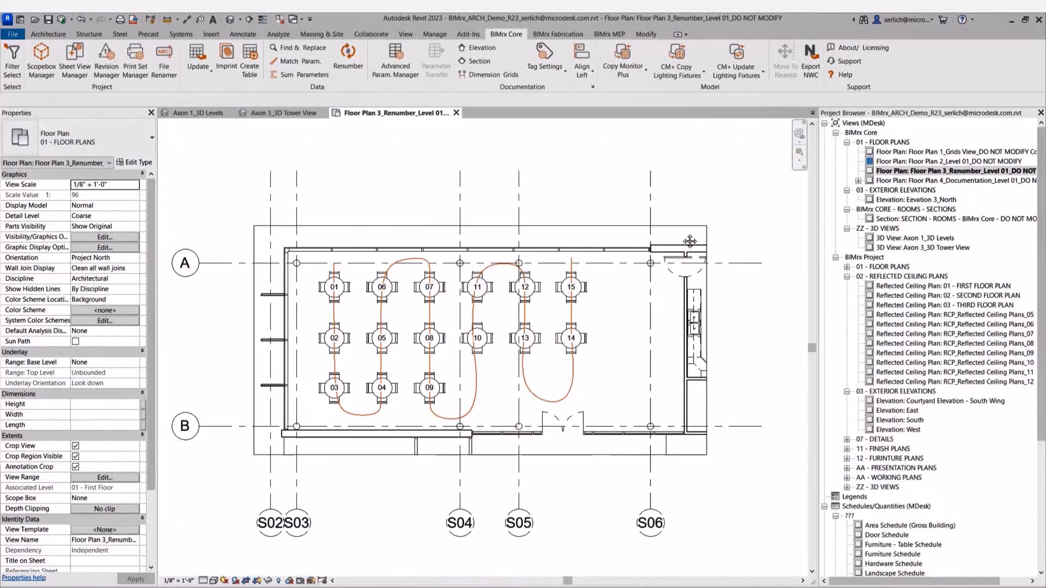
left_click(272, 114)
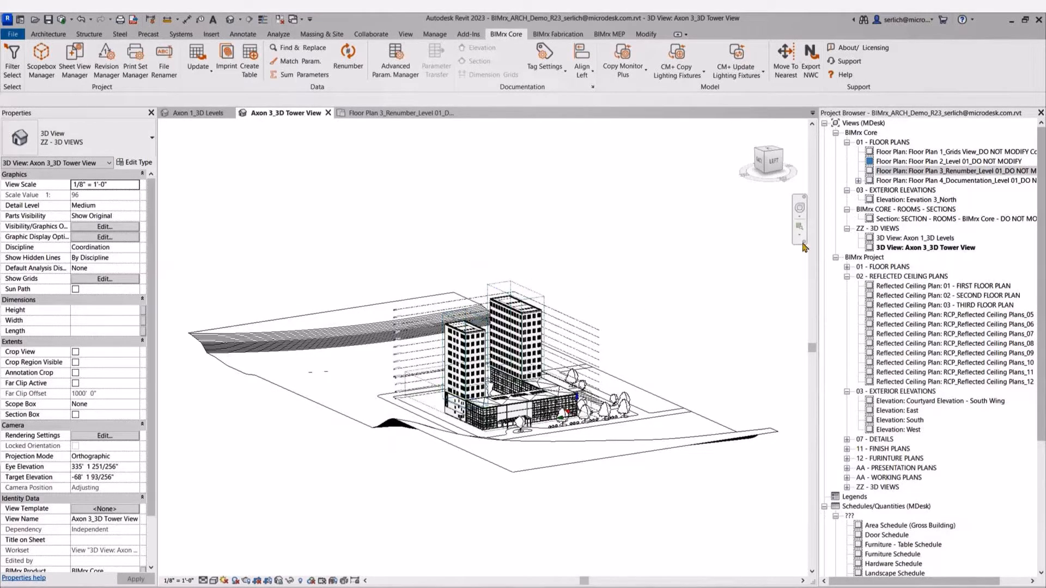
List the project's floor plans instead of its reflected ceiling plans in the browser, and open the Sheet View Manager's Duplicate Views method.
left_click(847, 276)
left_click(847, 267)
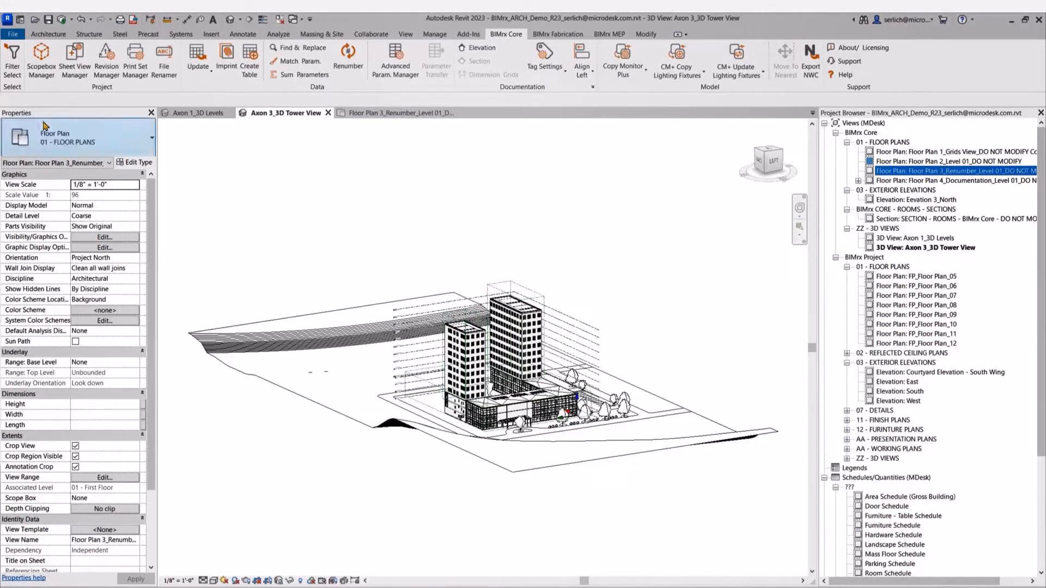
left_click(69, 64)
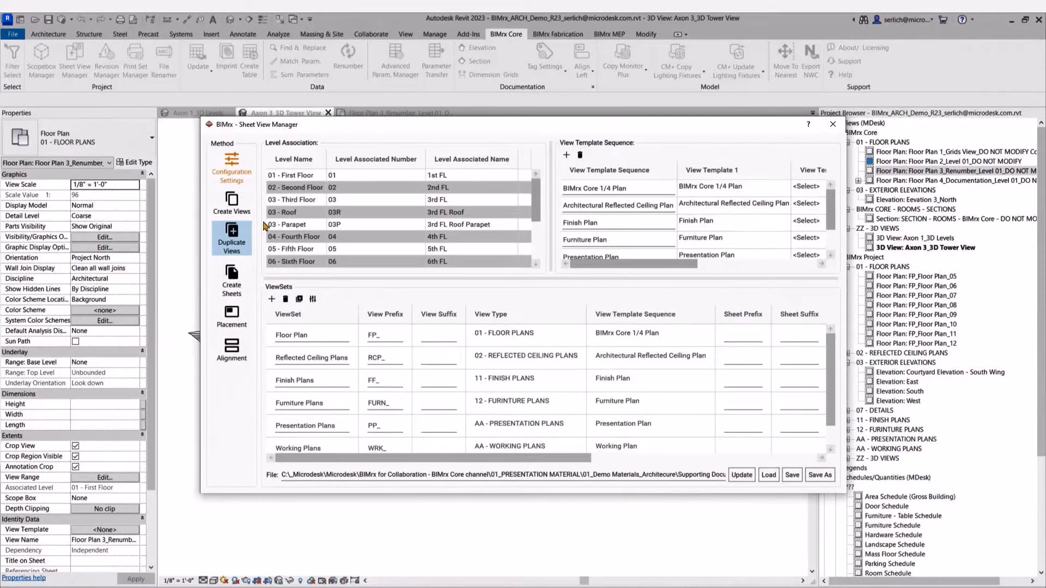
left_click(236, 238)
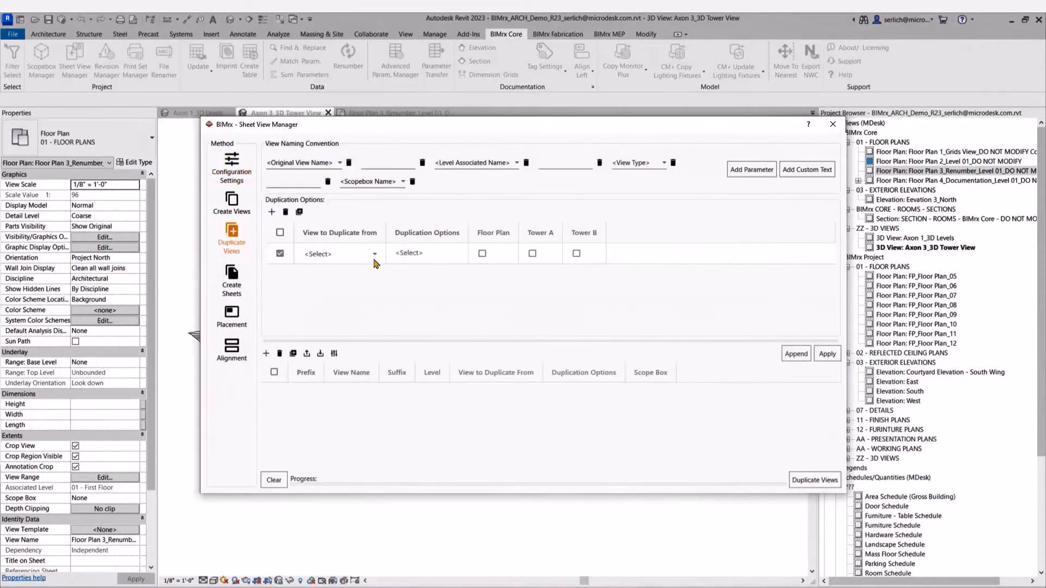
Reduce the view naming convention to Original View Name, the custom text "-" and Scopebox Name.
left_click(328, 182)
left_click(423, 163)
left_click(451, 163)
left_click(496, 162)
left_click(378, 163)
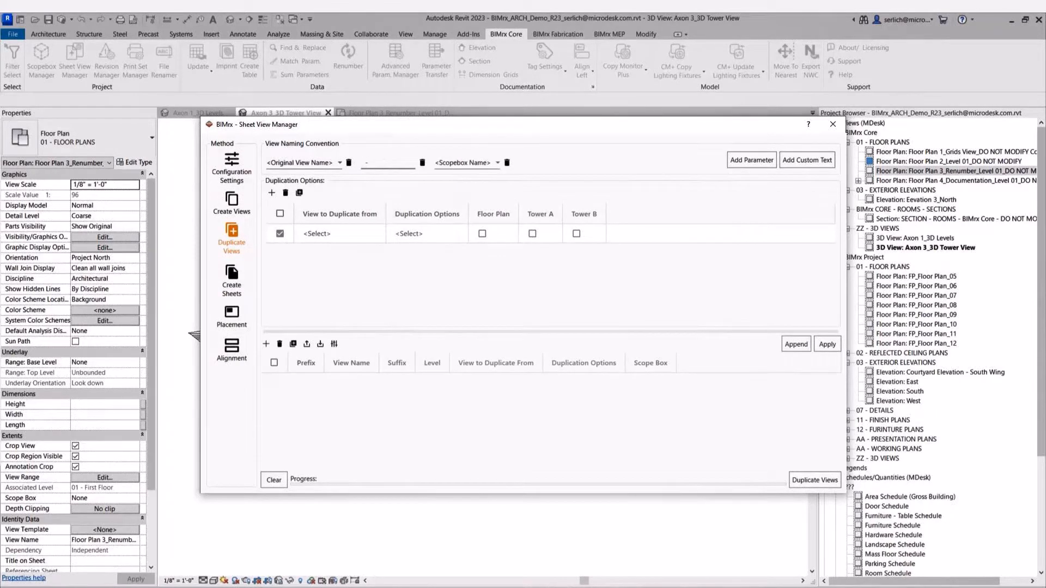
Set the first duplication row to FP_Floor Plan_05 with Duplication As Dependent and the Tower A and Tower B scope boxes.
left_click(332, 234)
left_click(338, 234)
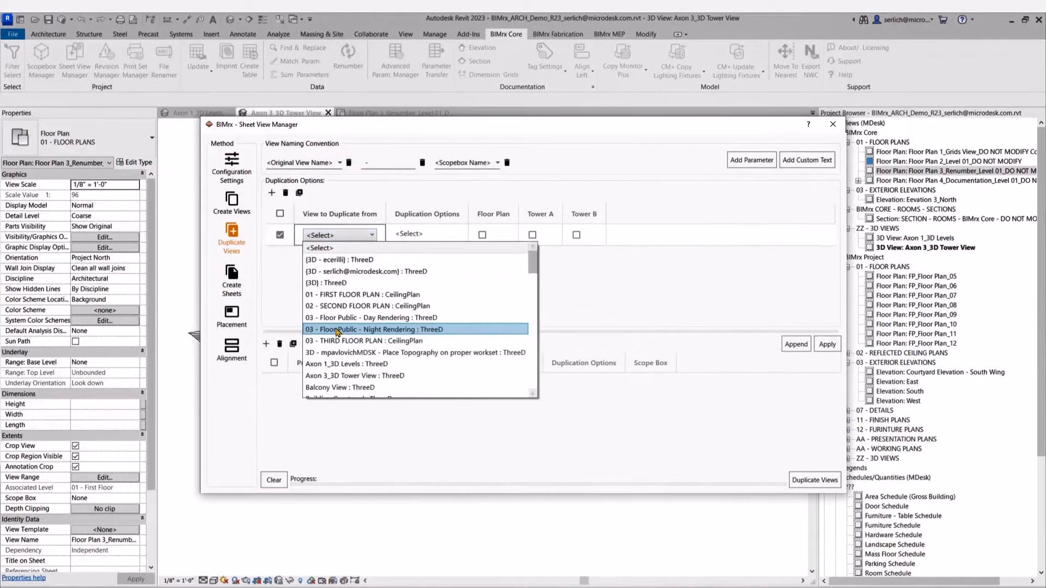
scroll(338, 330, "down", 3)
left_click(339, 459)
left_click(455, 234)
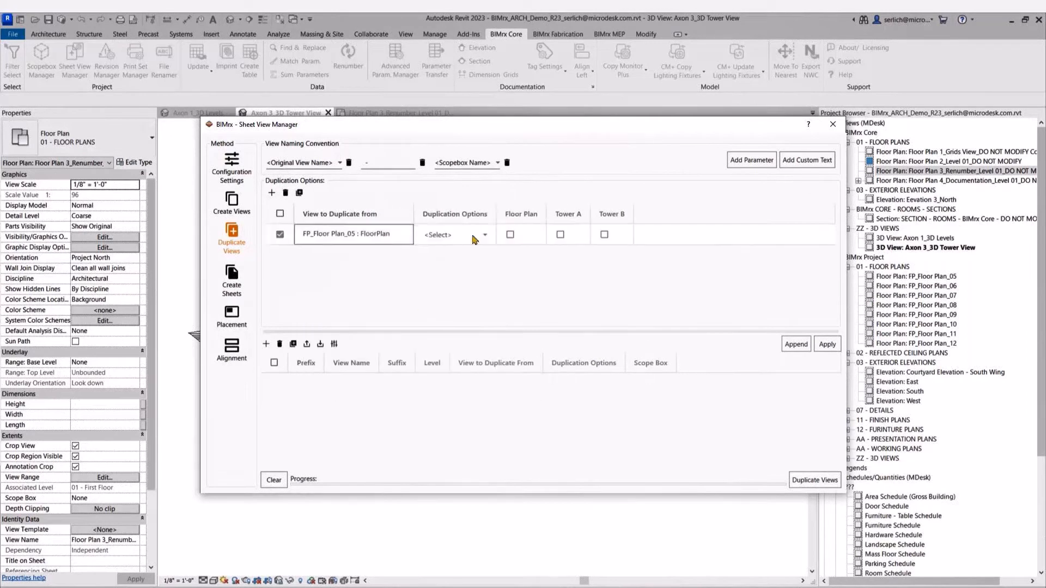
left_click(455, 234)
left_click(482, 328)
left_click(589, 233)
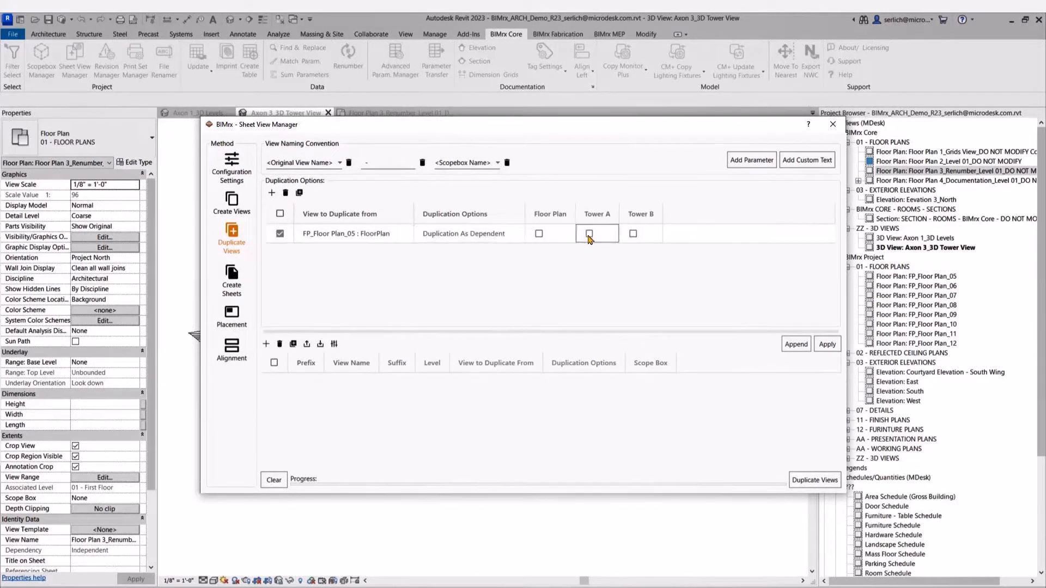
left_click(633, 233)
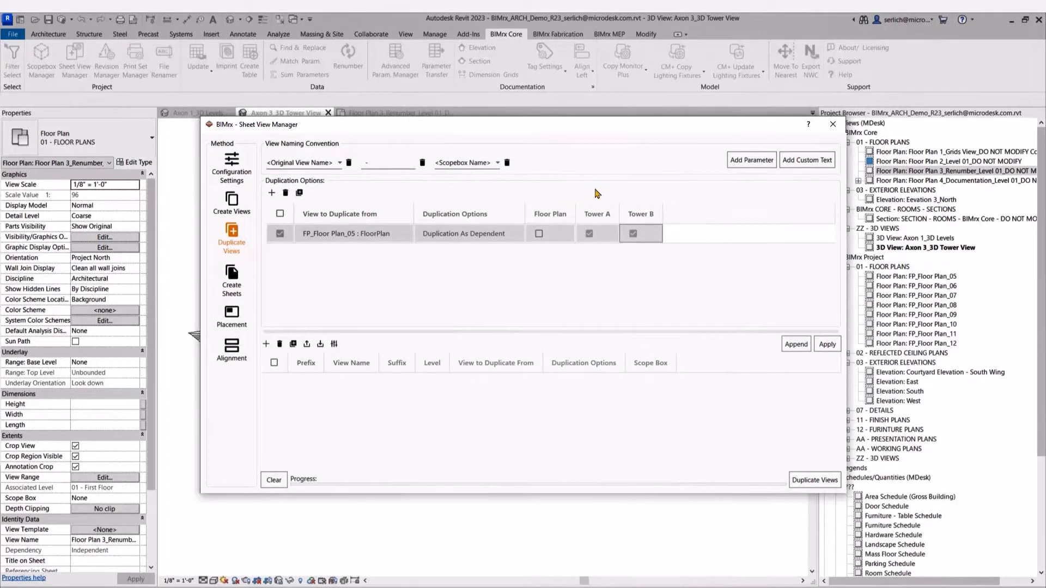
Copy the duplication rows and assign FP_Floor Plan_06, FP_Floor Plan_07 and FP_Floor Plan_08 to the copies.
left_click(299, 192)
left_click(354, 254)
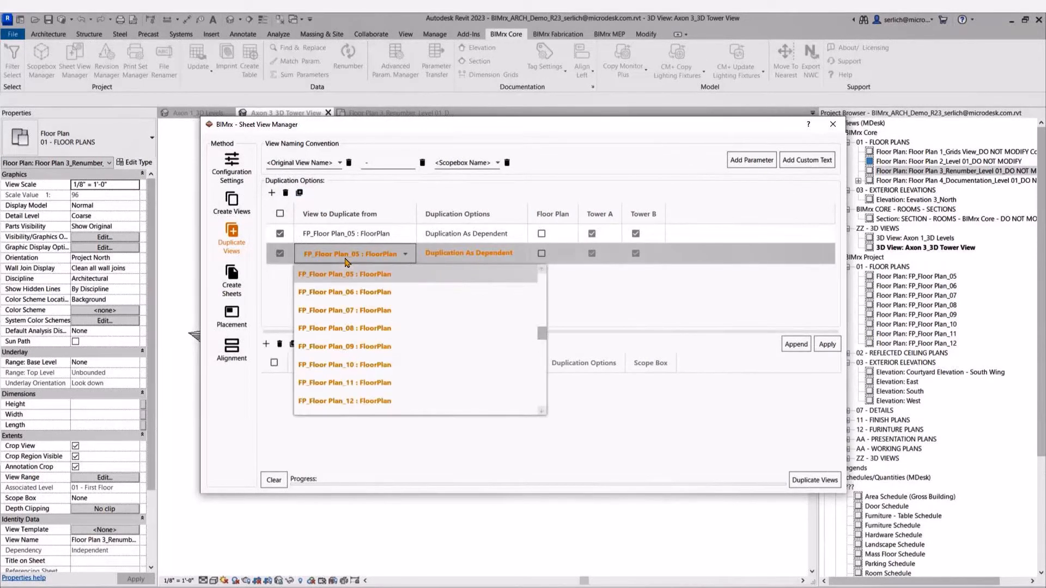
left_click(354, 292)
left_click(299, 192)
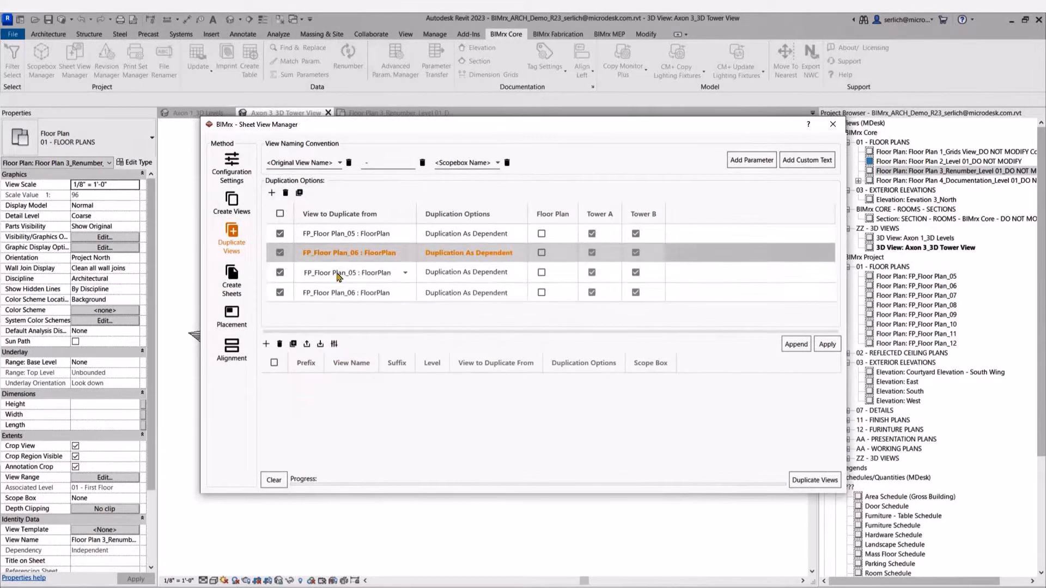
left_click(338, 275)
left_click(345, 329)
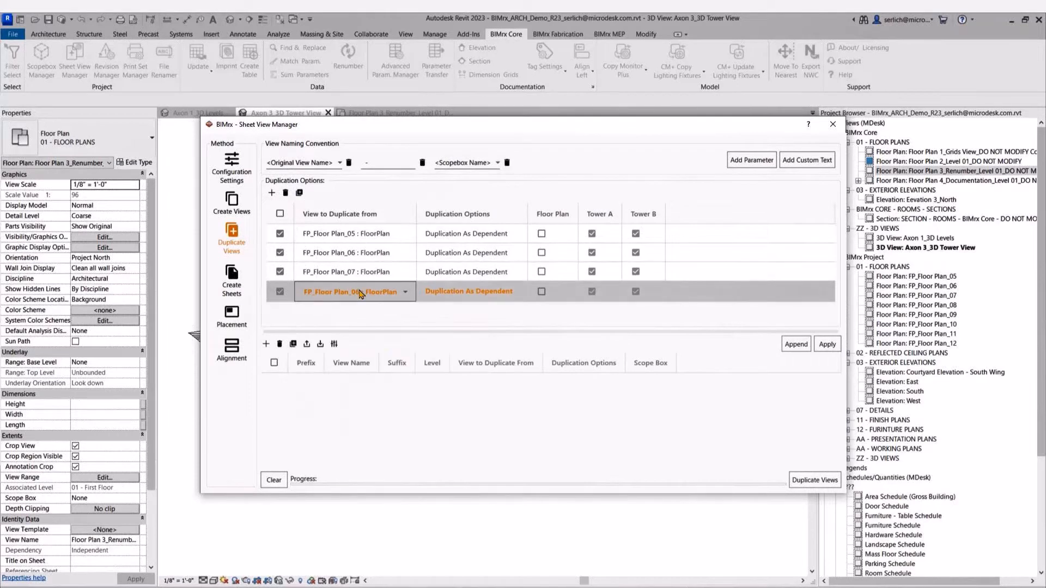
left_click(361, 293)
left_click(345, 348)
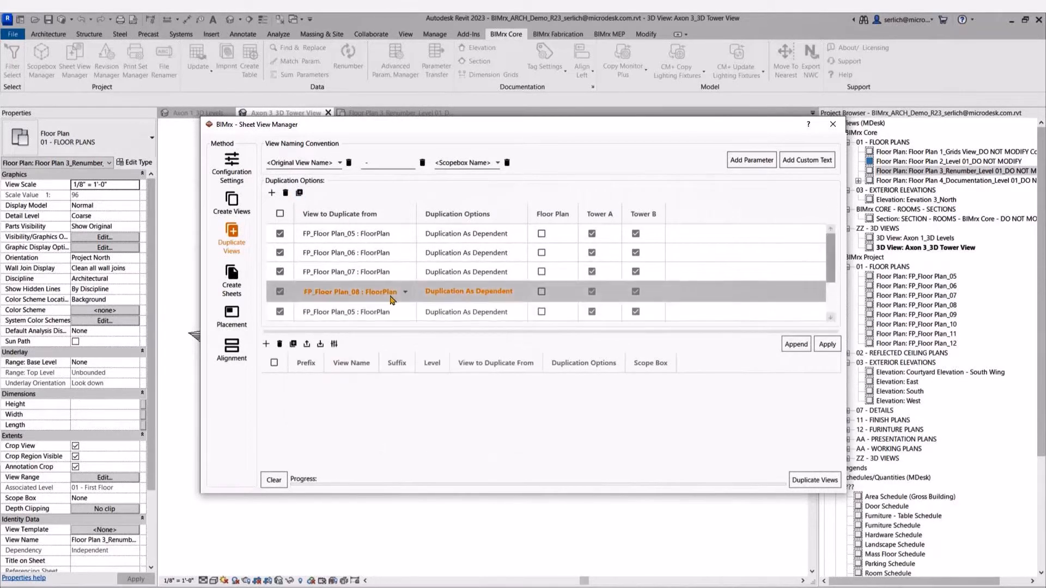
Assign FP_Floor Plan_09, FP_Floor Plan_10, FP_Floor Plan_11 and FP_Floor Plan_12 to the four newly copied duplication rows.
scroll(390, 295, "up", 1)
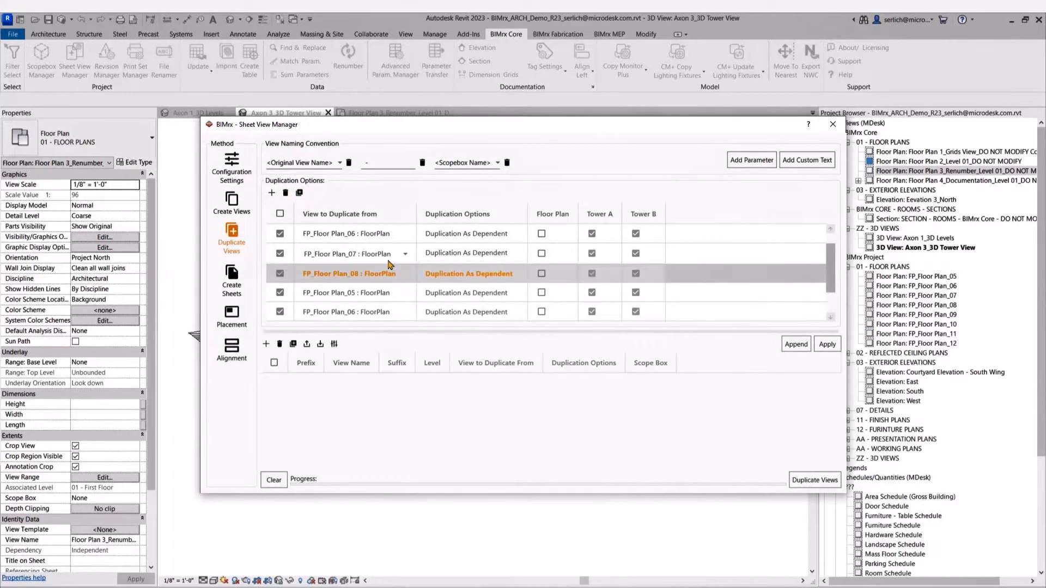
left_click(391, 294)
left_click(400, 384)
left_click(402, 315)
left_click(403, 403)
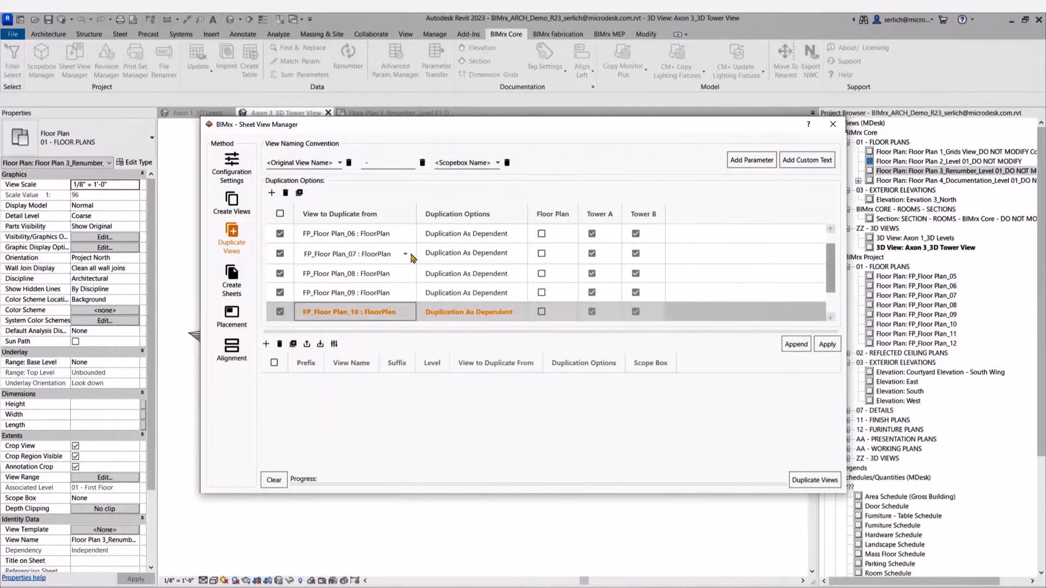
scroll(412, 257, "down", 1)
left_click(404, 292)
left_click(390, 384)
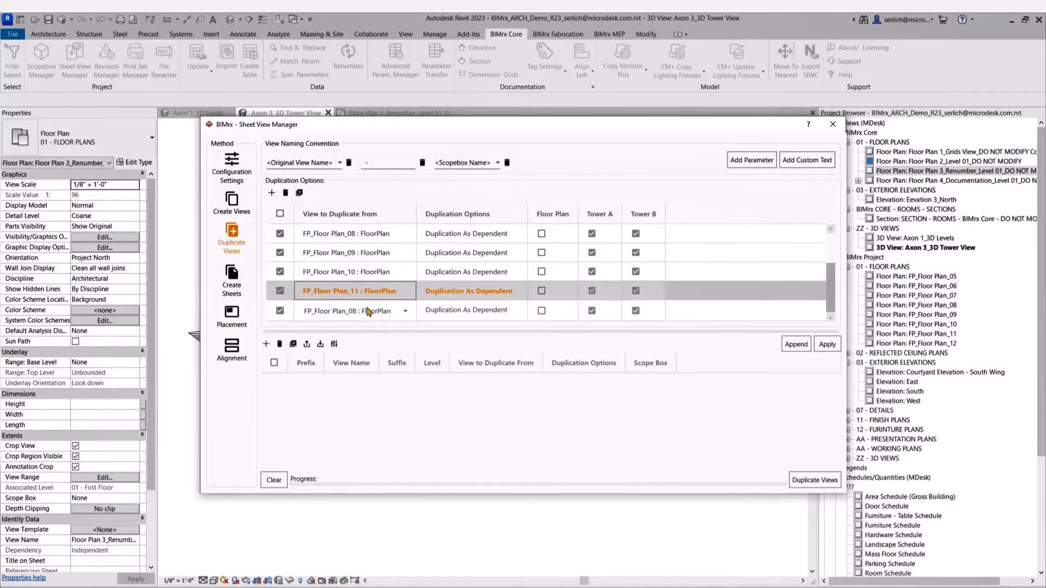
left_click(370, 310)
left_click(381, 403)
Apply the duplication options to generate the list of dependent views, and enlarge that list to review its view names and scope boxes.
left_click_drag(401, 332, 410, 392)
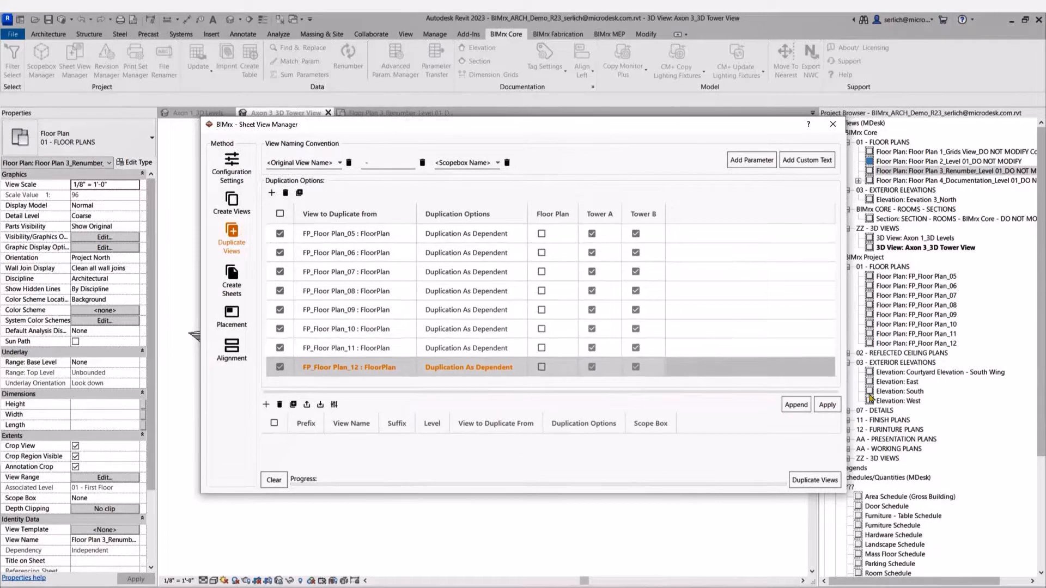
left_click(826, 404)
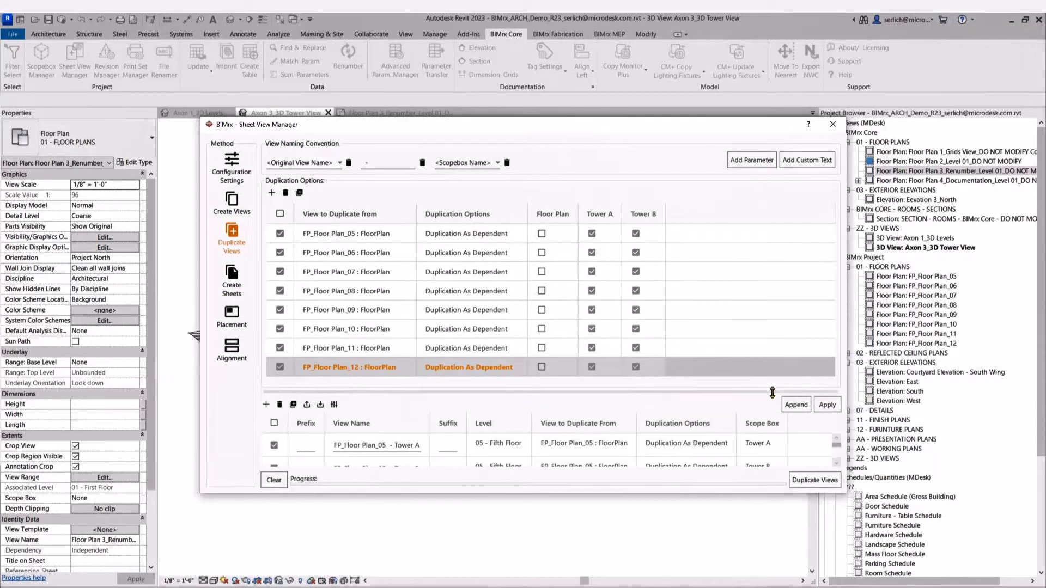
left_click_drag(410, 391, 411, 252)
scroll(388, 357, "down", 1)
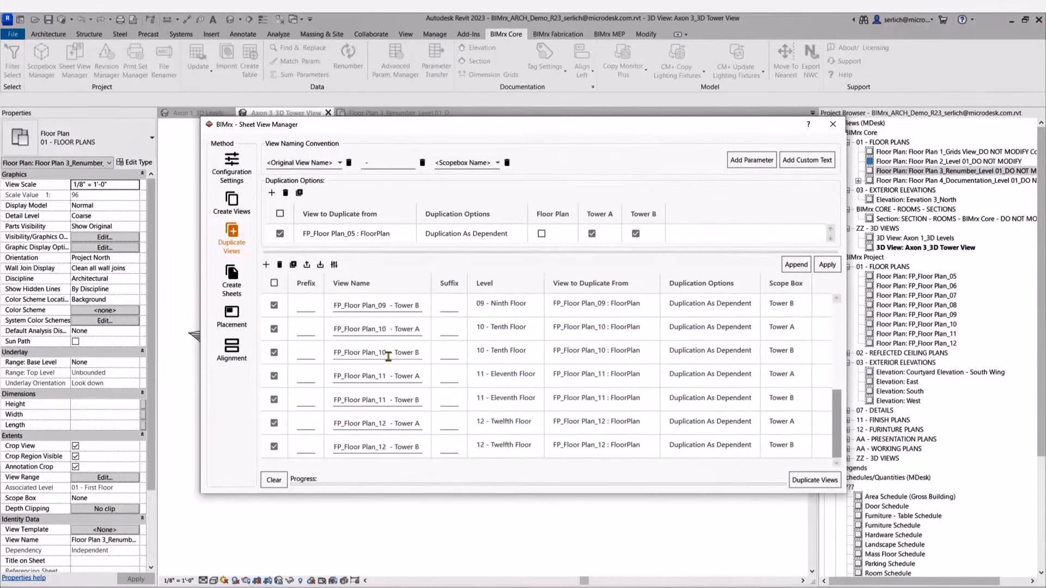
scroll(388, 357, "up", 1)
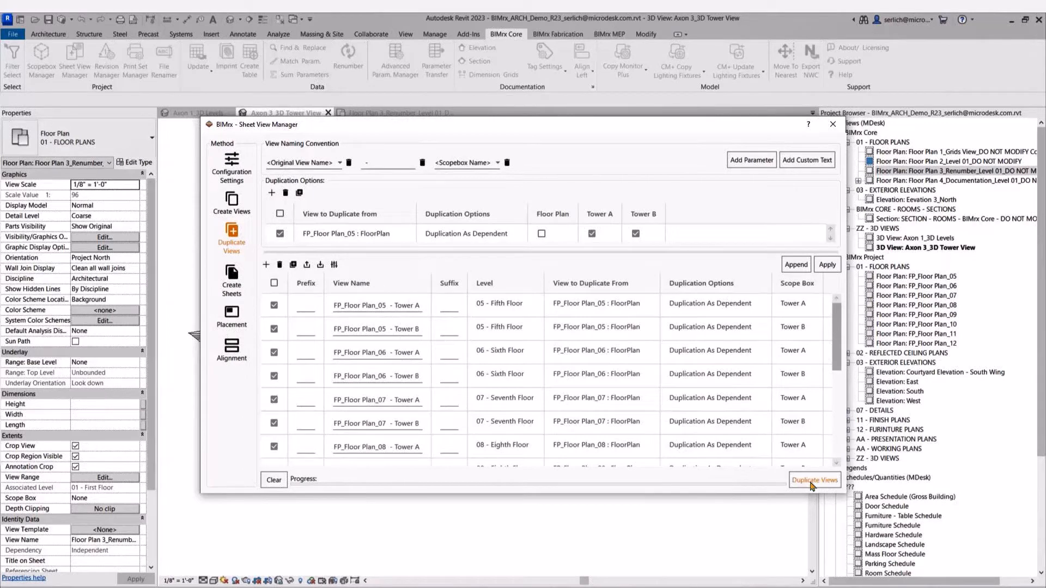
Duplicate the listed views, close the manager, and expand FP_Floor Plan_05 and FP_Floor Plan_06 to show their dependent views.
left_click(810, 481)
left_click(833, 125)
left_click(858, 278)
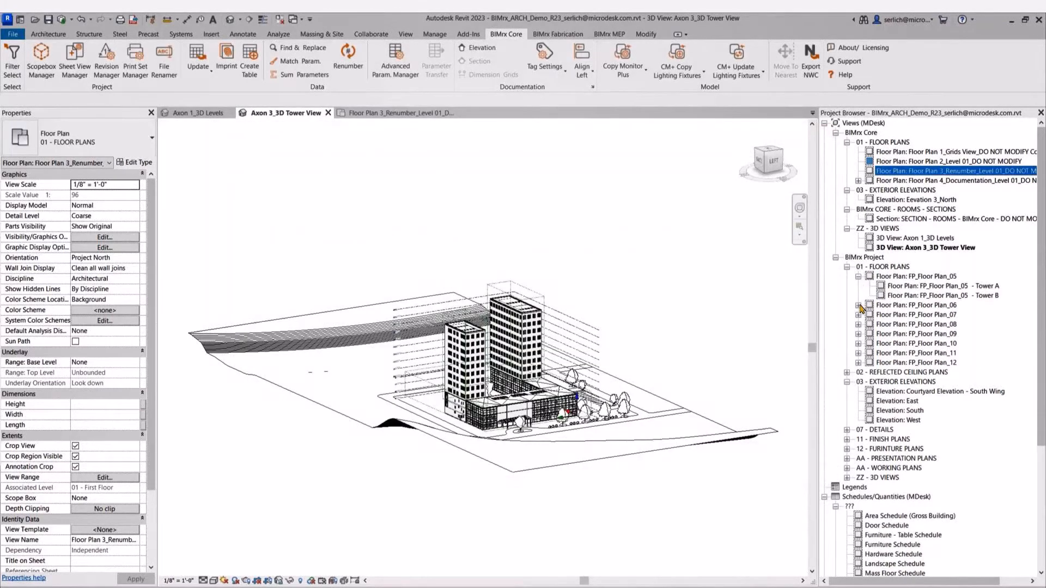
left_click(858, 306)
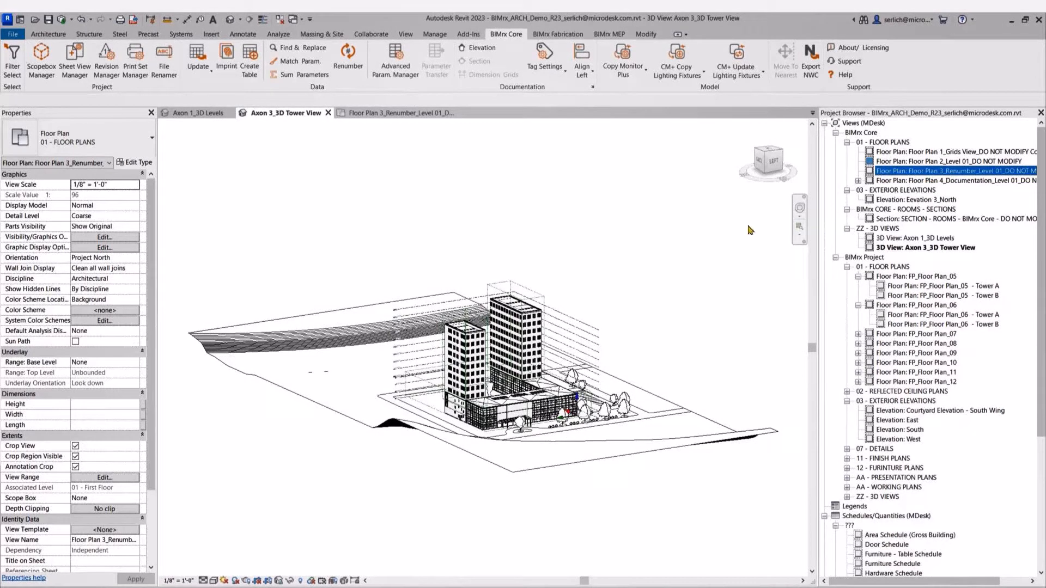
Open the Sheet View Manager's Create Sheets method and remove View Type and its preceding text field from the sheet naming convention.
scroll(910, 399, "down", 5)
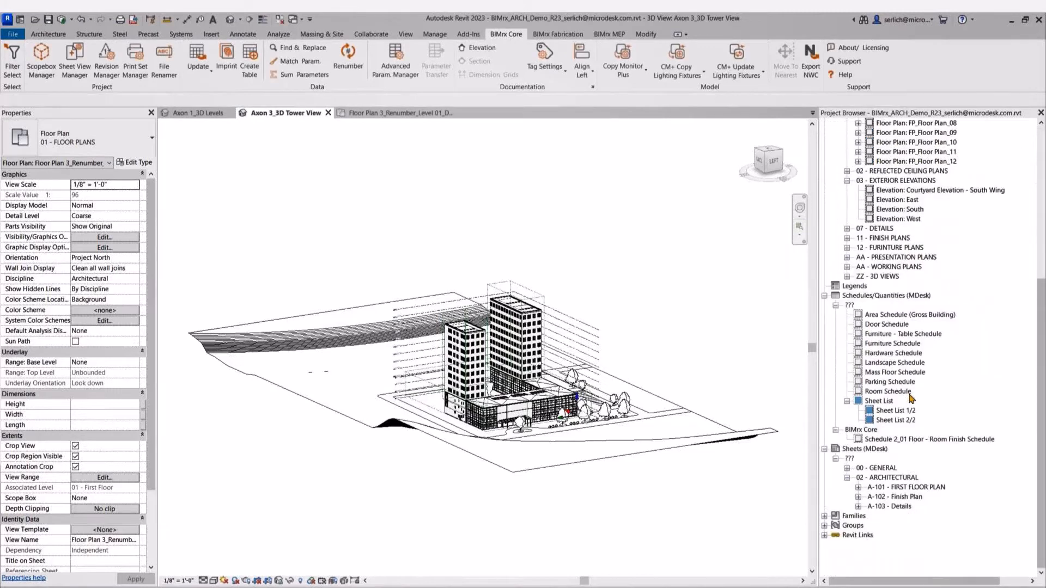
left_click(75, 58)
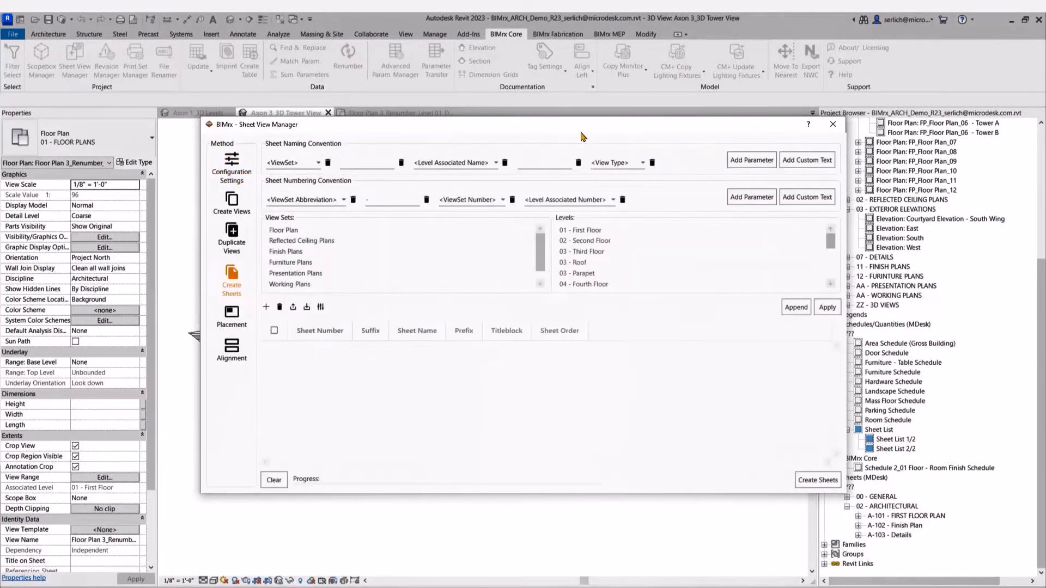
left_click_drag(583, 133, 550, 132)
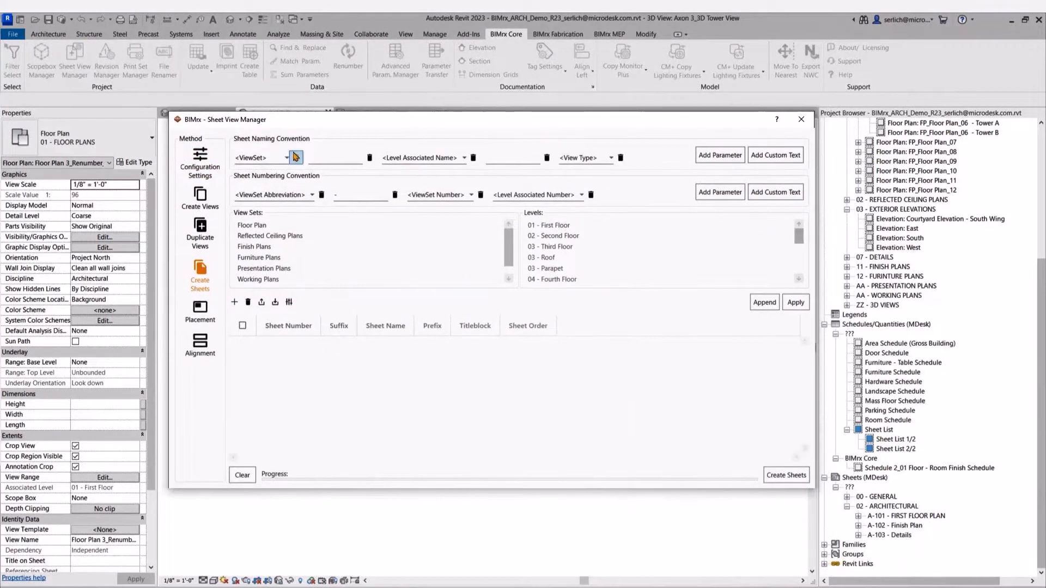
left_click(620, 157)
left_click(546, 158)
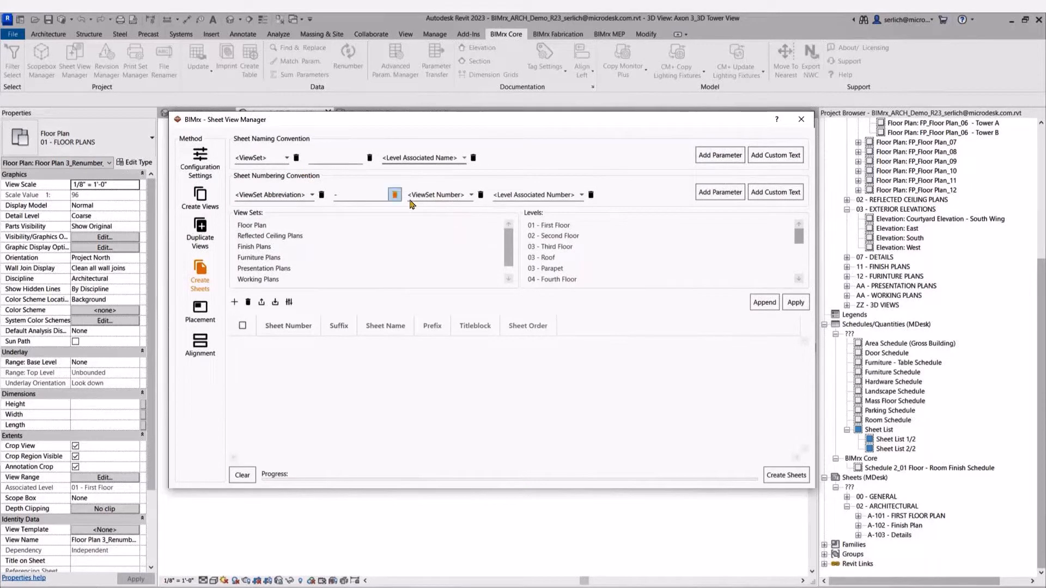
Generate and review the sheet list for the Floor Plan view set on the fifth through twelfth floor levels.
left_click(328, 240)
left_click(280, 226)
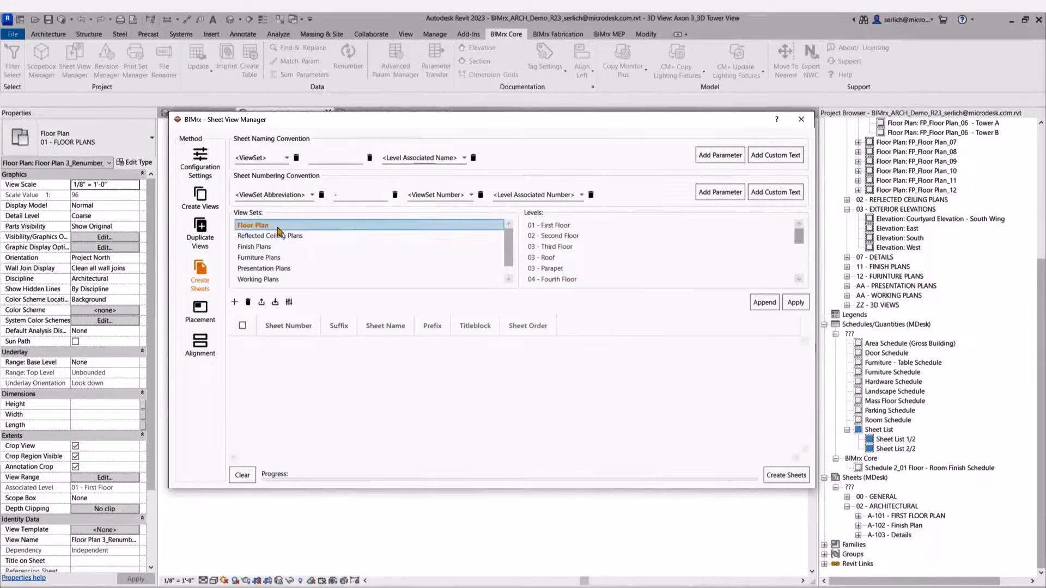
left_click(578, 248)
scroll(578, 250, "down", 4)
left_click(577, 258, "shift")
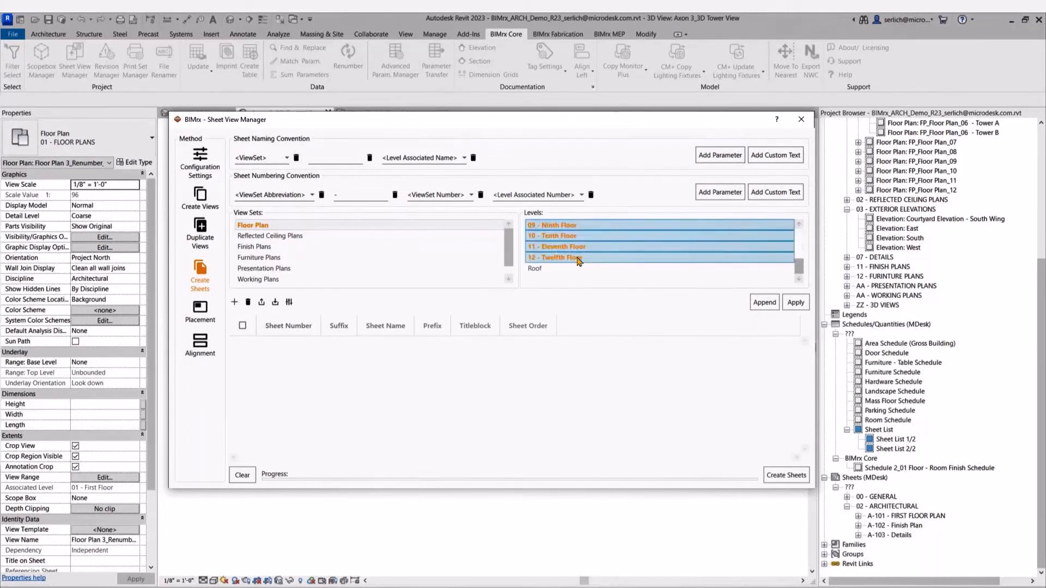
left_click(795, 302)
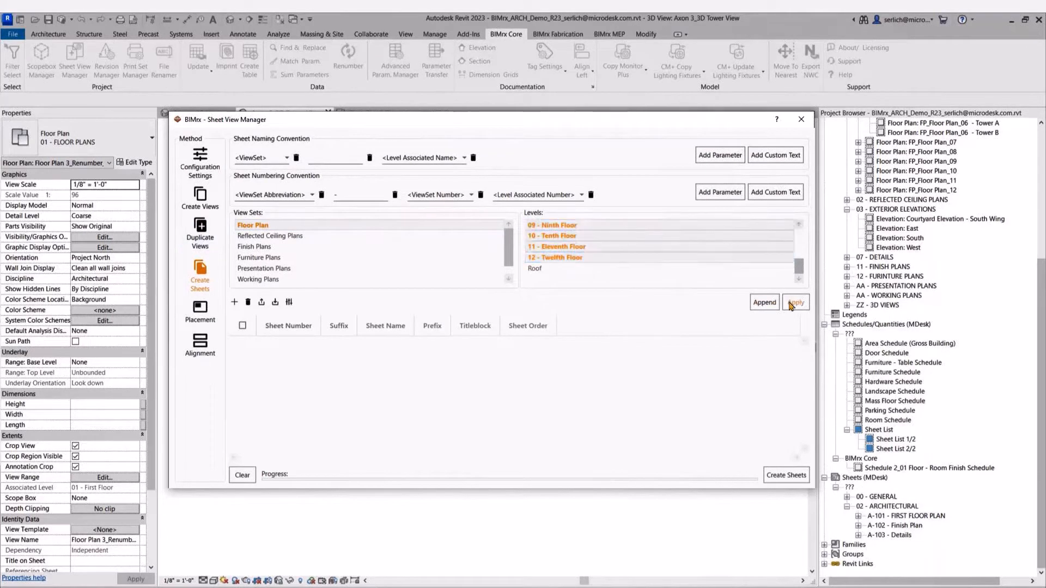
left_click(373, 263)
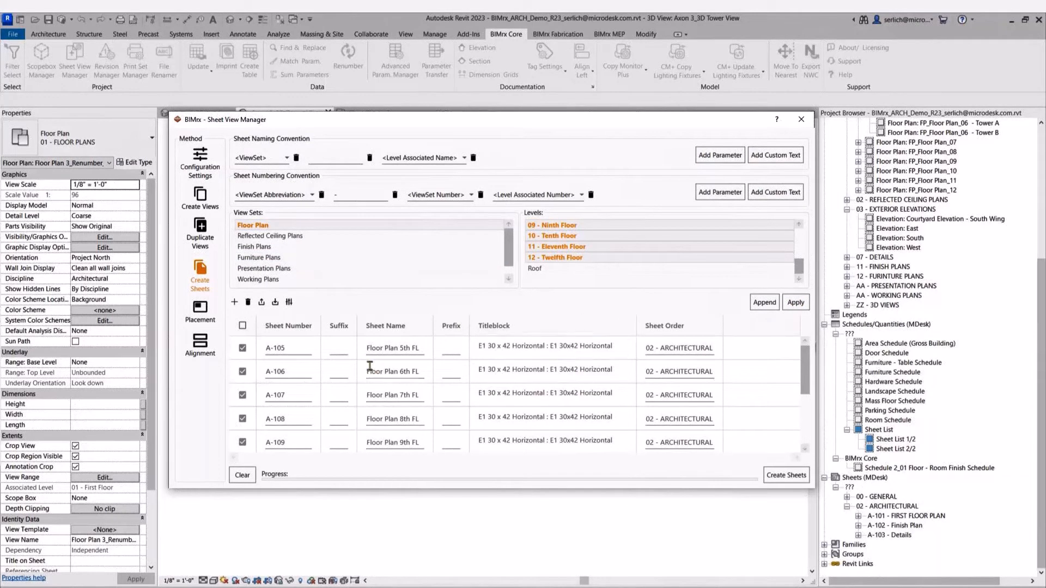
scroll(435, 370, "down", 2)
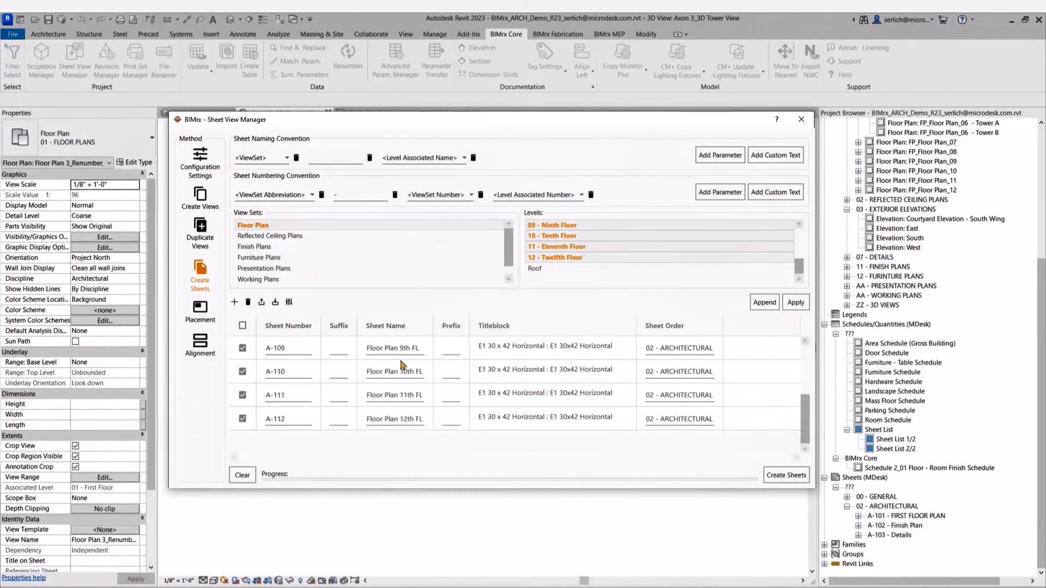
scroll(400, 360, "up", 2)
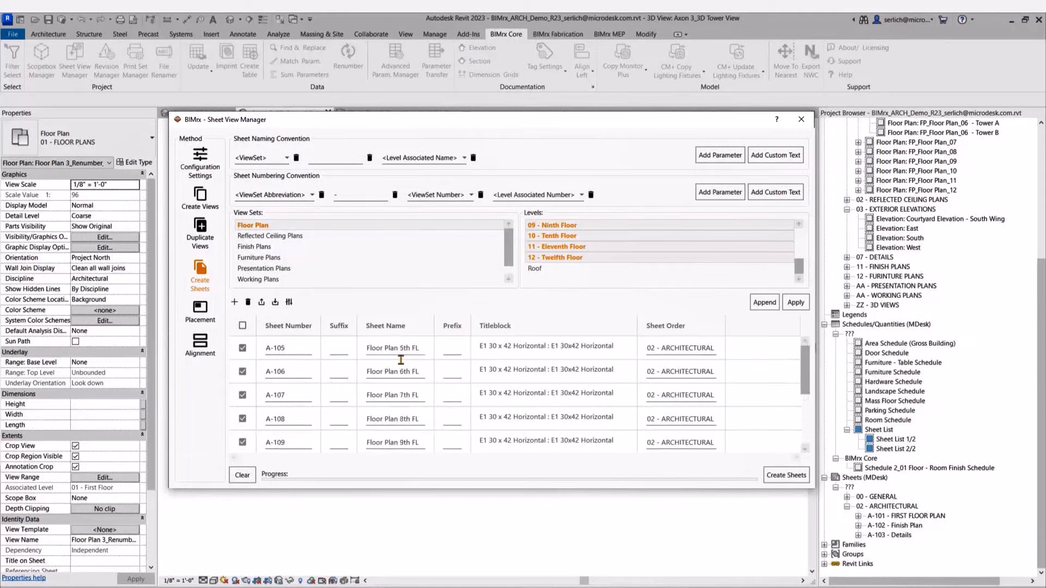
Create the listed floor plan sheets, close the manager, and check sheets A-105 to A-112 in the project browser.
left_click(776, 476)
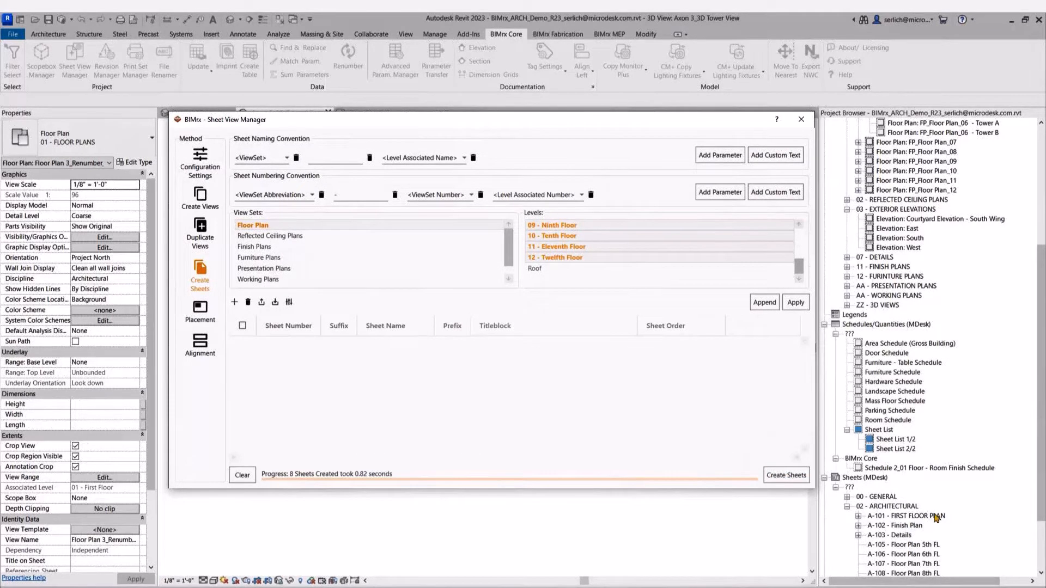
left_click(801, 119)
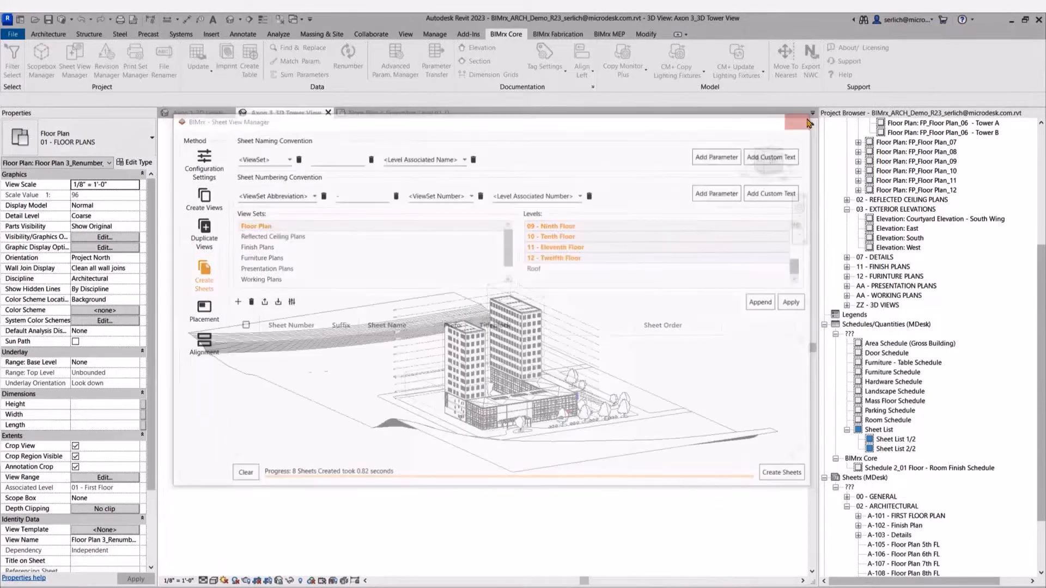
scroll(916, 531, "down", 3)
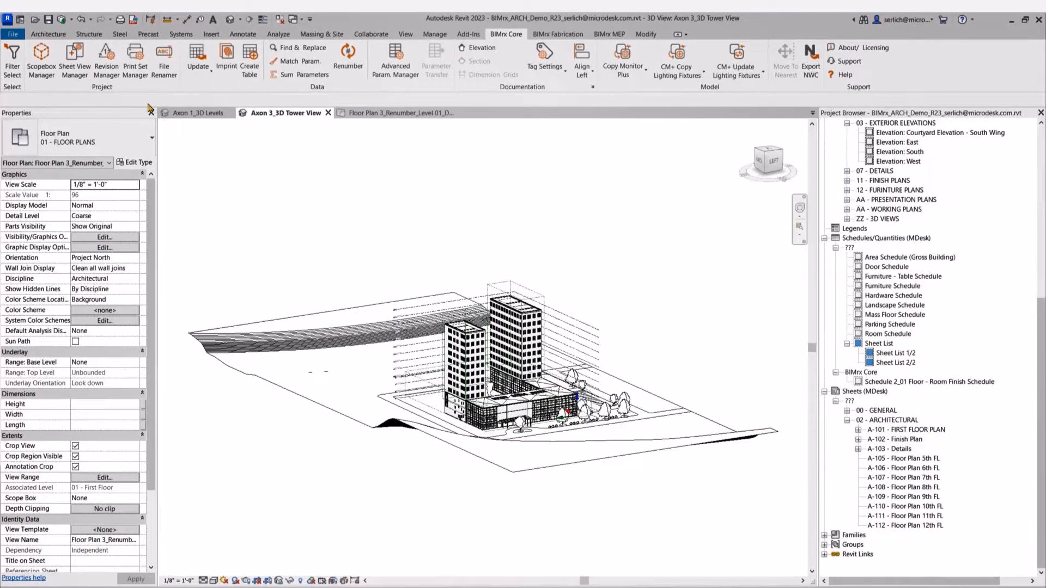
Open the Sheet View Manager's Placement method and add a row for sheet A-105 : Floor Plan 5th FL.
left_click(75, 61)
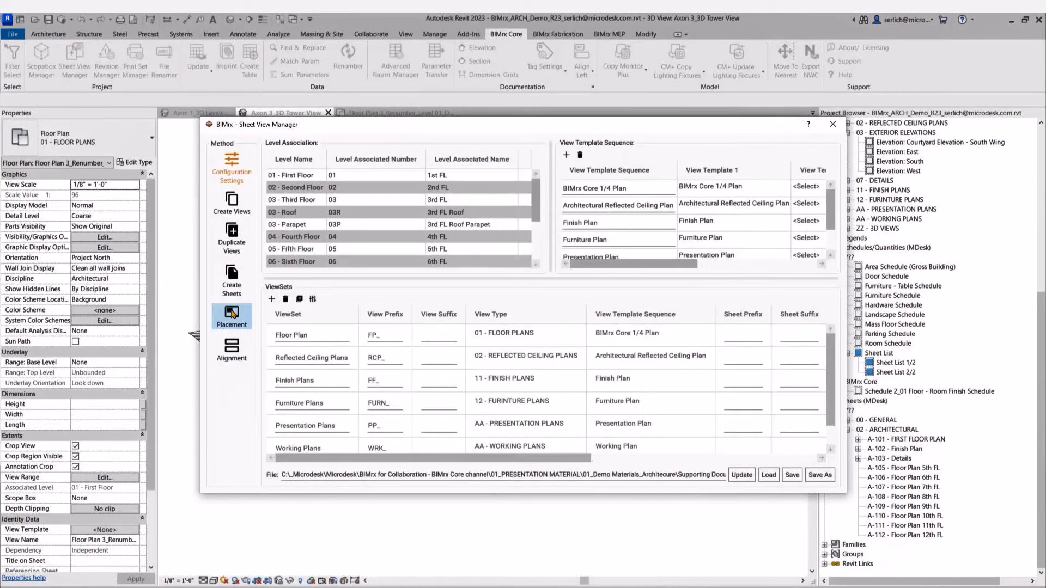
left_click(231, 315)
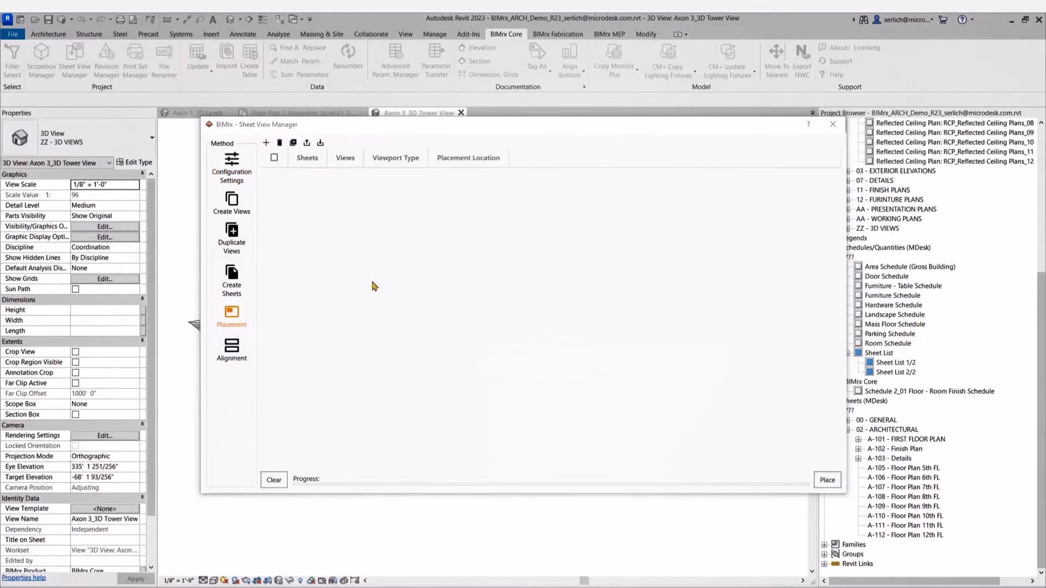
left_click(266, 143)
left_click(319, 179)
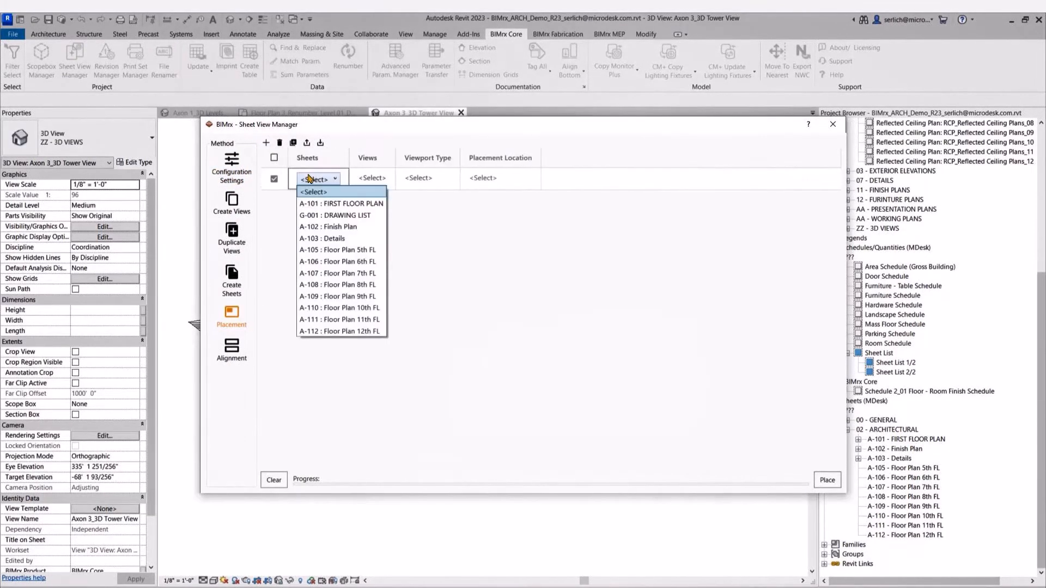
left_click(349, 251)
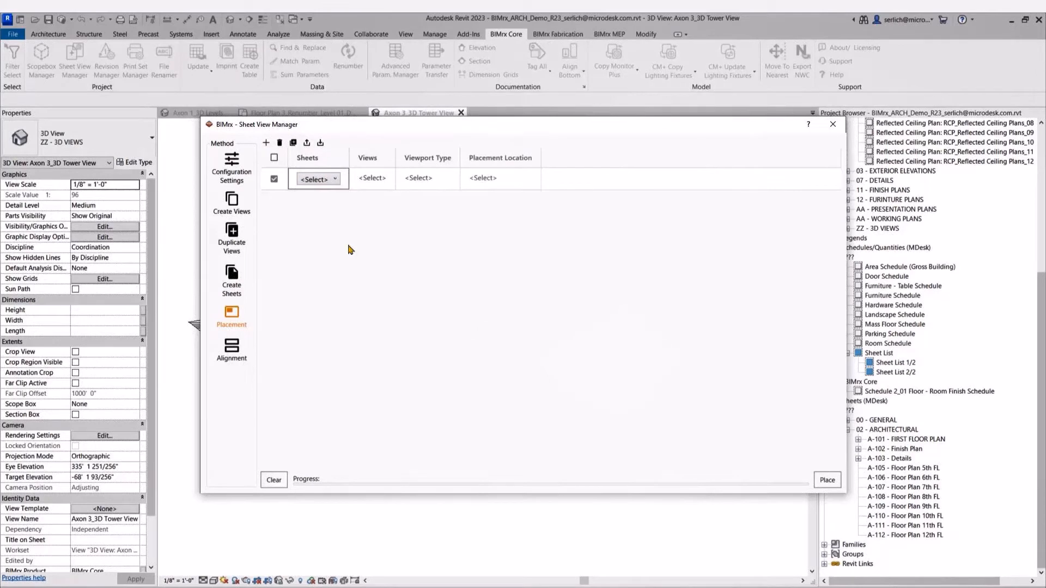
Assign the placement row the FP_Floor Plan_05 - Tower A view, viewport type Viewport 1 and placement location Top Left.
left_click(425, 178)
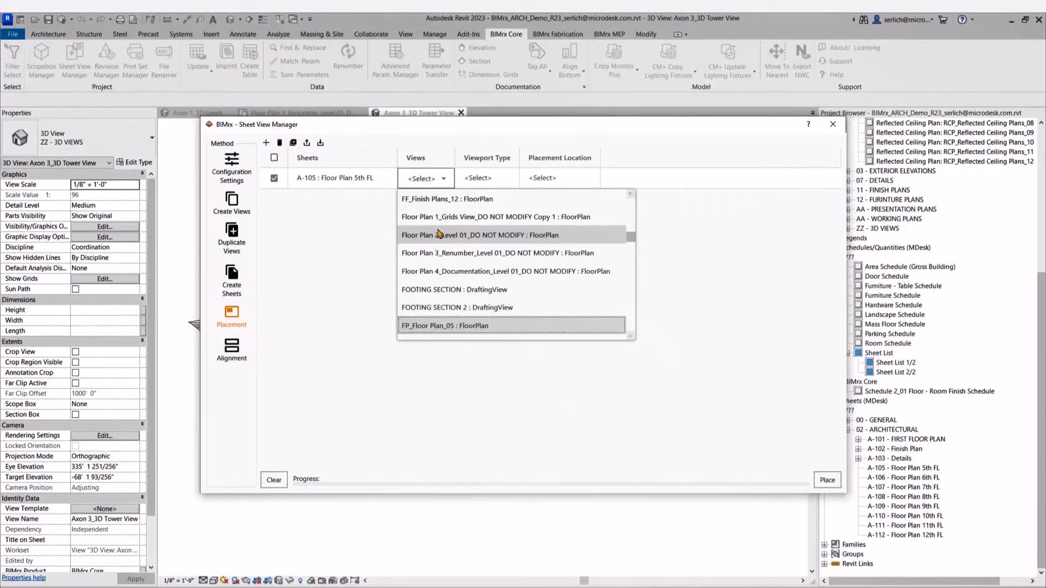
scroll(439, 233, "down", 1)
left_click(447, 297)
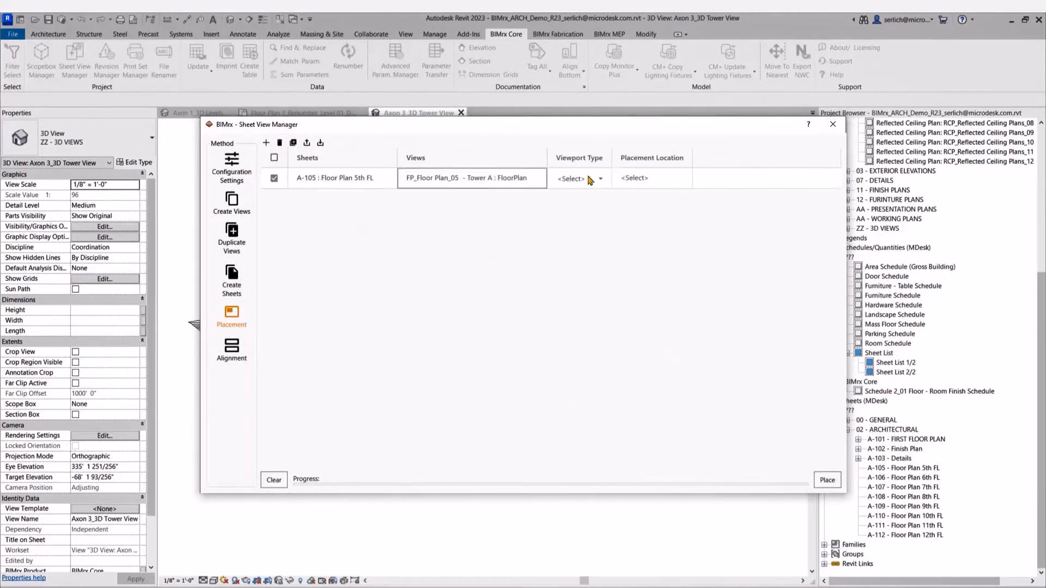
left_click(667, 179)
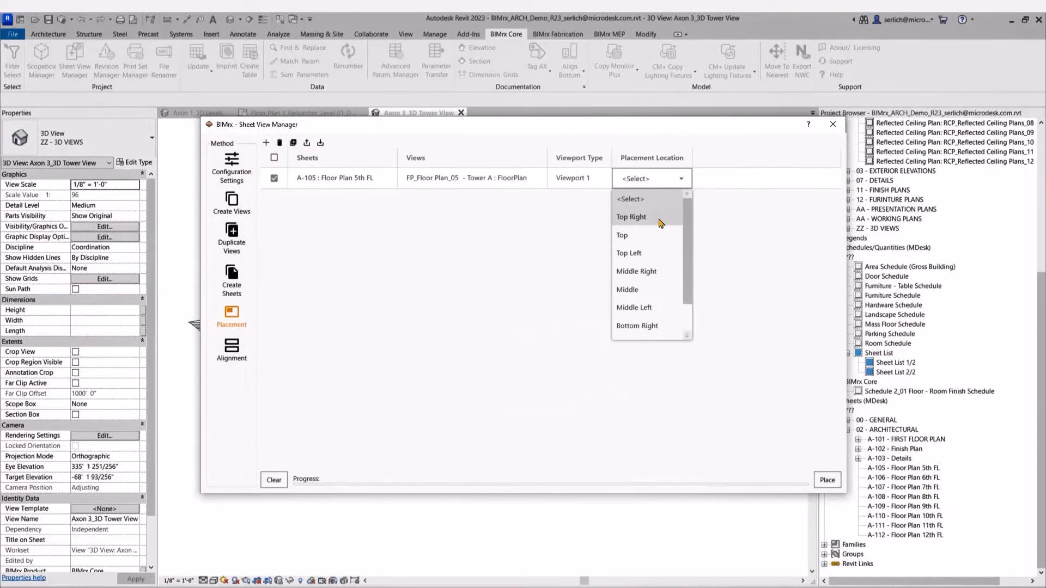
left_click(643, 261)
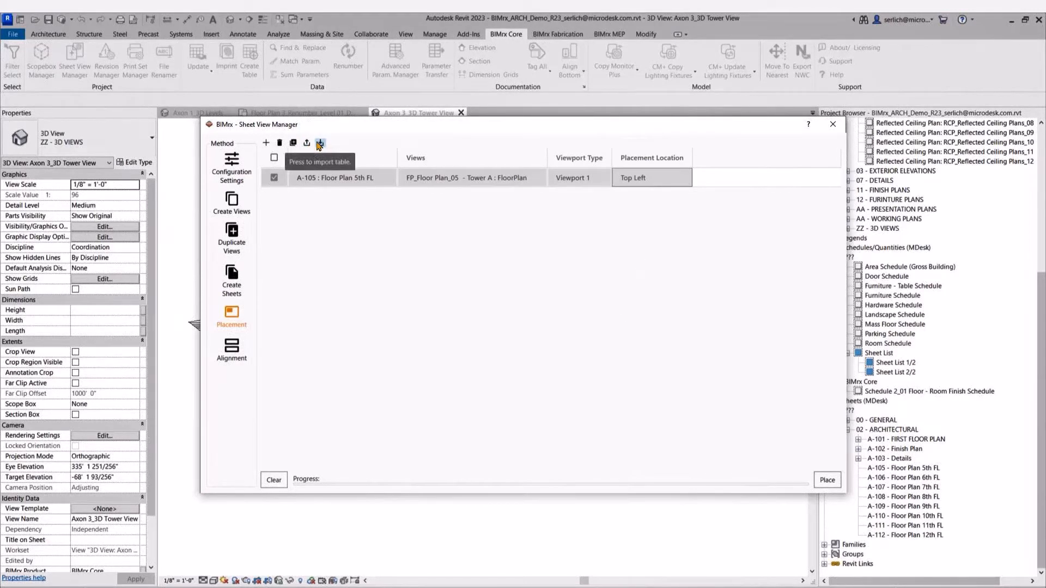
Review and close the PlaceViews_BIMrx_ARCH_Demo.xlsx workbook in Excel, and import it into the Sheet View Manager as the placement table.
left_click(318, 145)
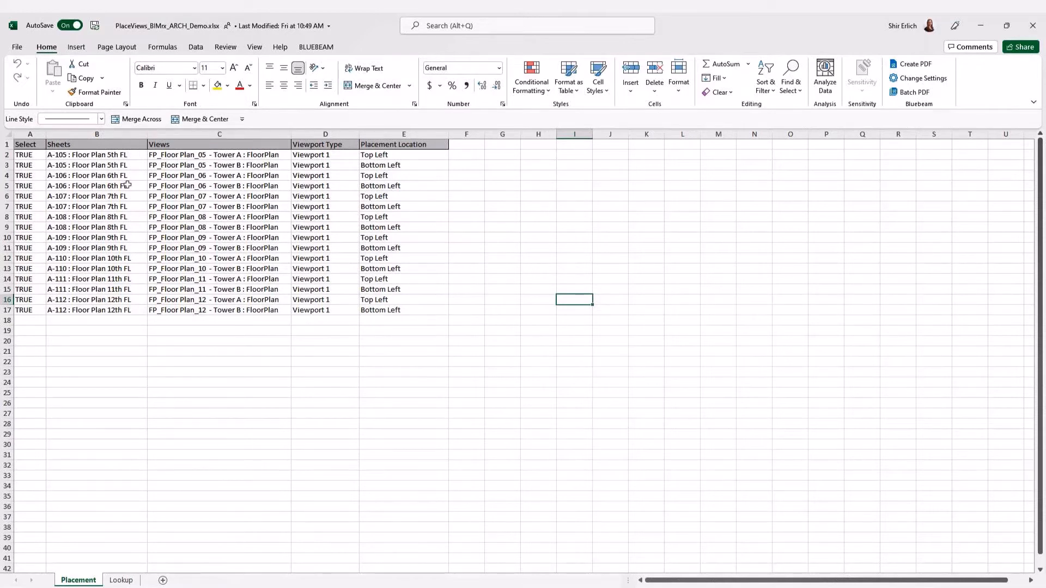
left_click(1032, 25)
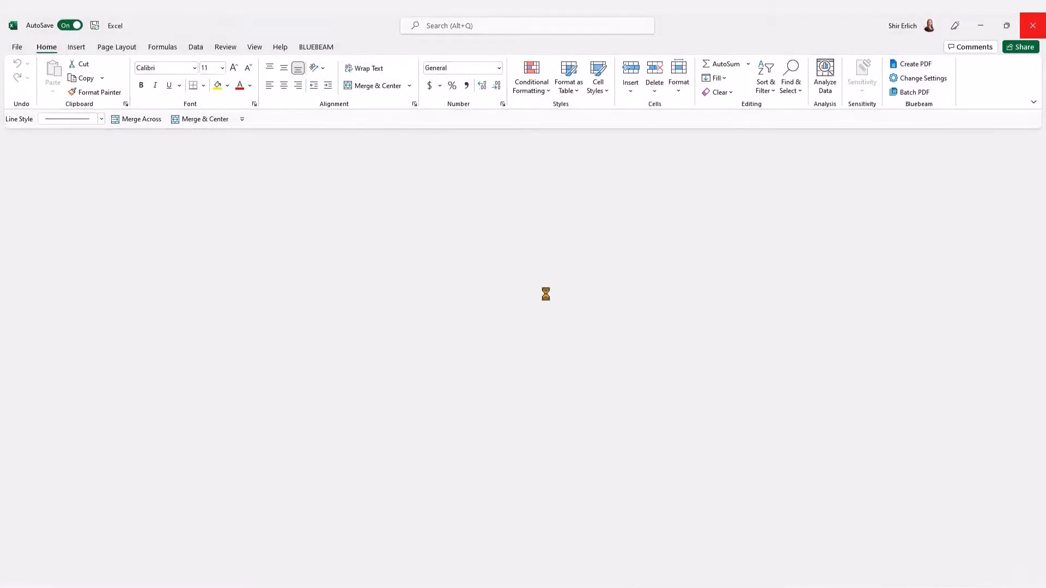
left_click(320, 143)
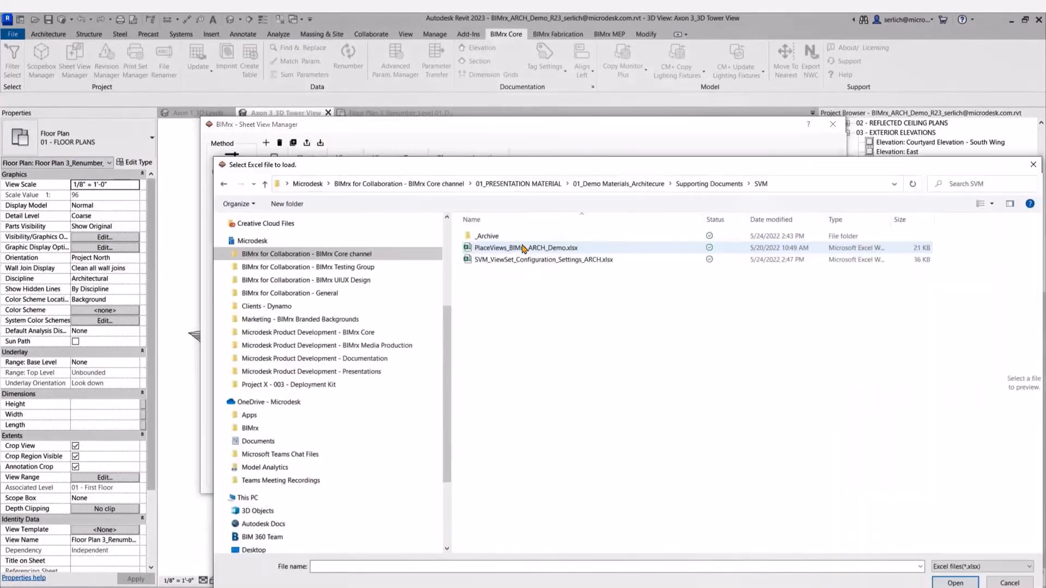
double_click(523, 249)
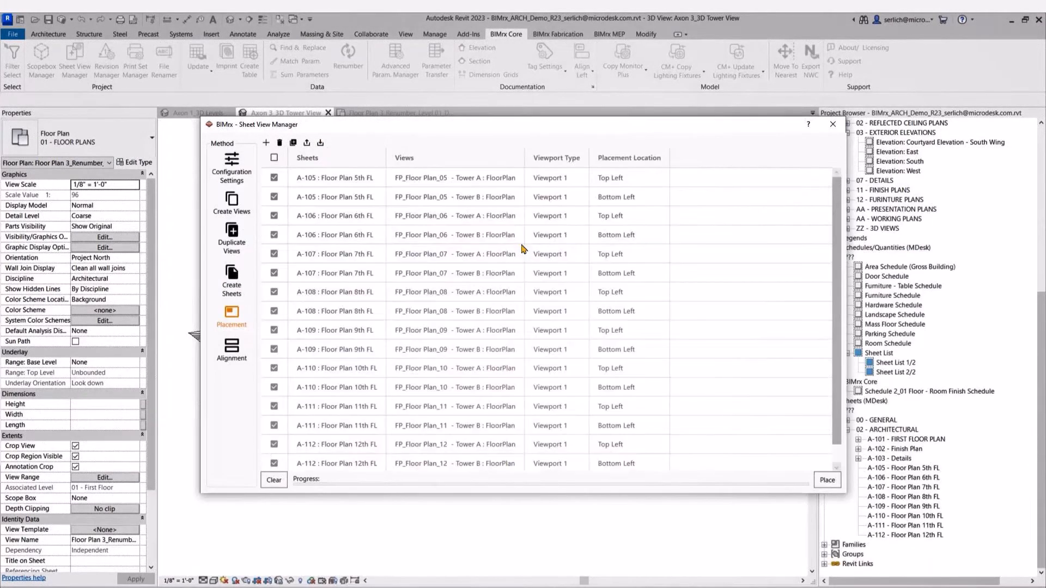
scroll(603, 214, "down", 2)
scroll(603, 214, "up", 1)
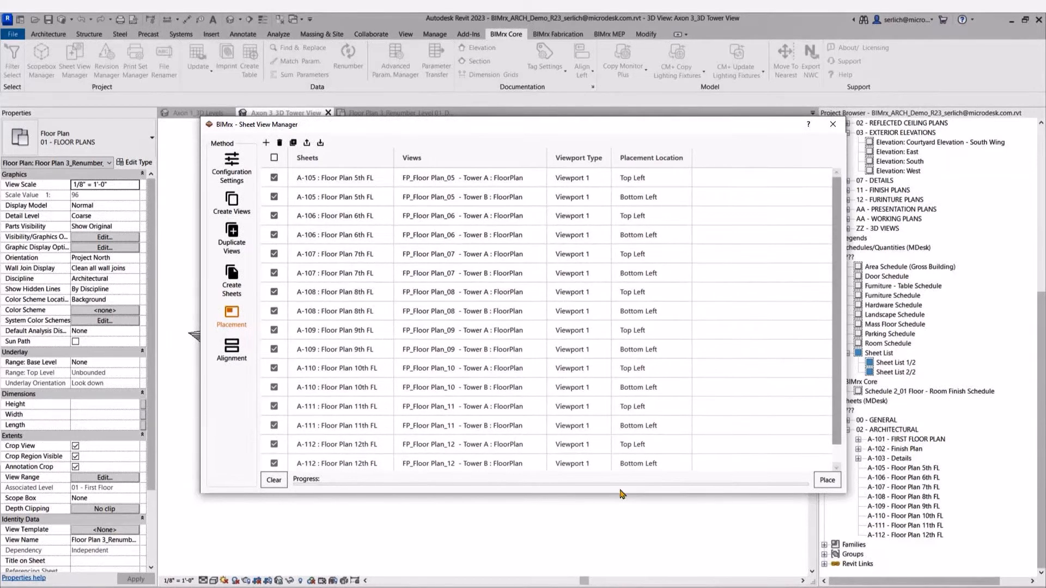
Place all listed Tower A and Tower B views on their sheets, close the manager, and open sheet A-105.
left_click_drag(767, 130, 718, 119)
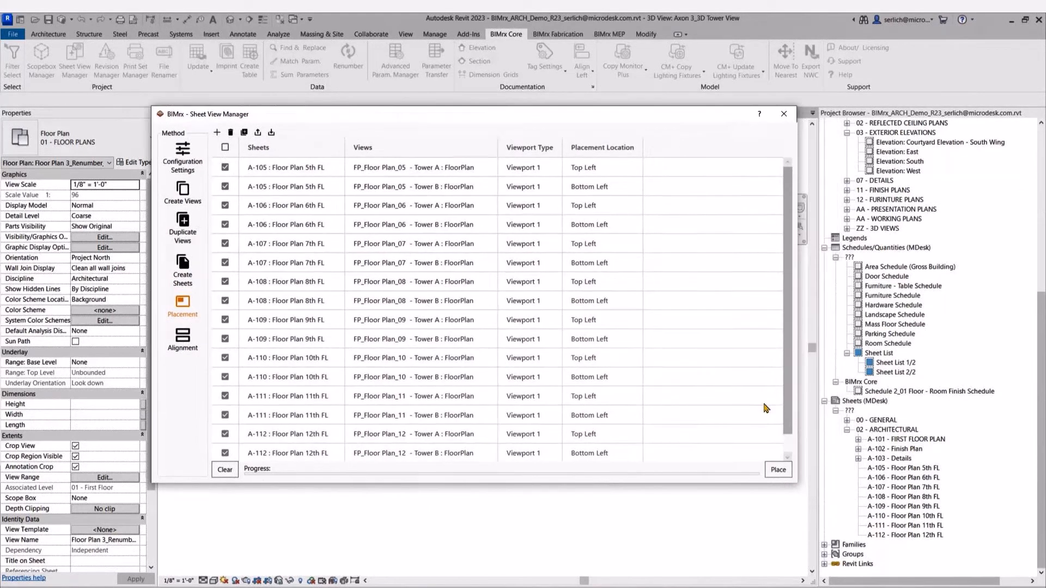
left_click(775, 471)
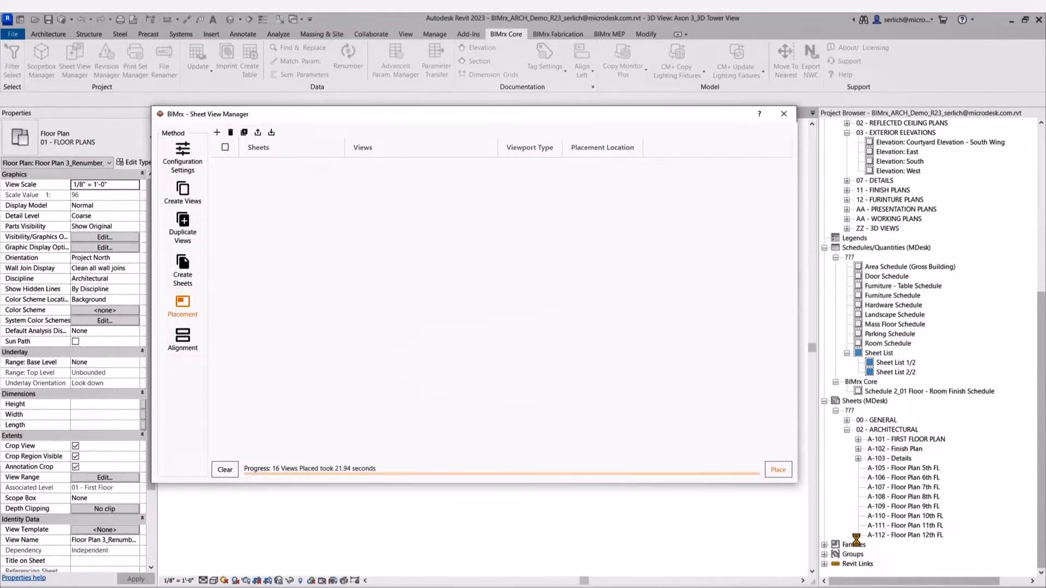
left_click(783, 114)
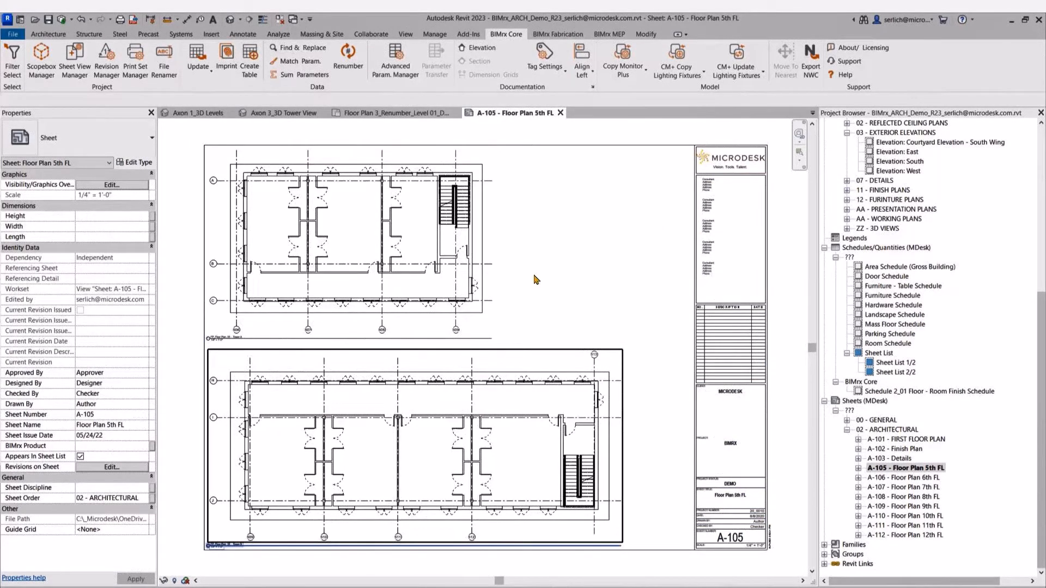
Activate the Tower A viewport on sheet A-105 and examine the Window Config and Door 1/4" configurations in Tag Settings.
double_click(446, 238)
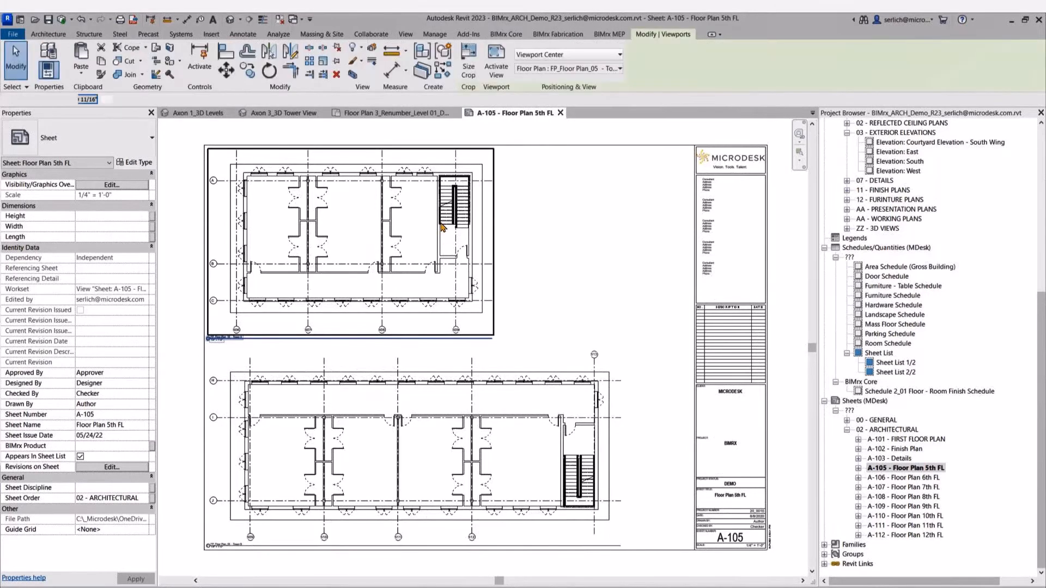
left_click(541, 52)
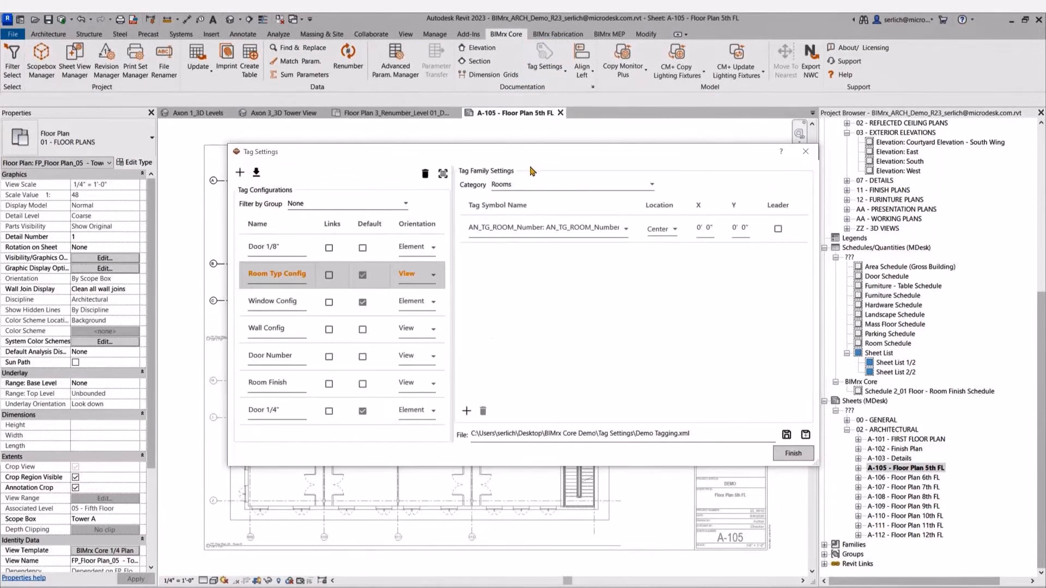
left_click_drag(529, 154, 512, 127)
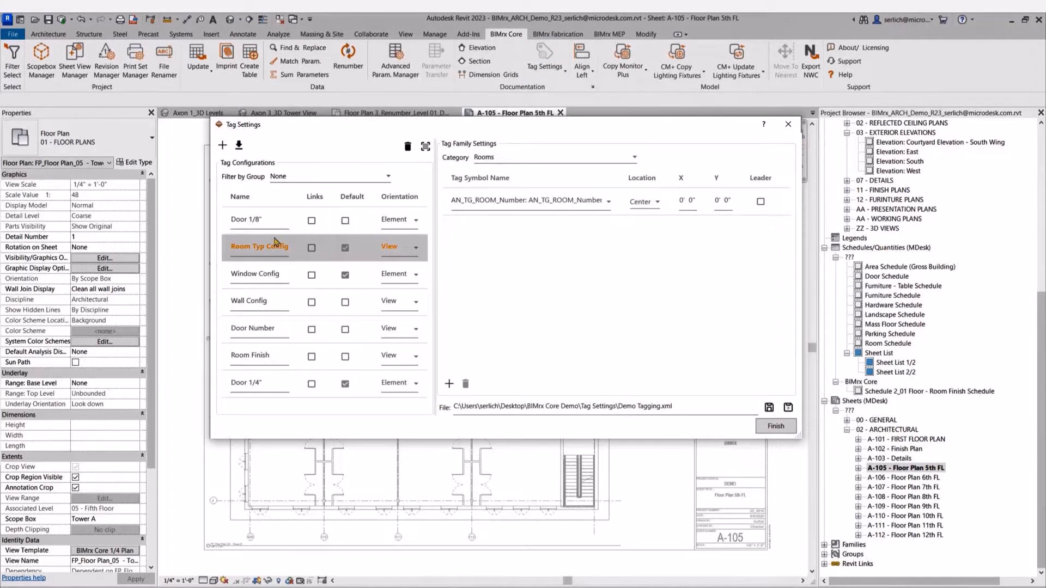
left_click(279, 273)
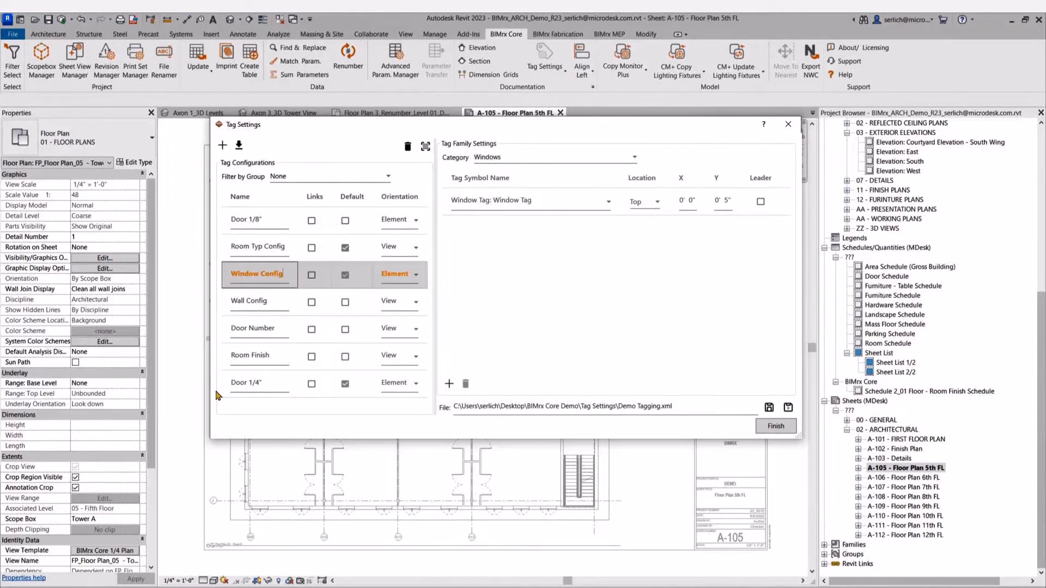
left_click(259, 383)
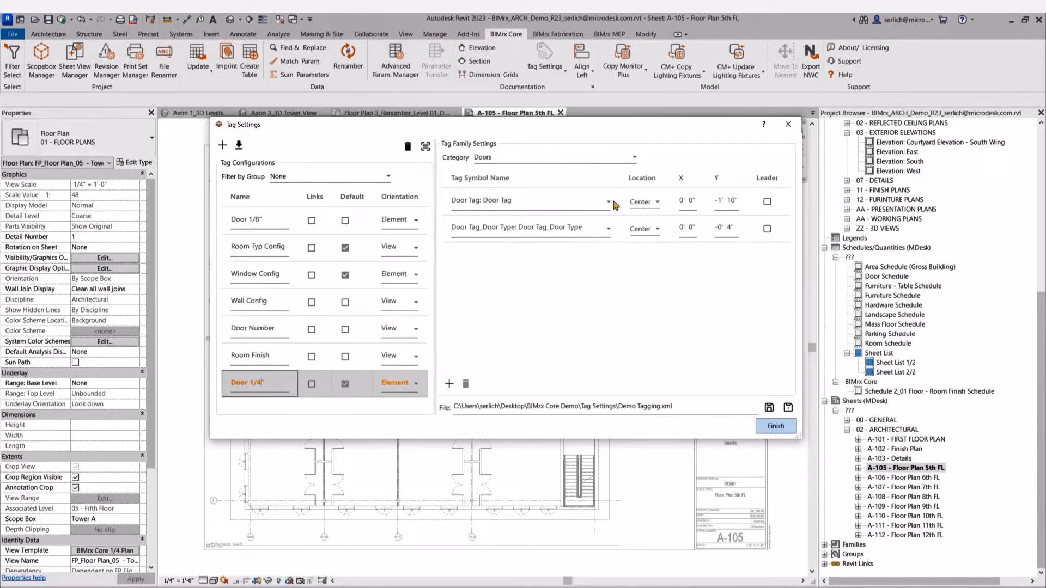
Tag the corridor door beside grids B and S08 with the Door 1/4" configuration, and finish the tag settings.
left_click_drag(558, 126, 781, 86)
middle_click_drag(338, 199, 284, 249)
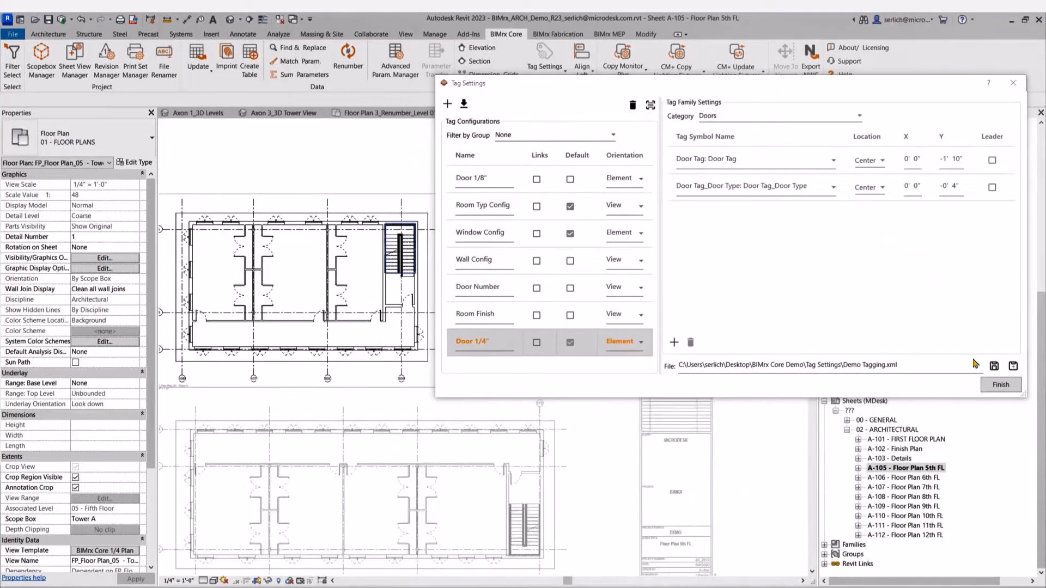
scroll(303, 322, "up", 3)
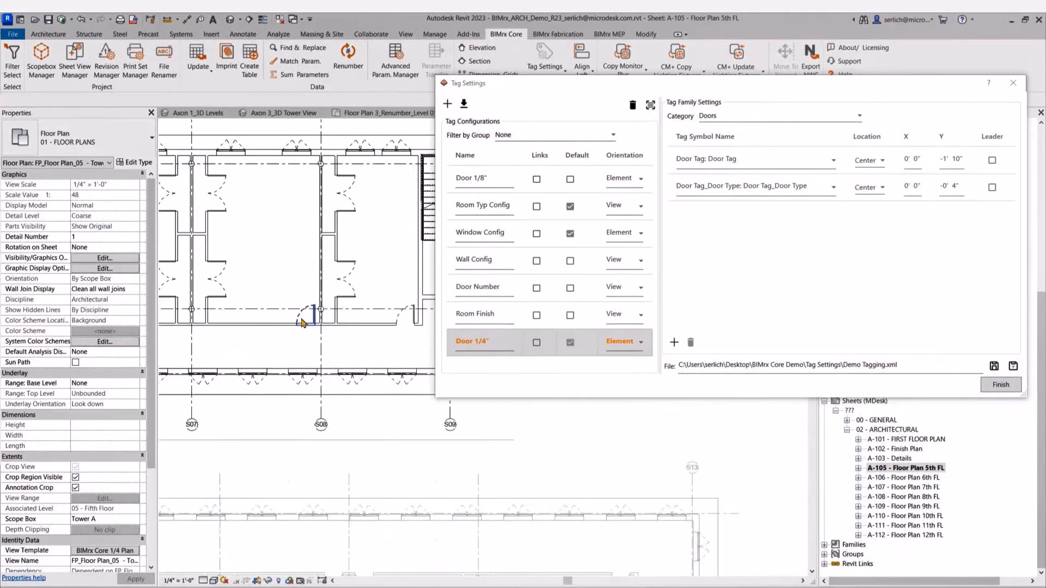
scroll(303, 323, "up", 3)
left_click(302, 323)
key("t")
key("g")
scroll(304, 360, "down", 1)
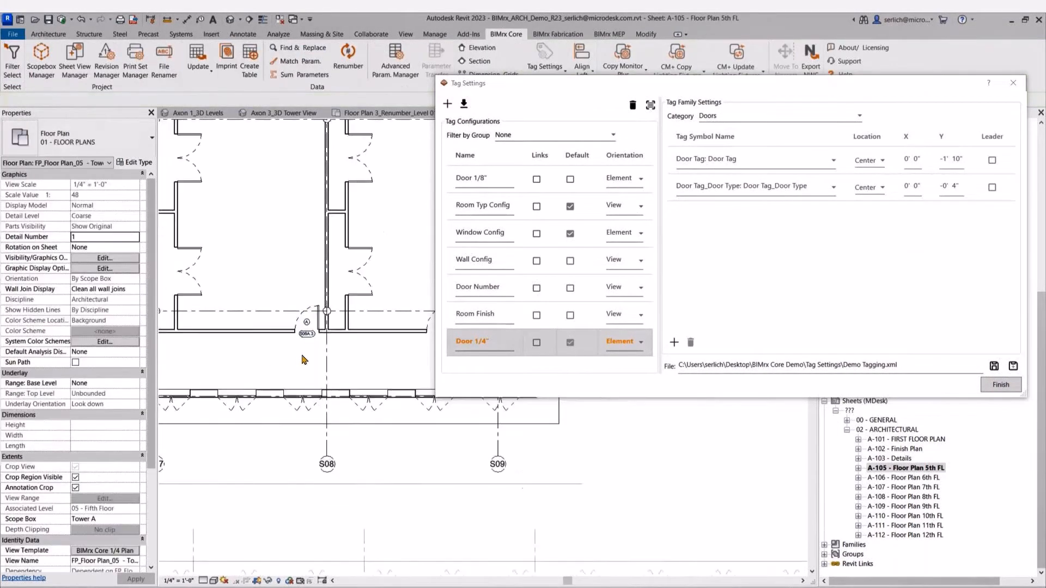
scroll(303, 359, "down", 1)
left_click(1001, 384)
Tag all rooms, doors and windows of the Tower A plan at once with Tag Select.
left_click(565, 72)
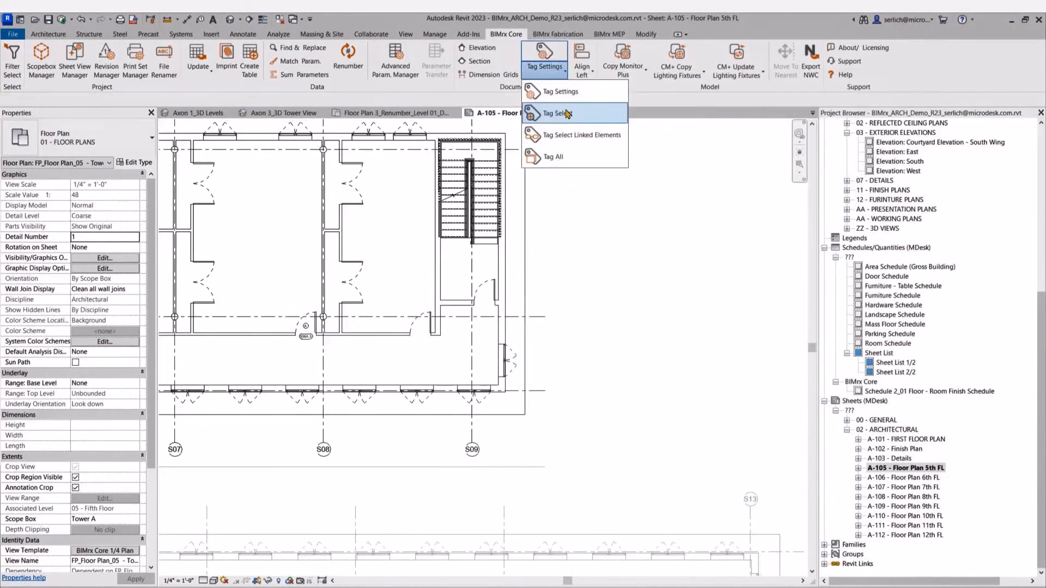
left_click(567, 117)
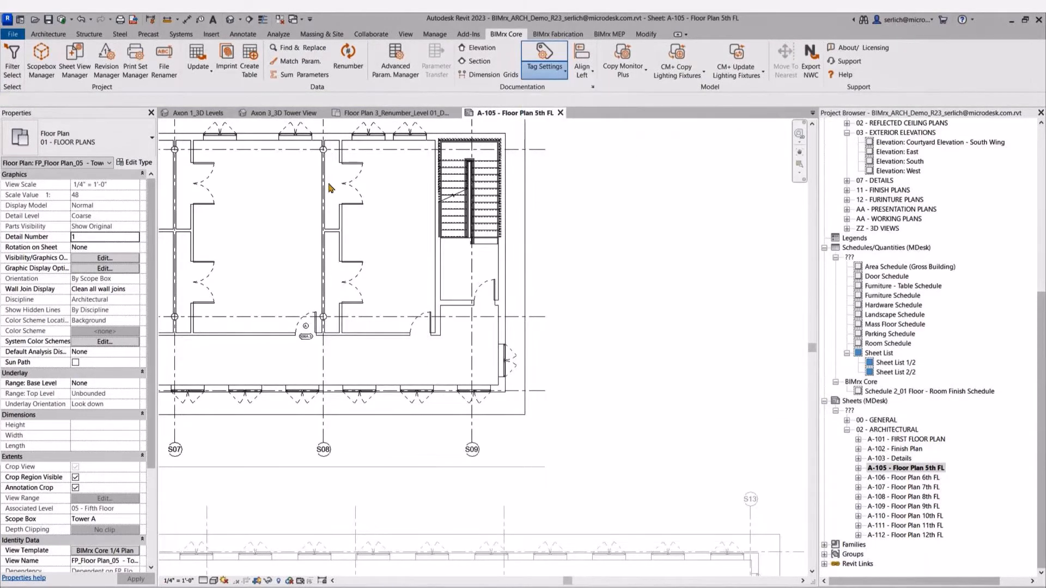
middle_click_drag(362, 196, 549, 249)
scroll(548, 249, "down", 2)
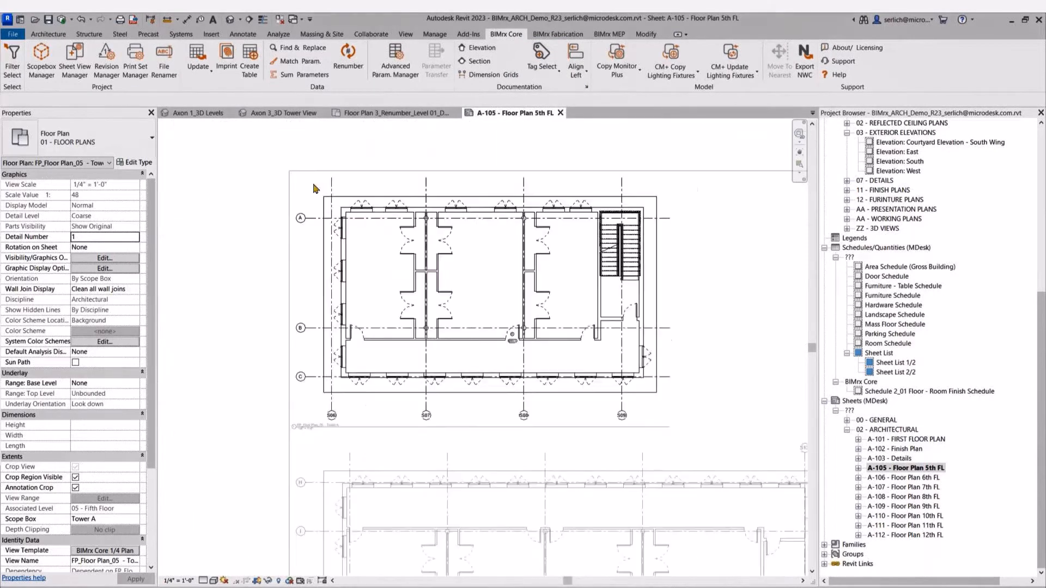
left_click_drag(314, 184, 708, 405)
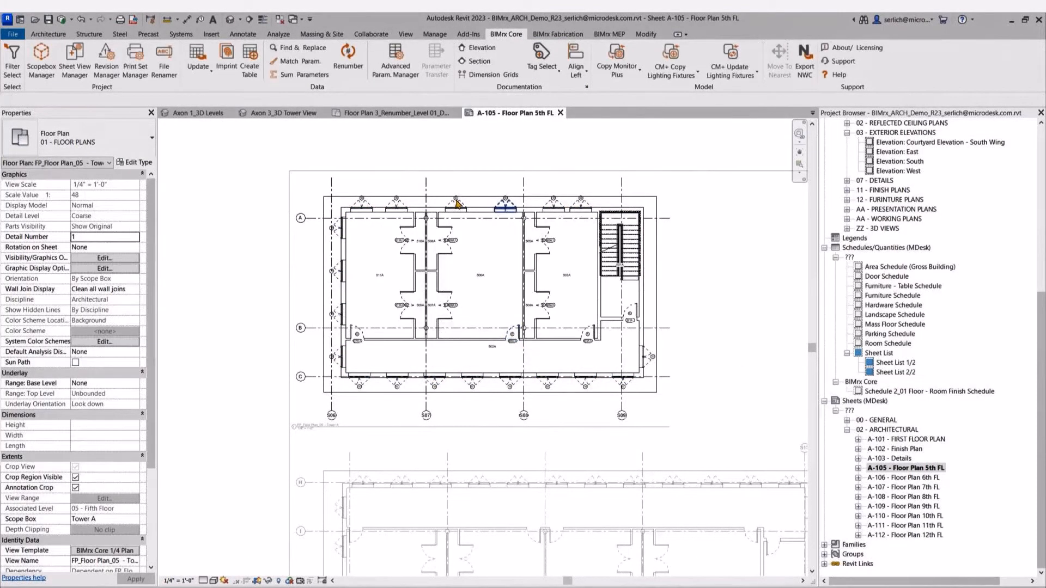
scroll(560, 360, "up", 3)
middle_click_drag(557, 276, 569, 299)
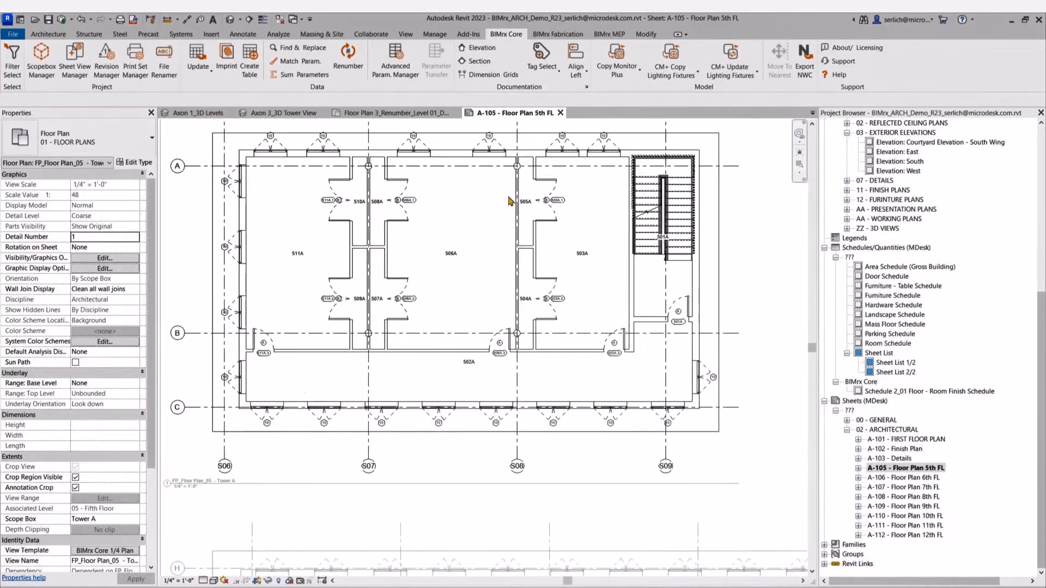
left_click(547, 80)
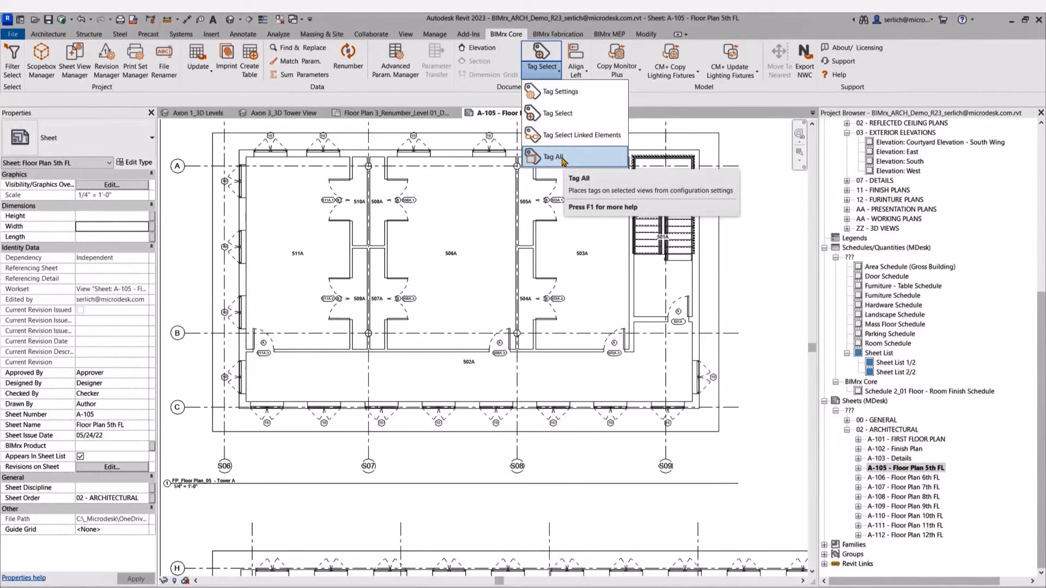
left_click(735, 140)
Examine which configurations belong to the Finish Plan group in the tag configuration groups, and close the groups dialog.
left_click(541, 69)
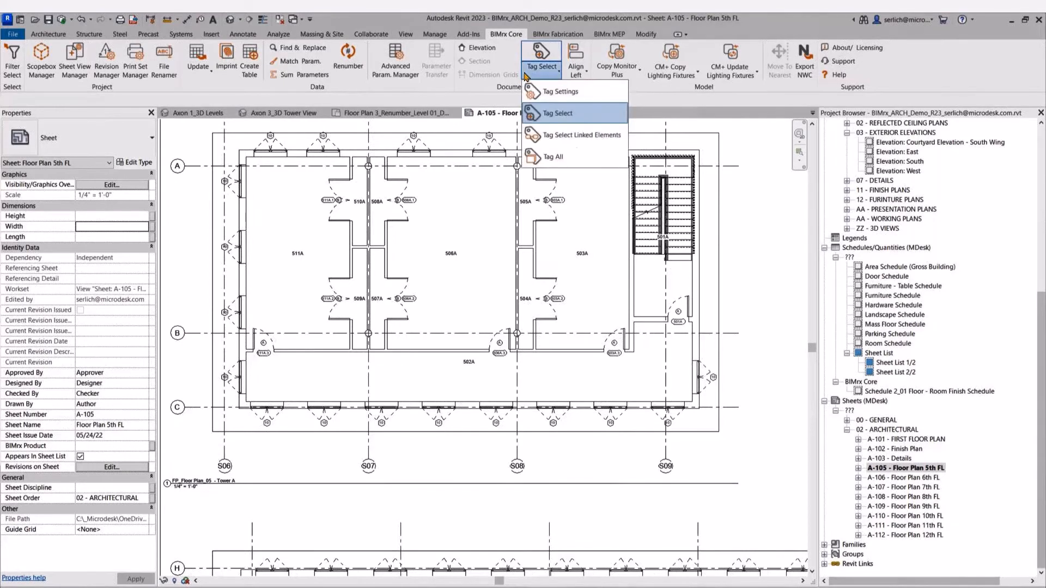
left_click(534, 89)
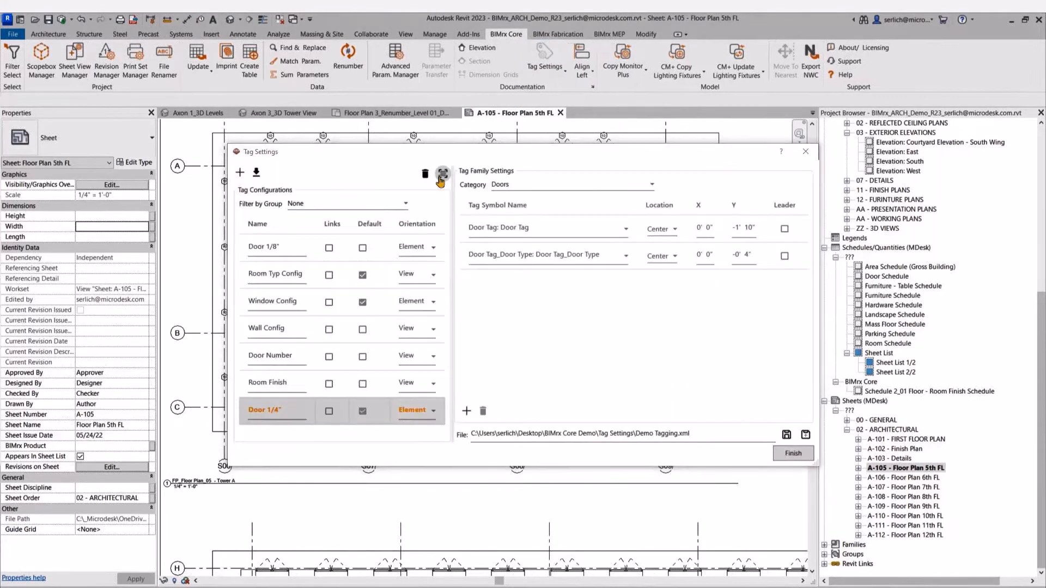
left_click(441, 175)
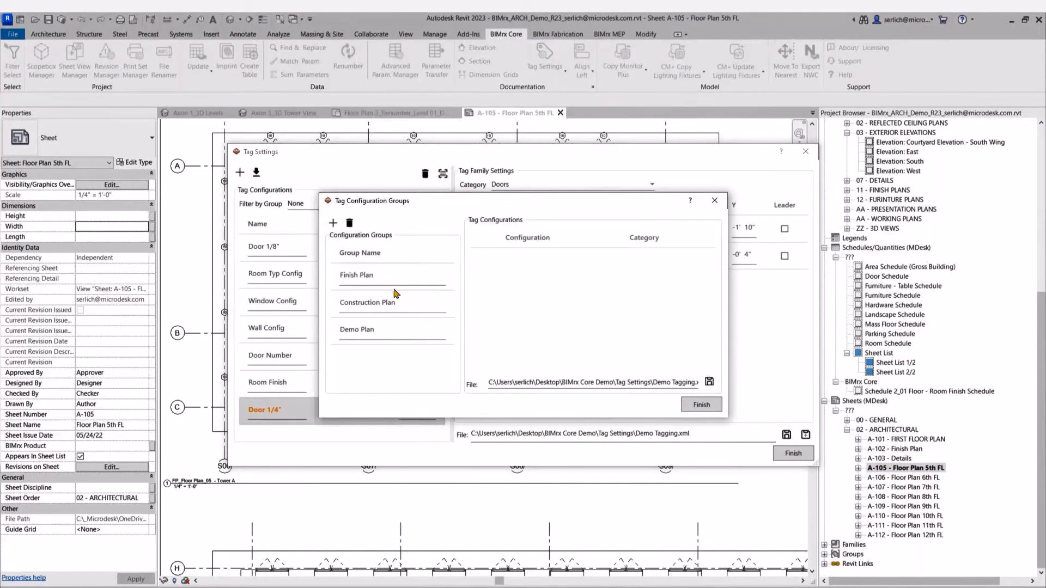
left_click(403, 276)
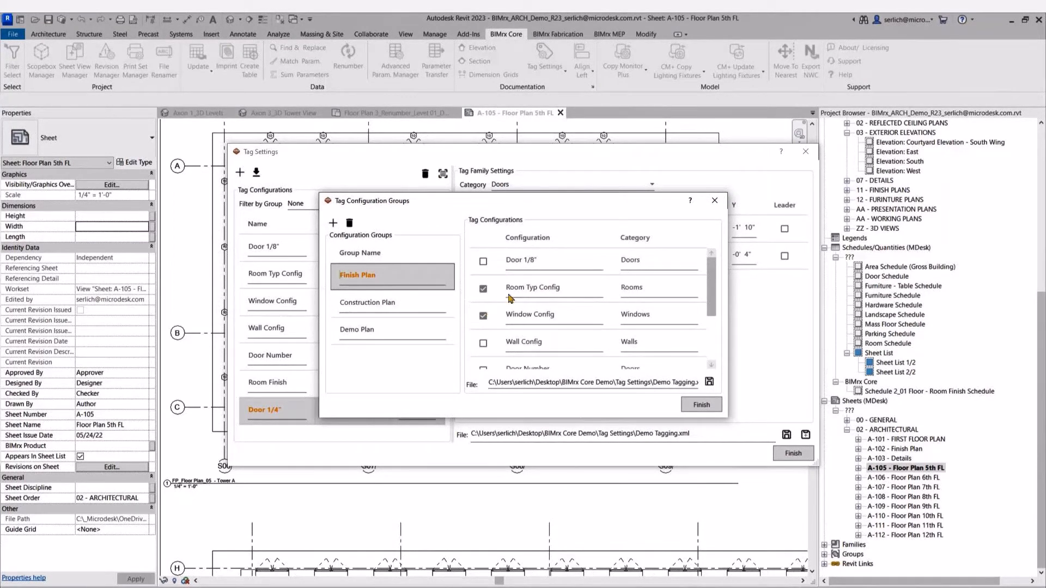
scroll(523, 301, "down", 3)
scroll(532, 302, "up", 3)
left_click(714, 200)
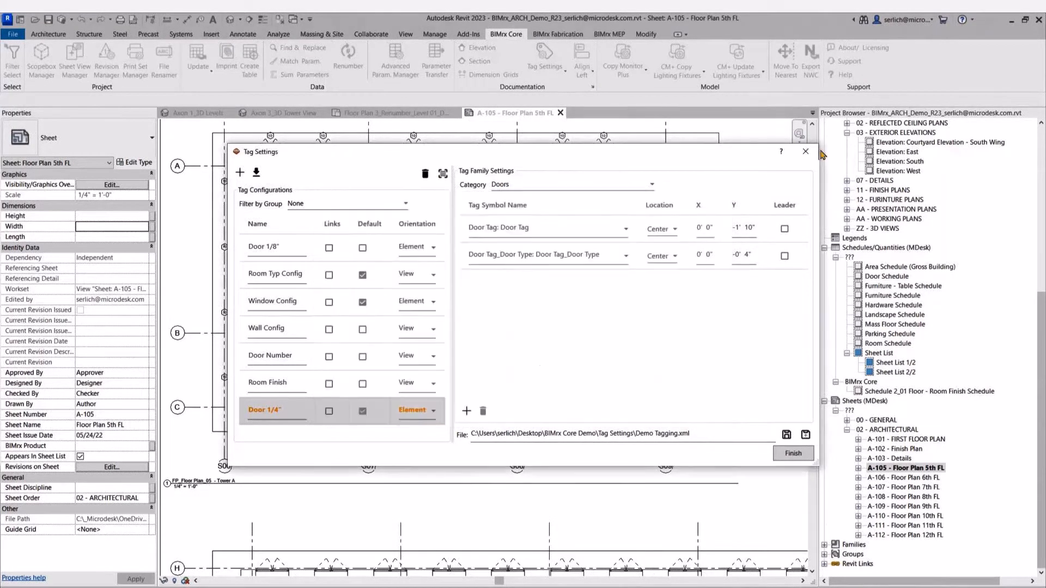
Close the tag settings and start Tag All with the Finish Plan configuration group.
left_click(806, 152)
left_click(545, 73)
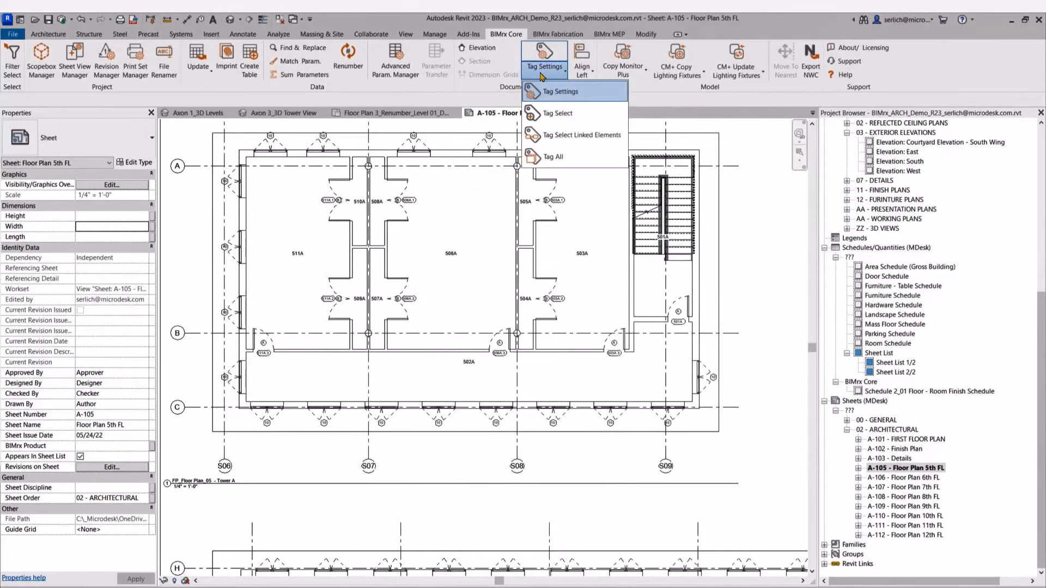
left_click(568, 158)
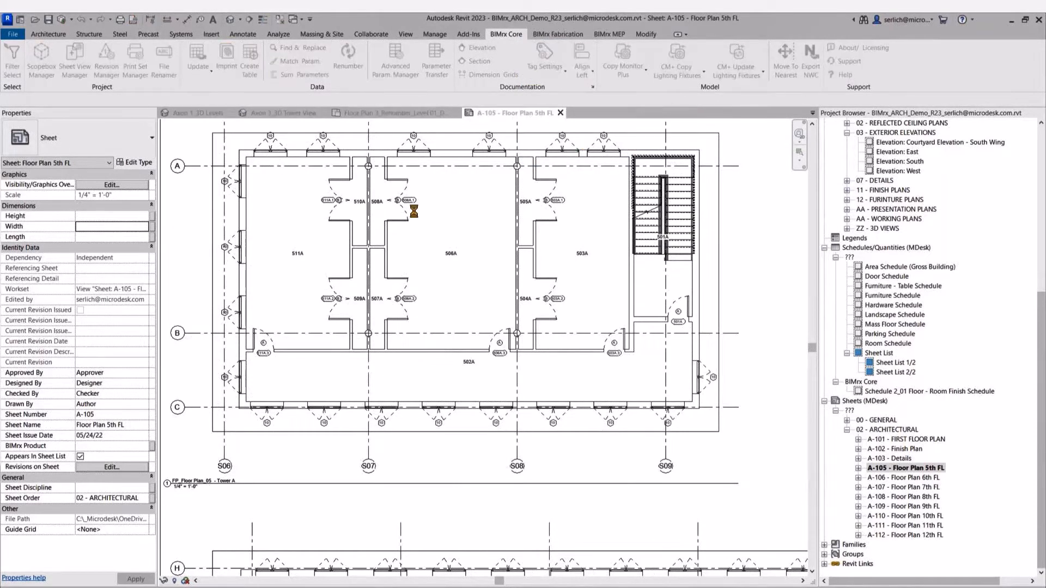
left_click(495, 213)
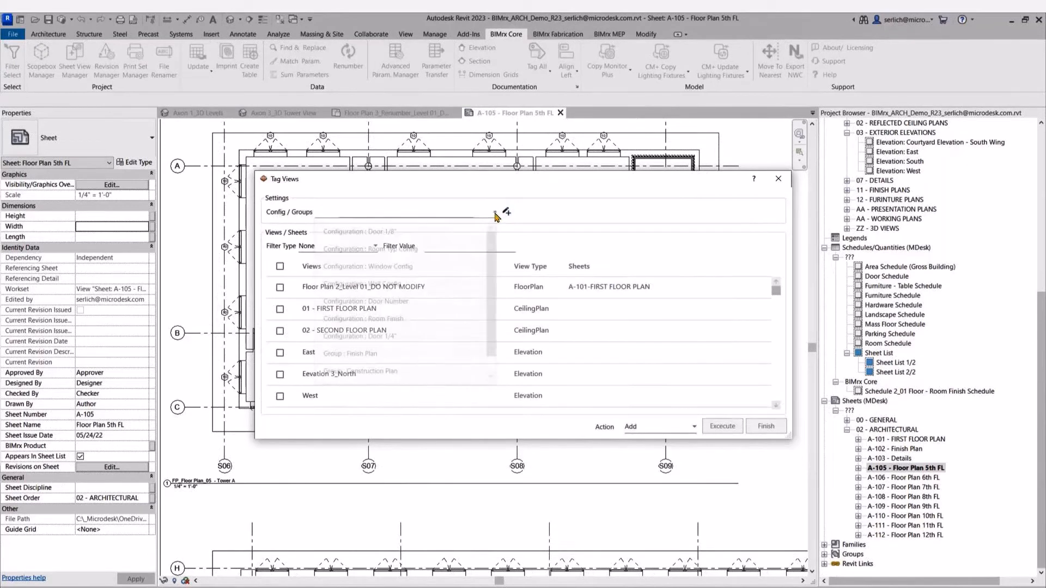
left_click(439, 354)
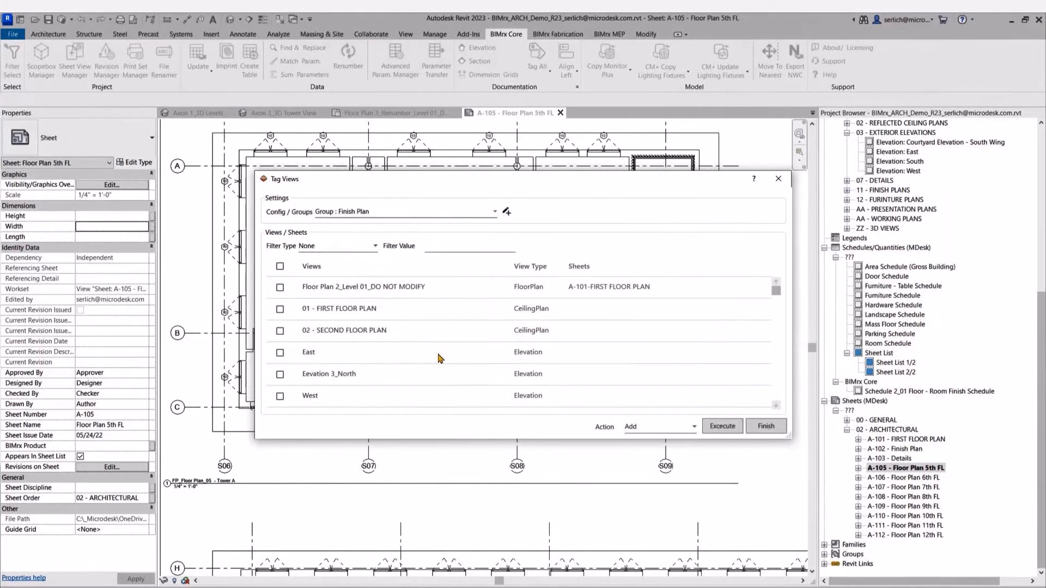
Filter the list of views to tag by view name with the value Tower.
left_click(345, 247)
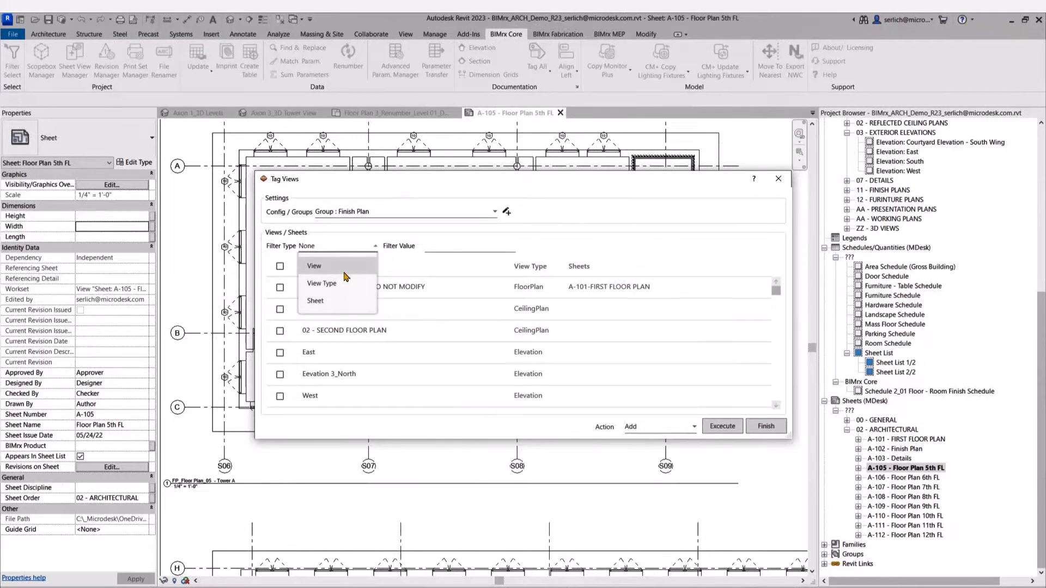
left_click(343, 268)
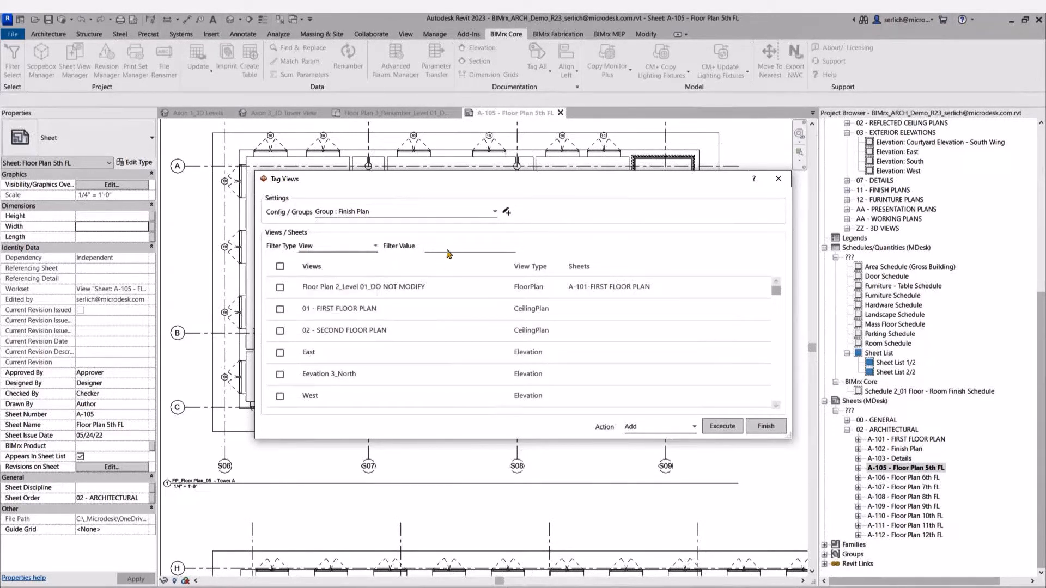
type("t")
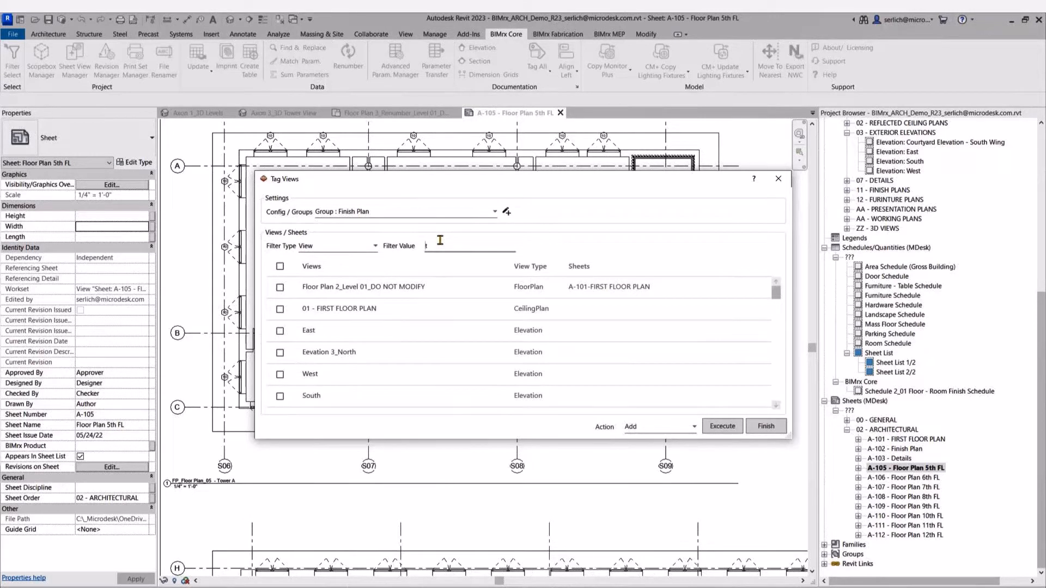
key("BackSpace")
type("Tower")
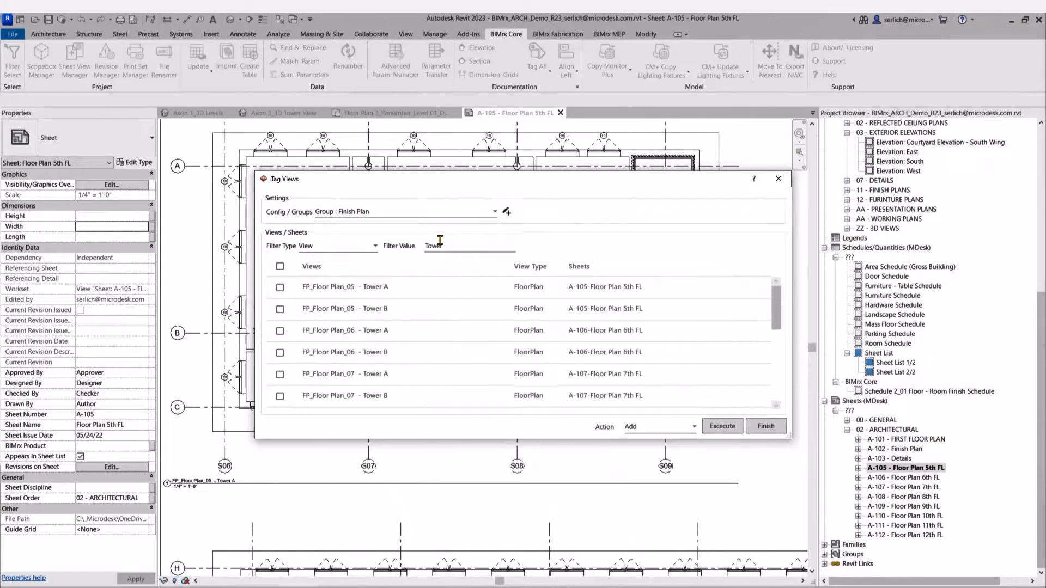
Add tags to all the filtered Tower A and Tower B floor plan views, and finish the batch tagging.
scroll(385, 309, "up", 2)
left_click(280, 266)
scroll(517, 344, "up", 2)
scroll(516, 346, "up", 3)
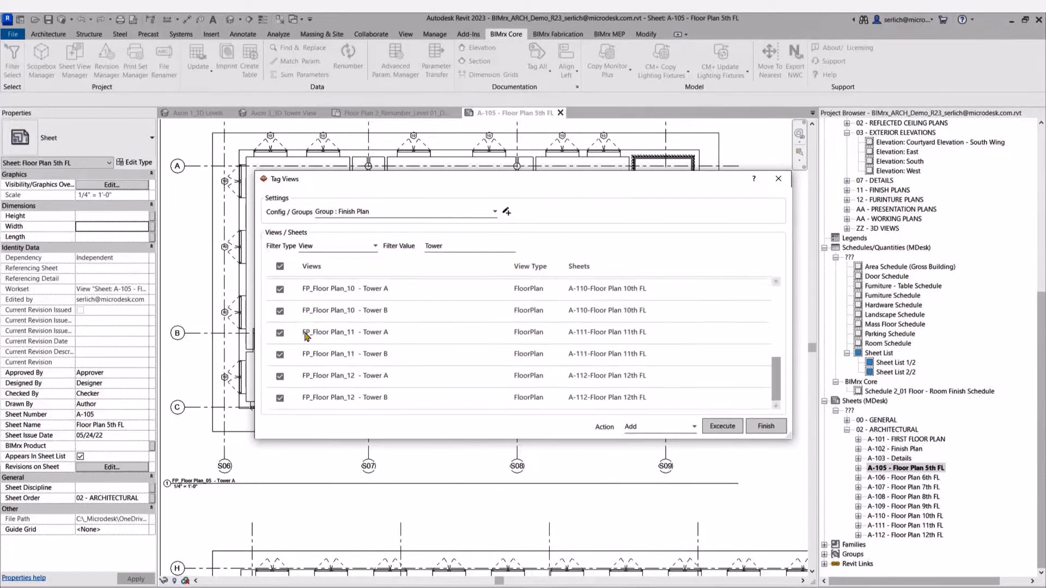
left_click(713, 427)
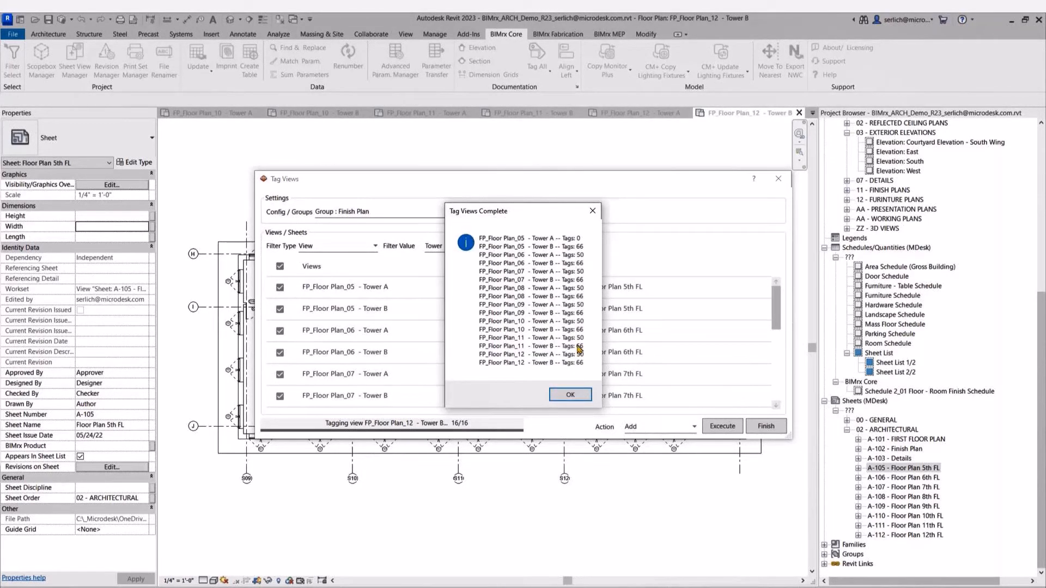
left_click(568, 394)
left_click(766, 425)
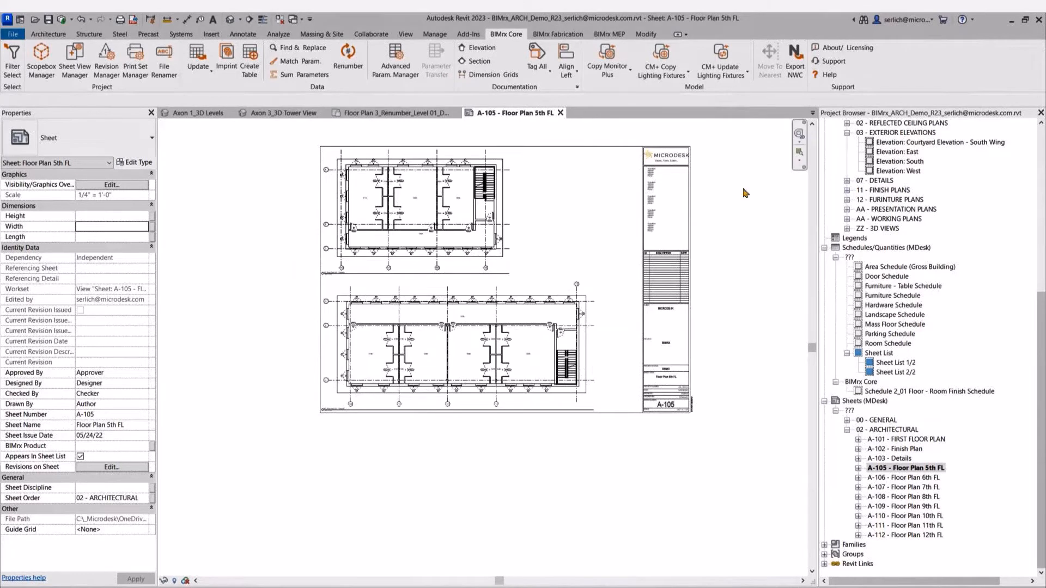
Examine the tagged plans on sheet A-105 and open sheet A-106 - Floor Plan 6th FL.
scroll(640, 185, "up", 3)
left_click(908, 471)
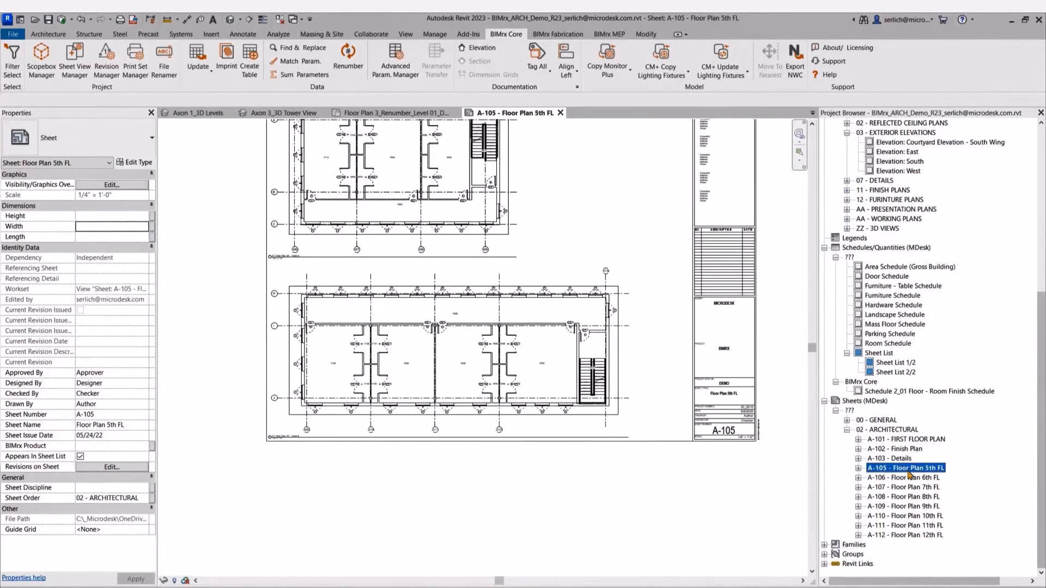
double_click(907, 477)
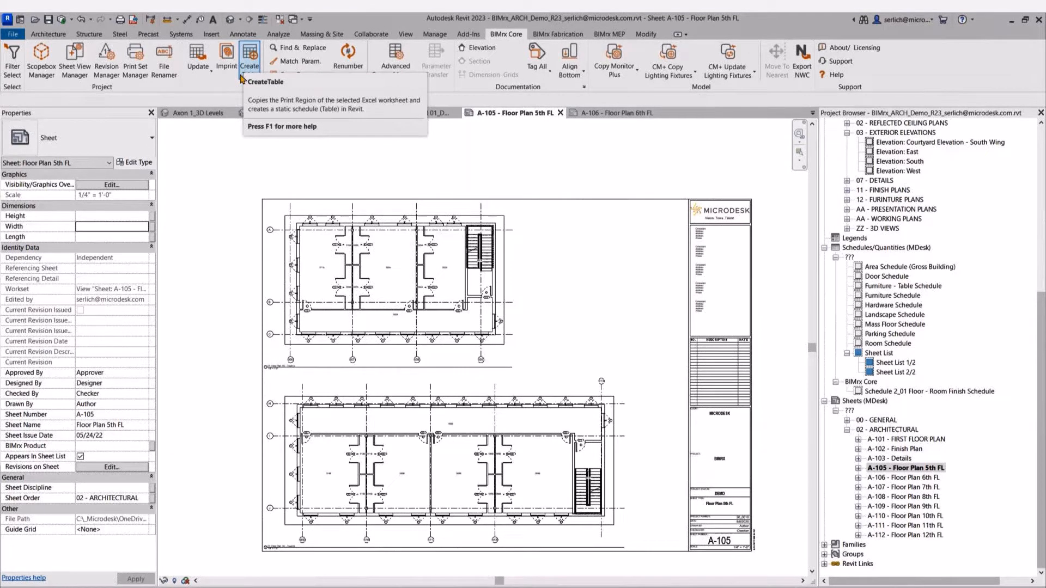
Switch to Finish Schedule.xlsx in Excel, set the whole Finish Legend table (A1:B33) as the print area, and close the workbook.
left_click(242, 77)
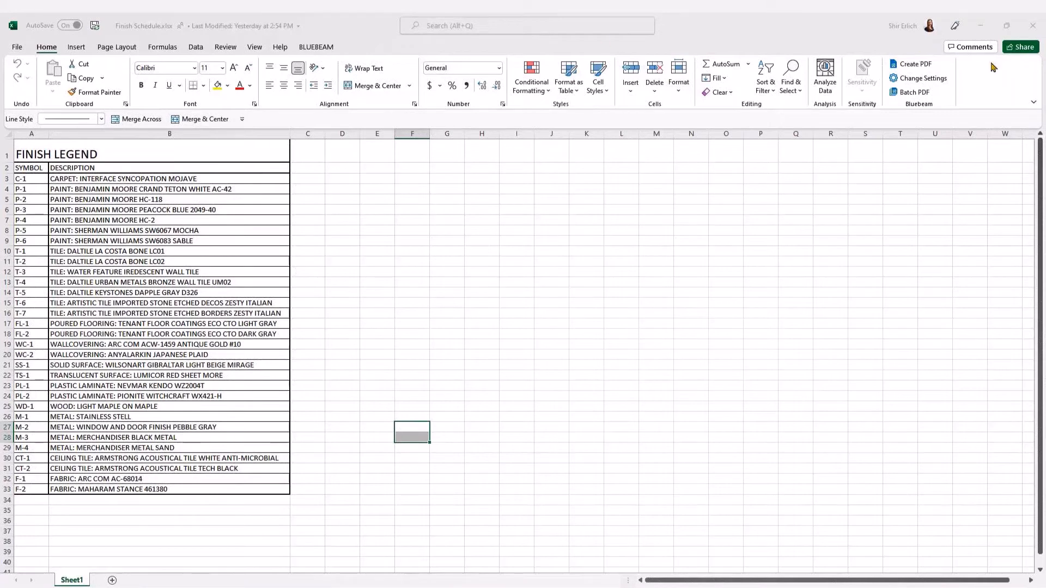
left_click(113, 54)
left_click(116, 48)
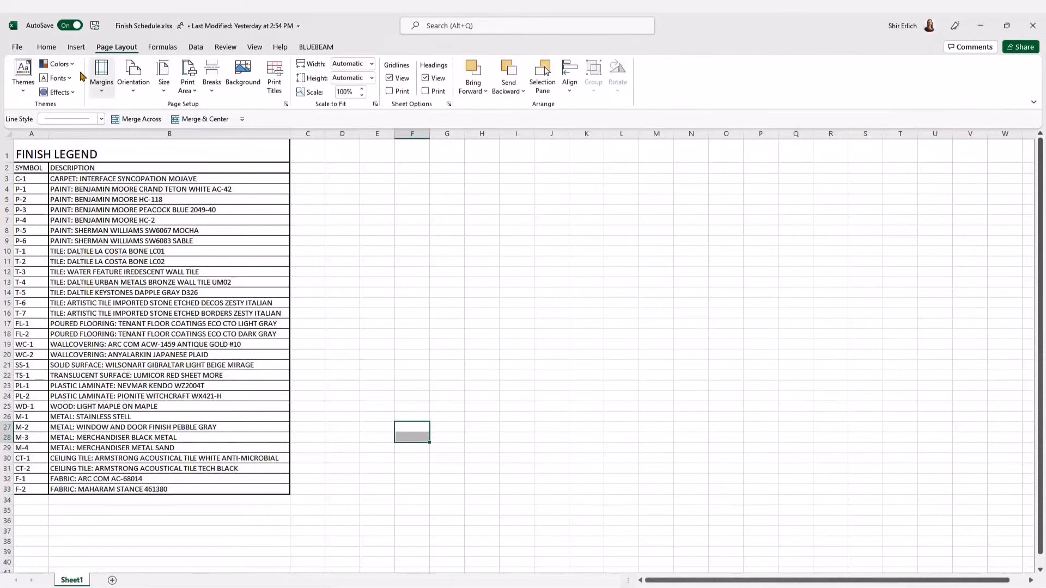
left_click_drag(18, 150, 262, 488)
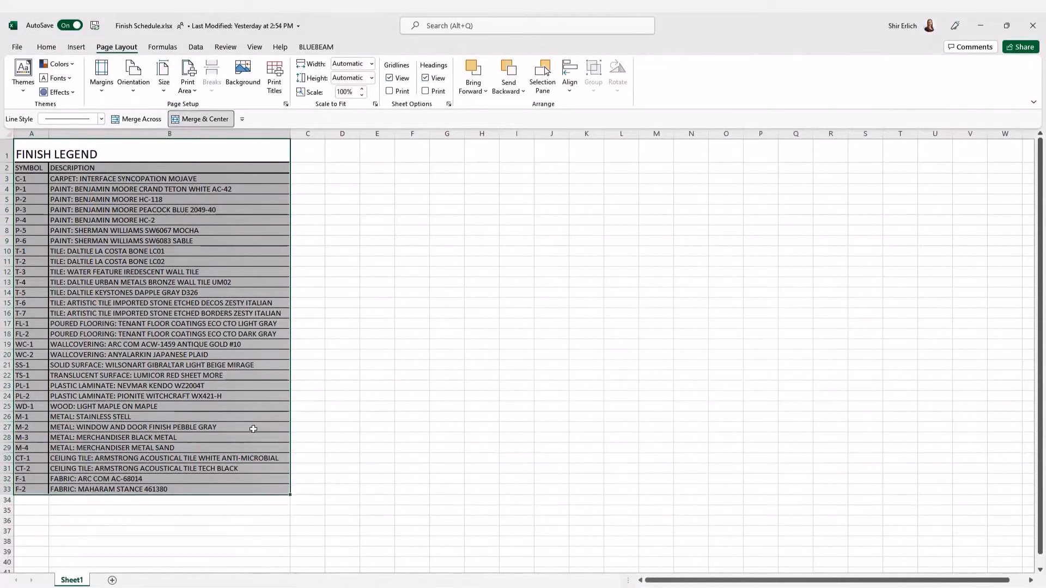
left_click(188, 84)
left_click(207, 106)
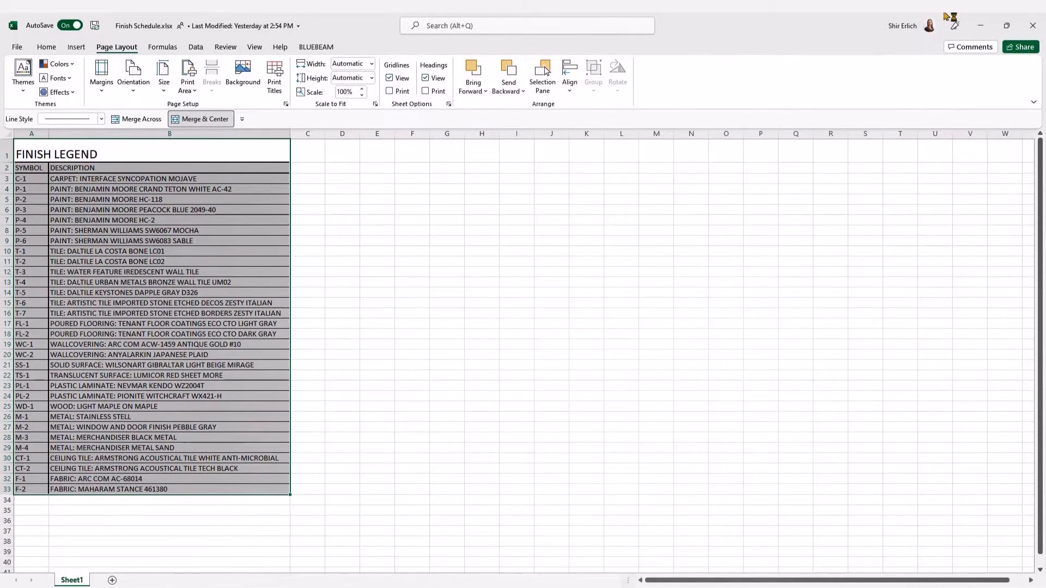
left_click(1034, 24)
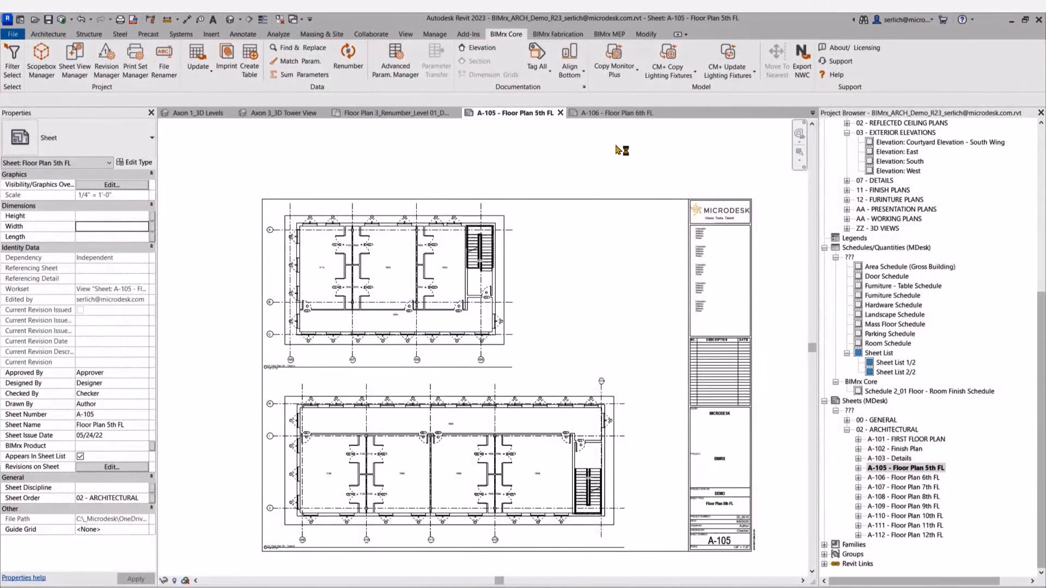
Start a new Excel-based table as a Revit drafting view, using the workbook in the Create table folder.
left_click(250, 69)
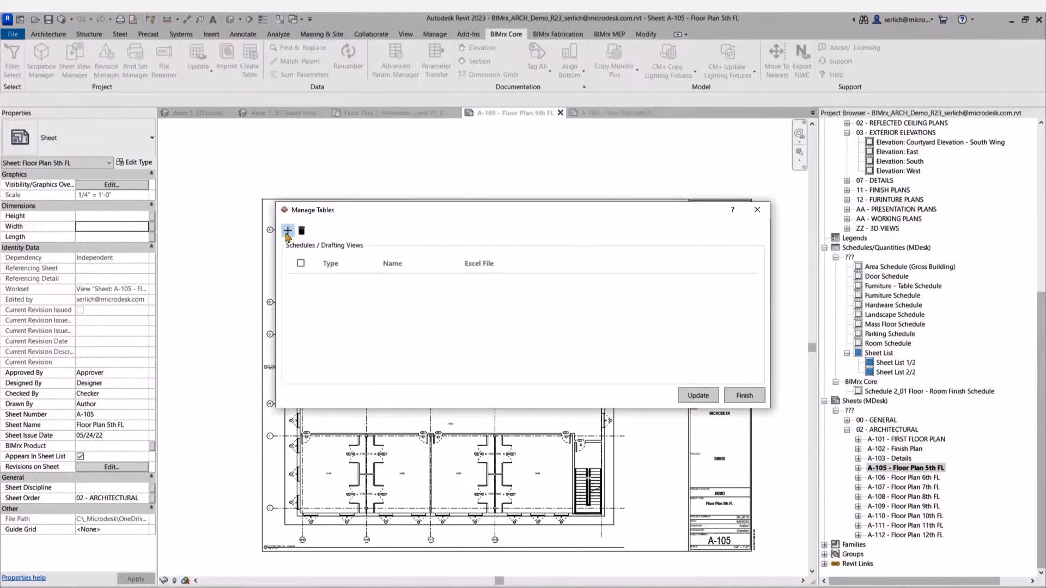
left_click(287, 231)
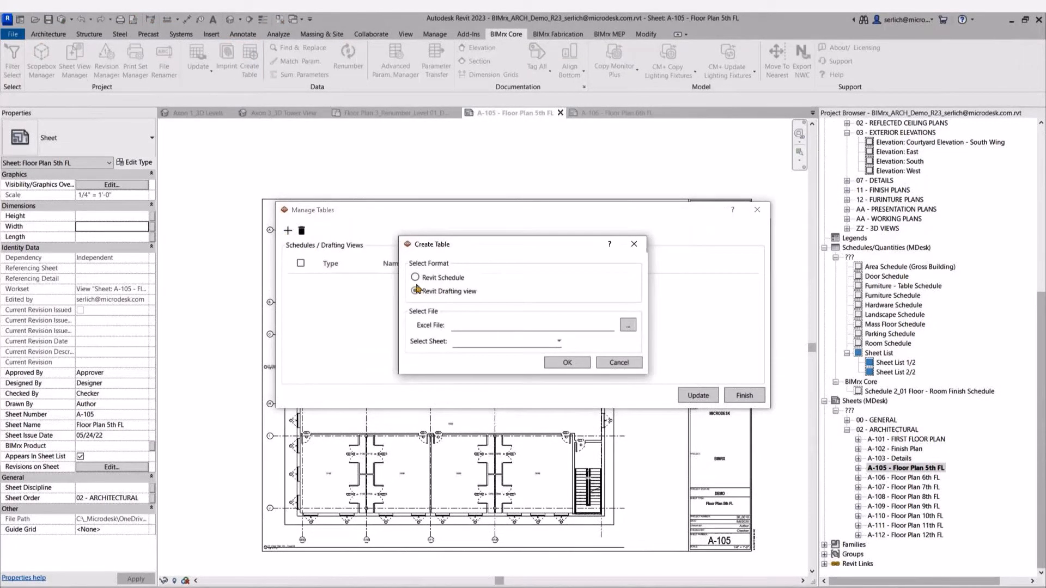
key("ctrl")
key("ctrl")
left_click(626, 327)
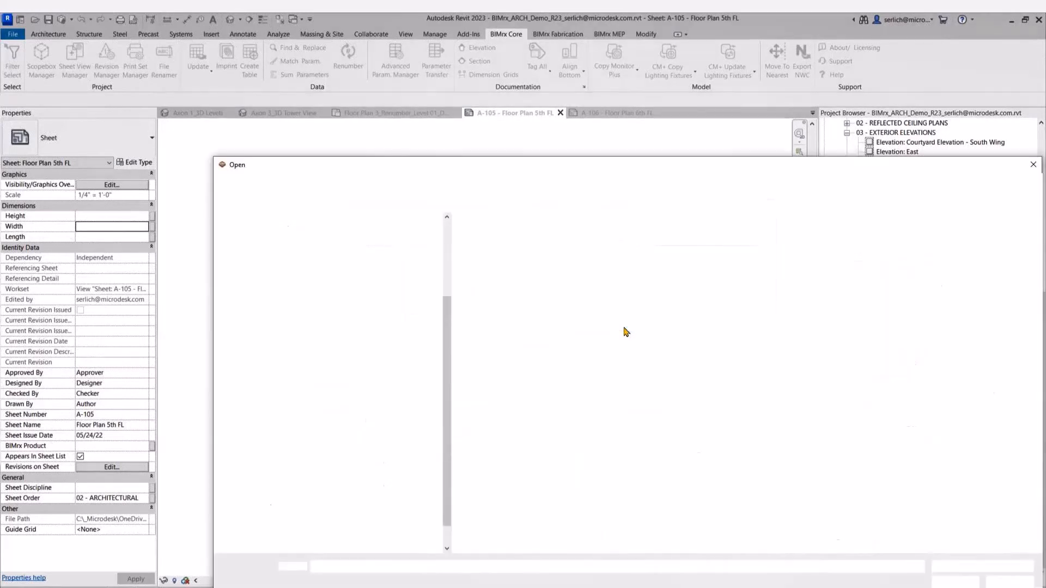
left_click(690, 183)
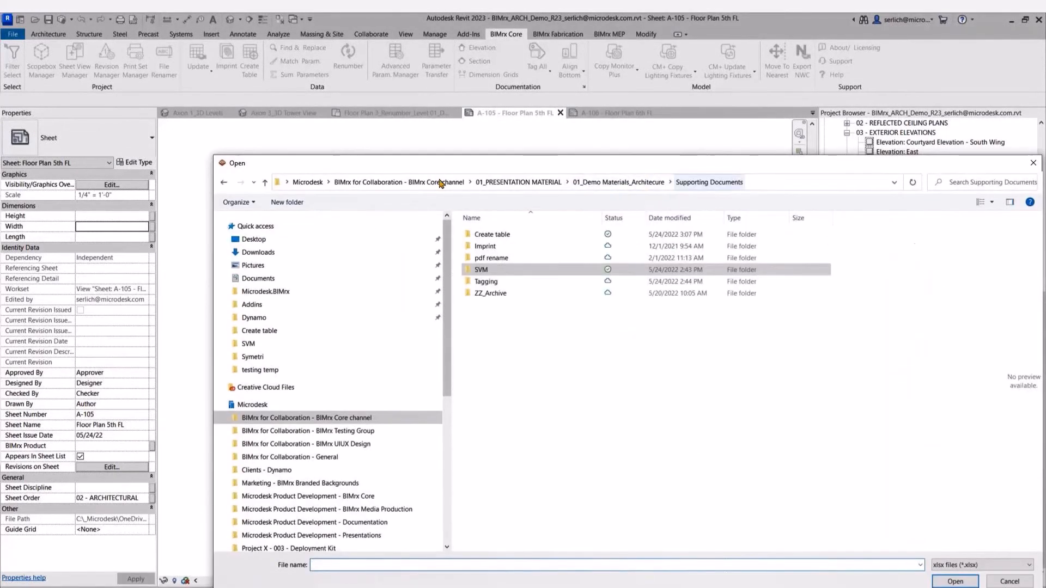
double_click(505, 235)
double_click(505, 239)
Create the drafting view table from worksheet Sheet1, and check its entry in the table manager.
left_click(479, 342)
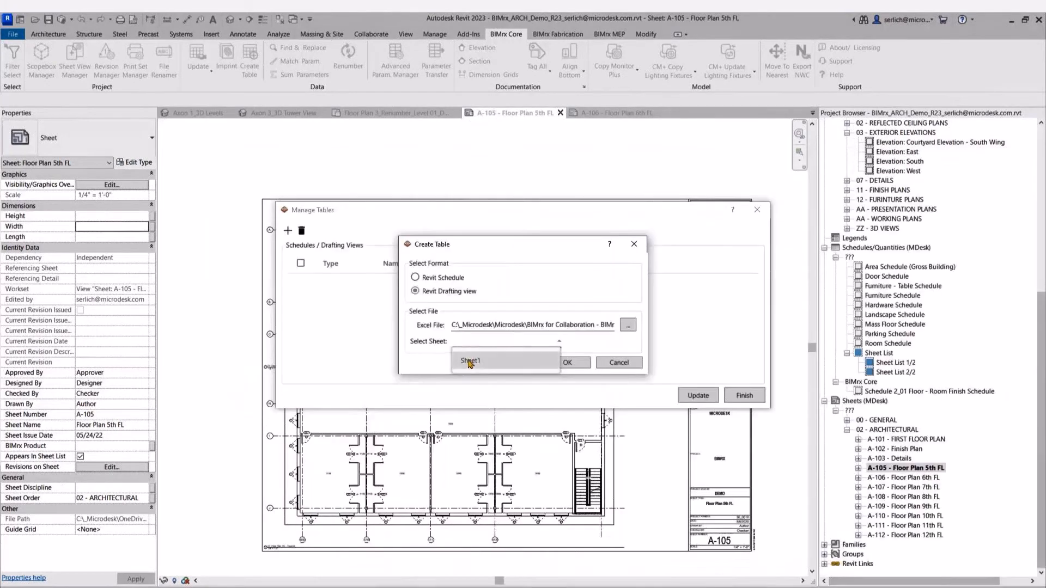
left_click(469, 361)
left_click(564, 365)
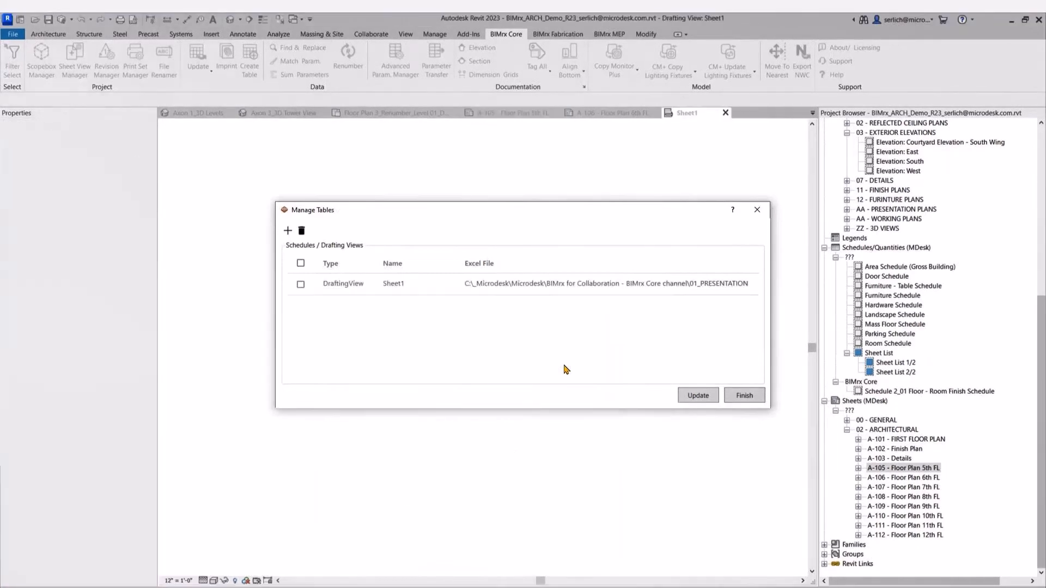
left_click(744, 395)
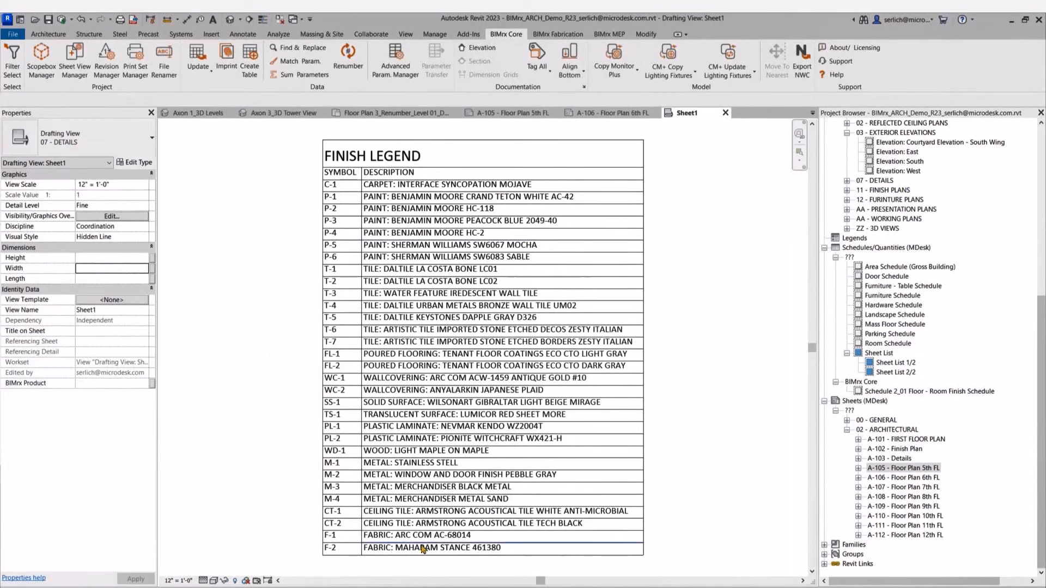
left_click(249, 63)
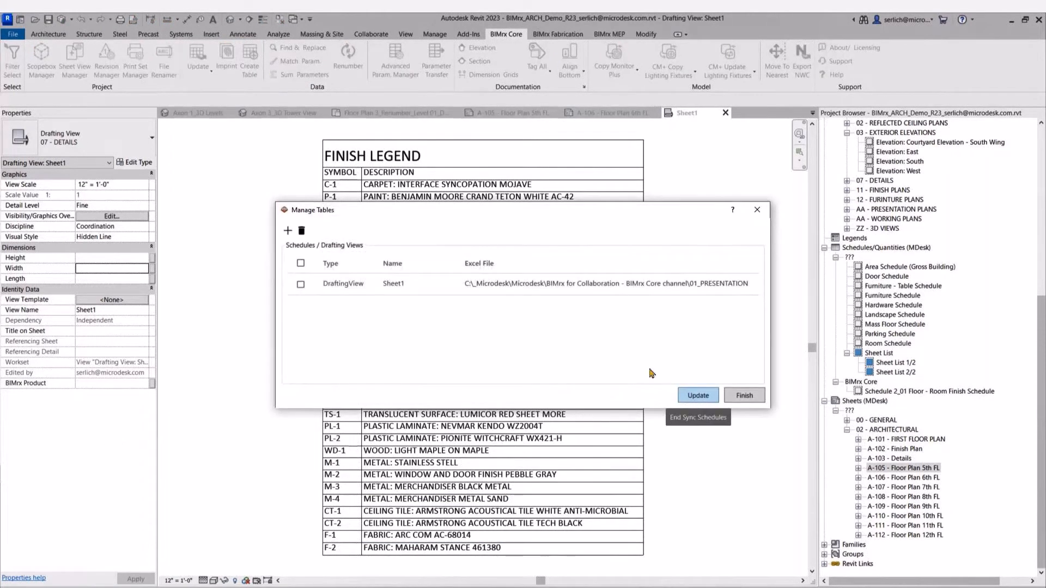
left_click(757, 210)
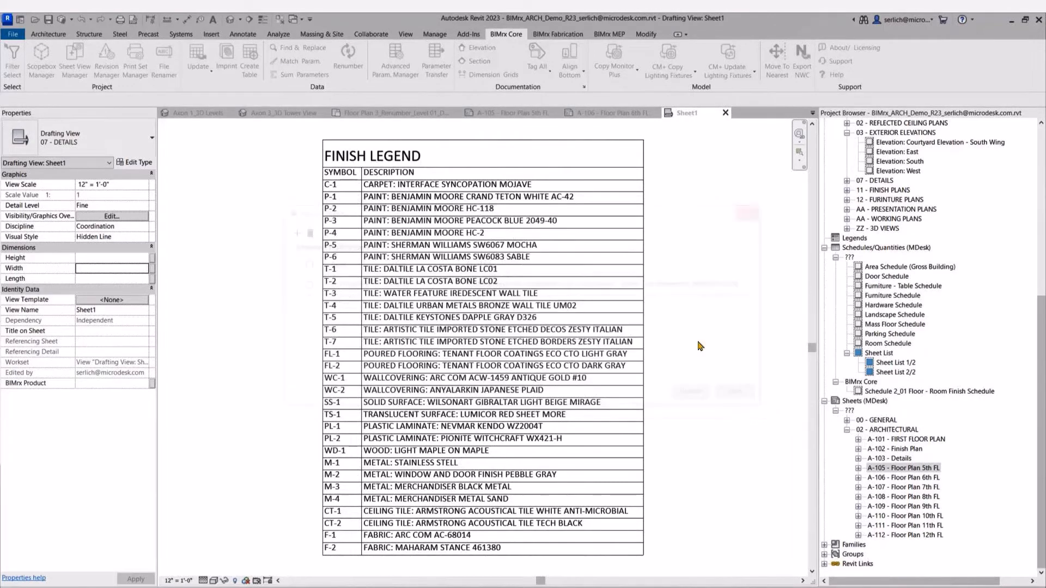
Place the drafting view Sheet1 on sheet A-105, between the Tower A plan and the title block.
left_click(512, 113)
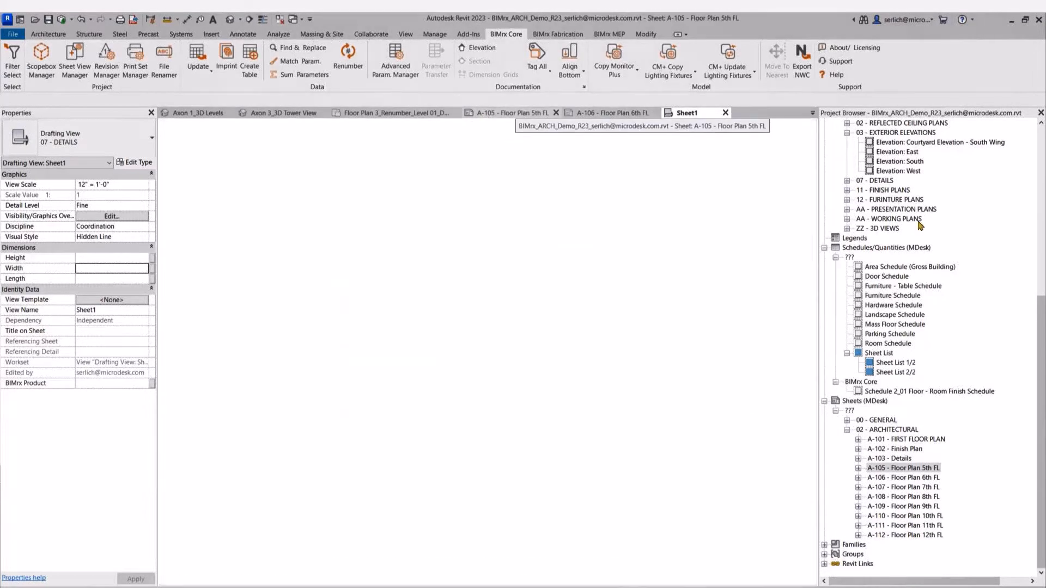
scroll(882, 345, "up", 5)
scroll(882, 344, "up", 4)
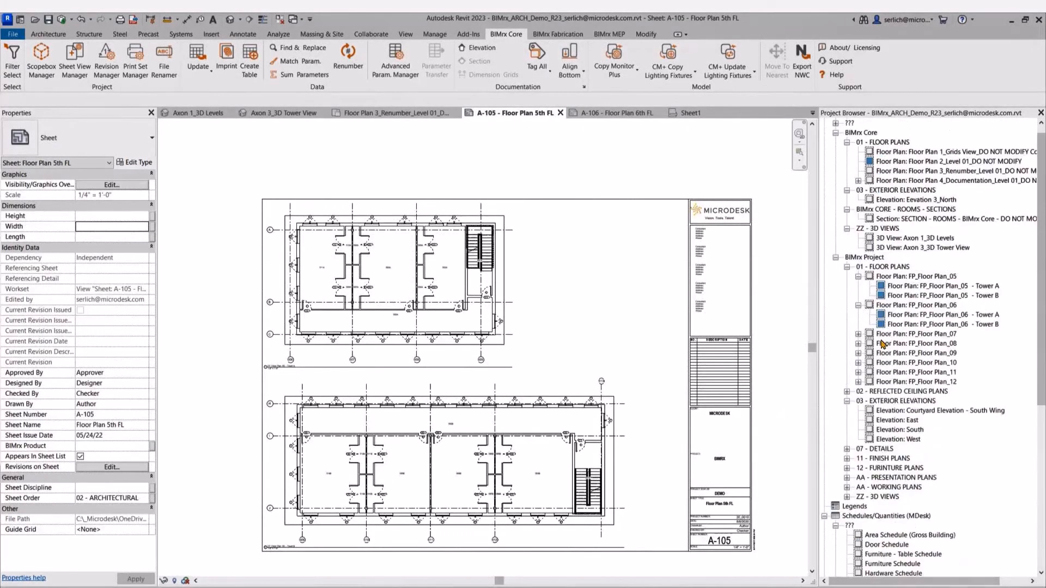
left_click(898, 152)
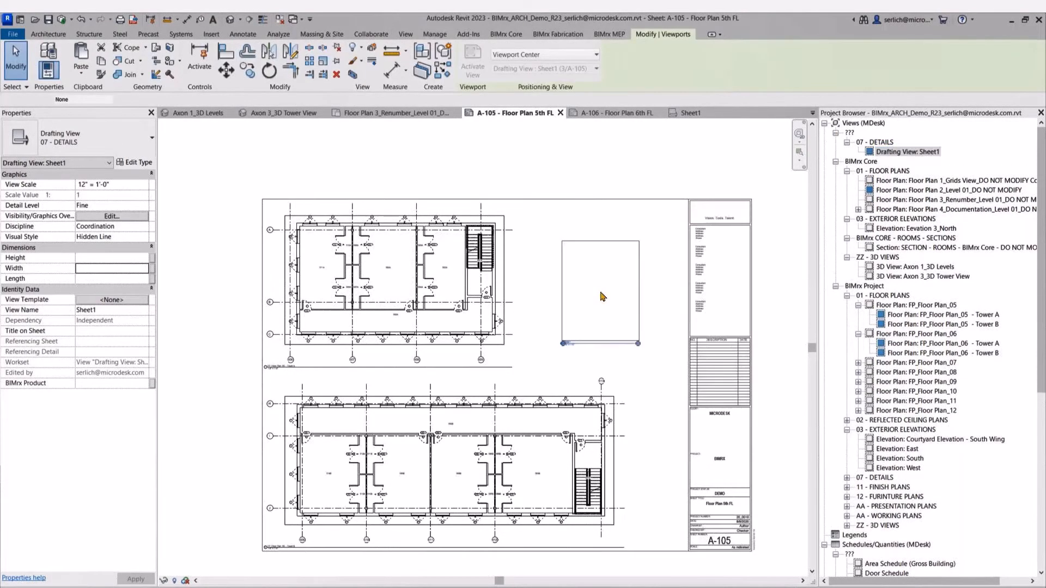
left_click(602, 296)
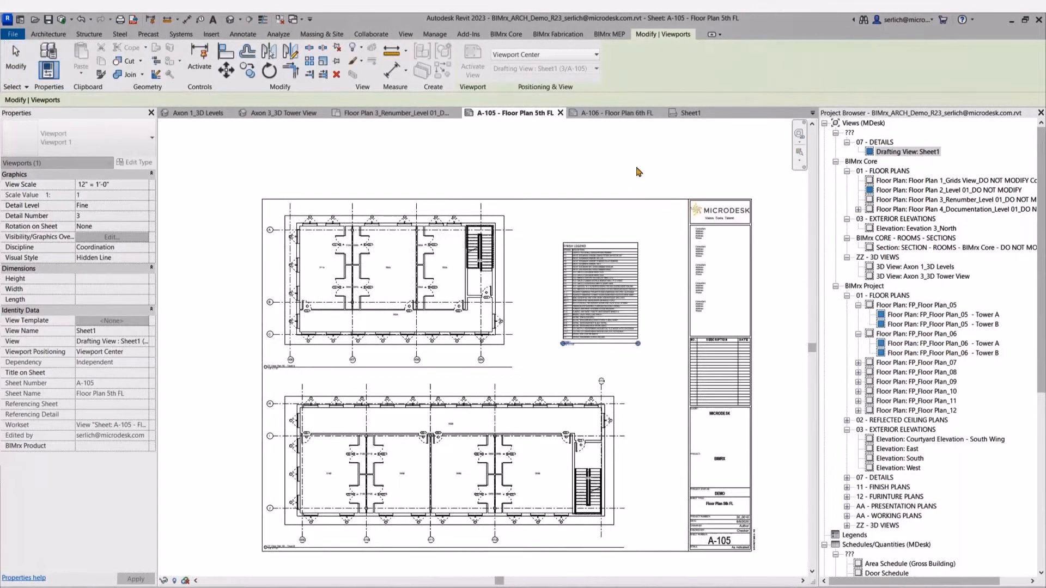
left_click(649, 230)
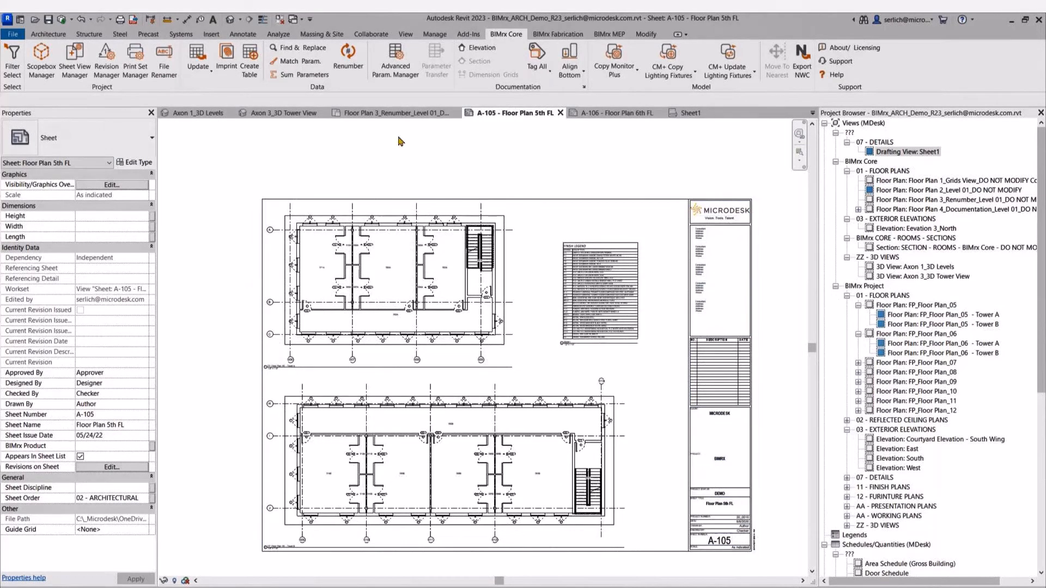
Use Revision Manager to add revisions Seq. 4 and Seq. 5 to sheets A-105 through A-112.
left_click(98, 70)
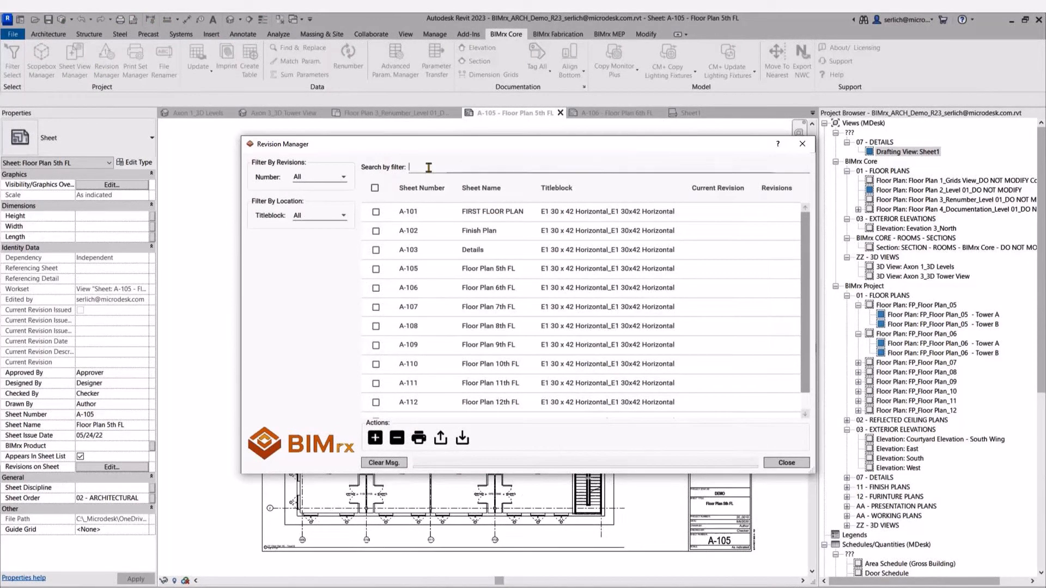
left_click(397, 249)
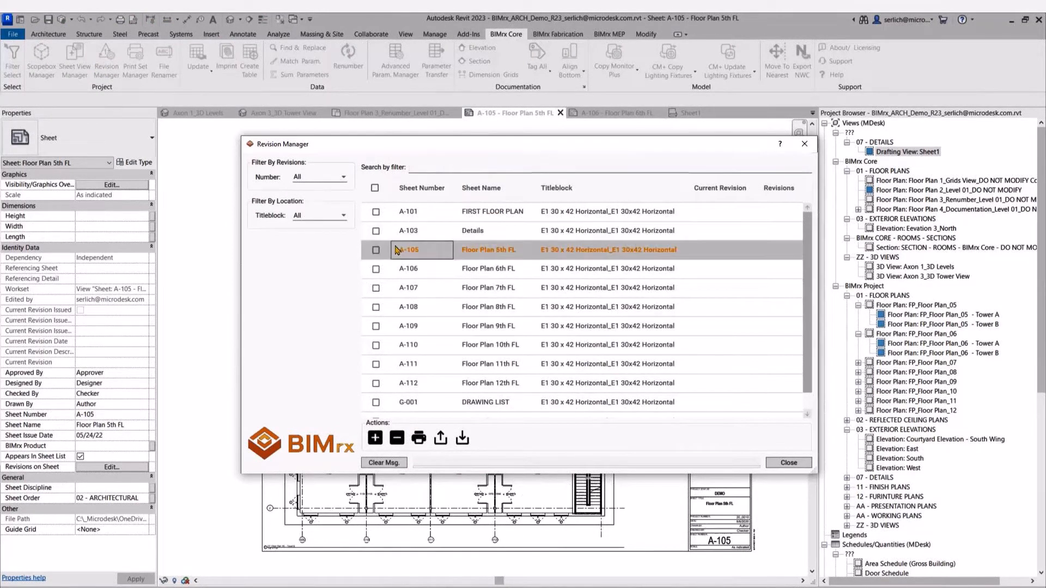
left_click(419, 383, "shift")
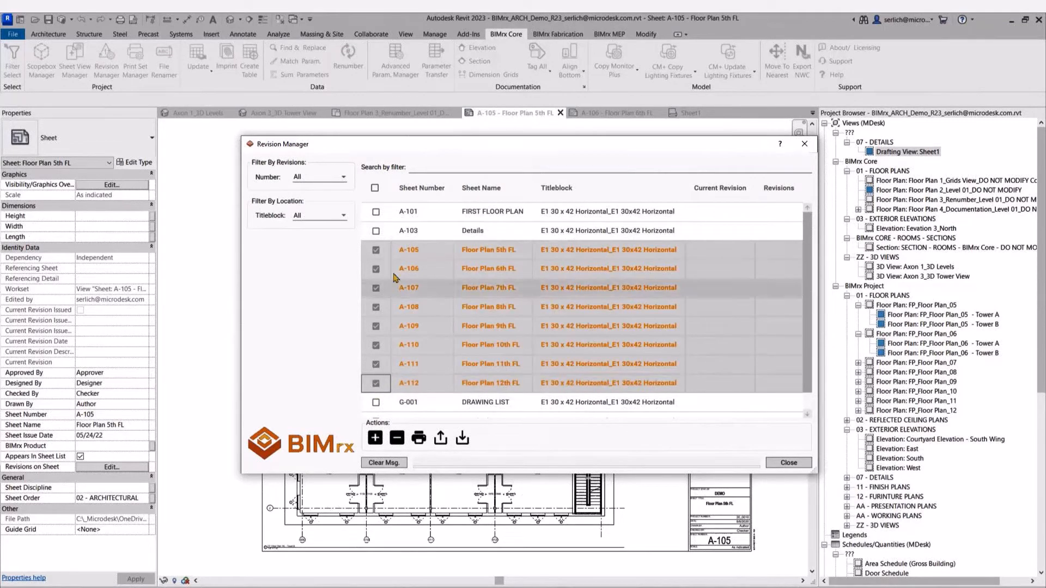
left_click(375, 437)
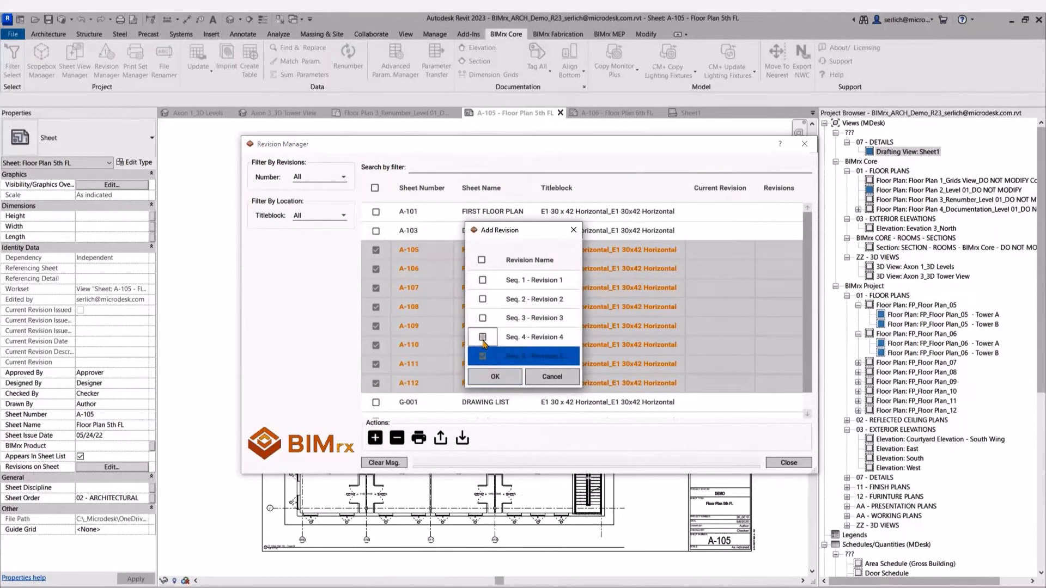
left_click(479, 338)
left_click(489, 374)
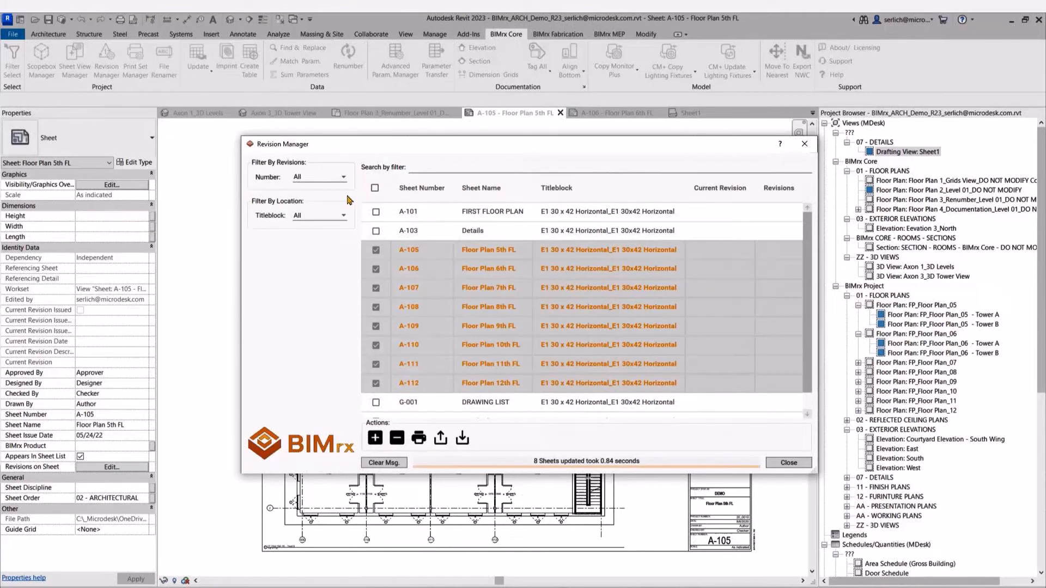
Filter the sheets by the Seq. 5 revision, create a print set named Rev 5 from them, and close Revision Manager.
left_click(331, 178)
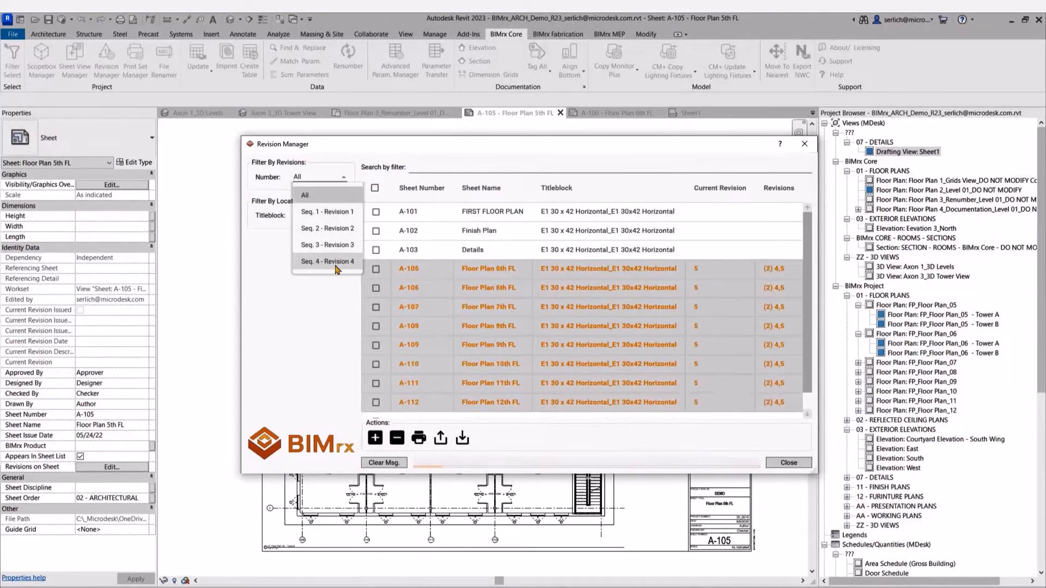
left_click(336, 263)
left_click(418, 439)
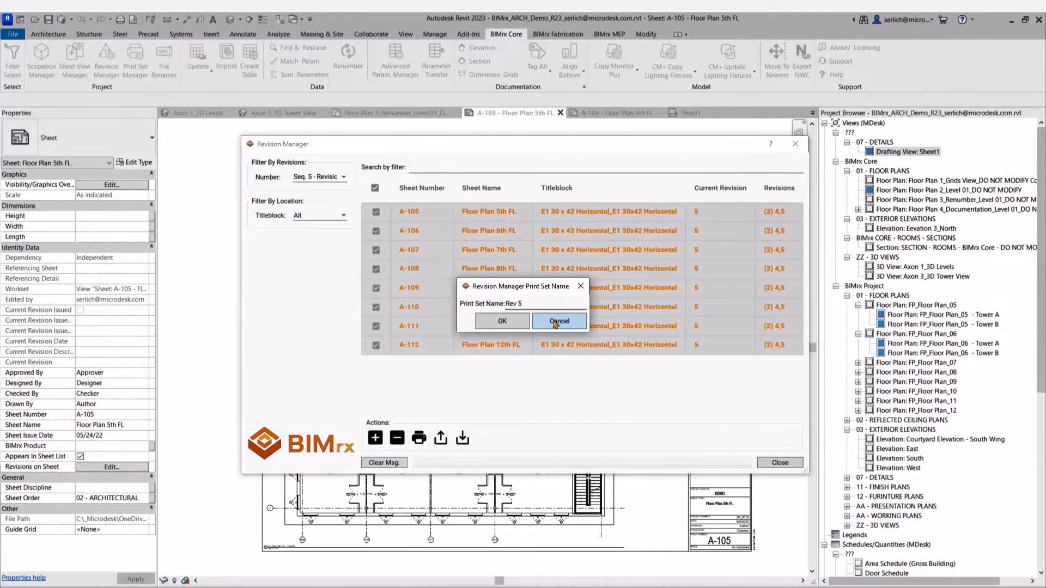
left_click(516, 326)
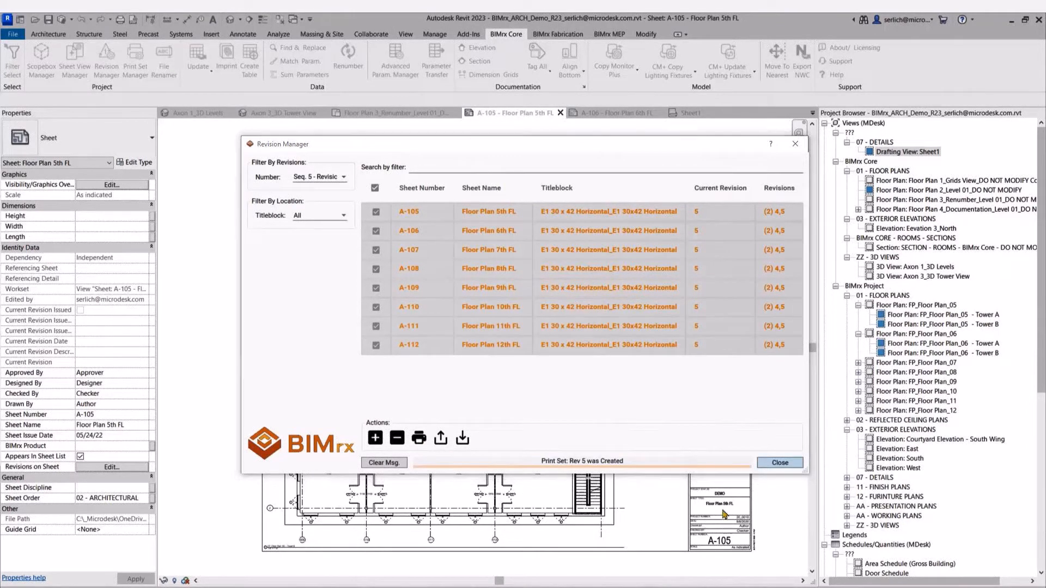
left_click(779, 462)
Mark the print sets Rev 5 and CD for printing in Print Set Manager.
left_click(141, 55)
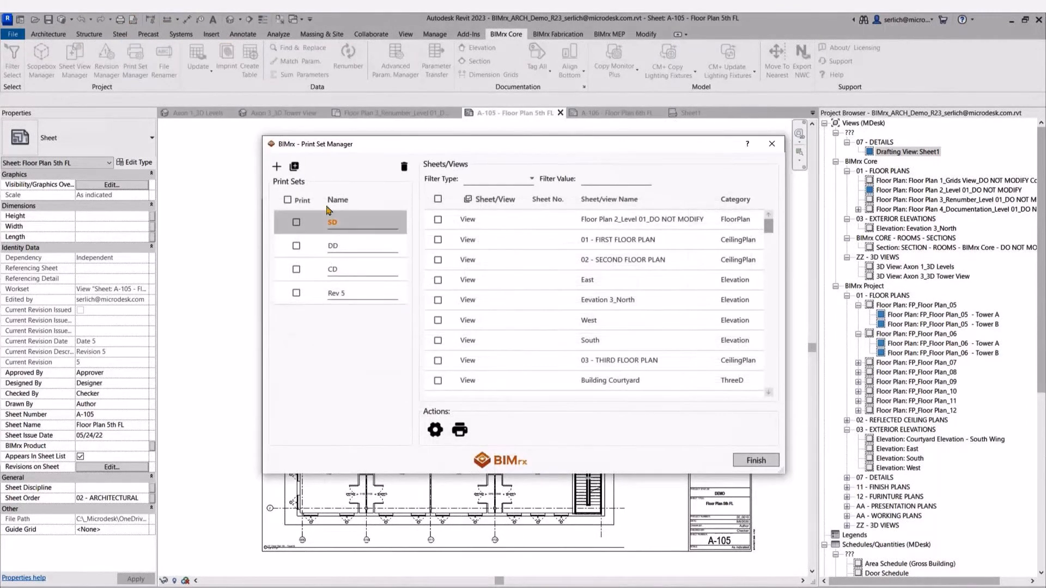
left_click(296, 294)
left_click(297, 294)
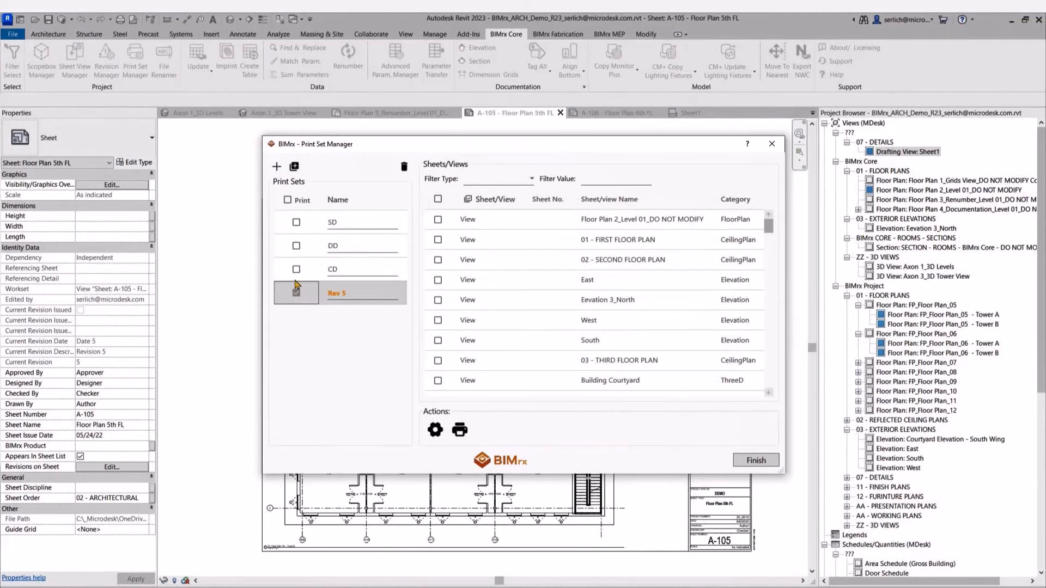
left_click(296, 276)
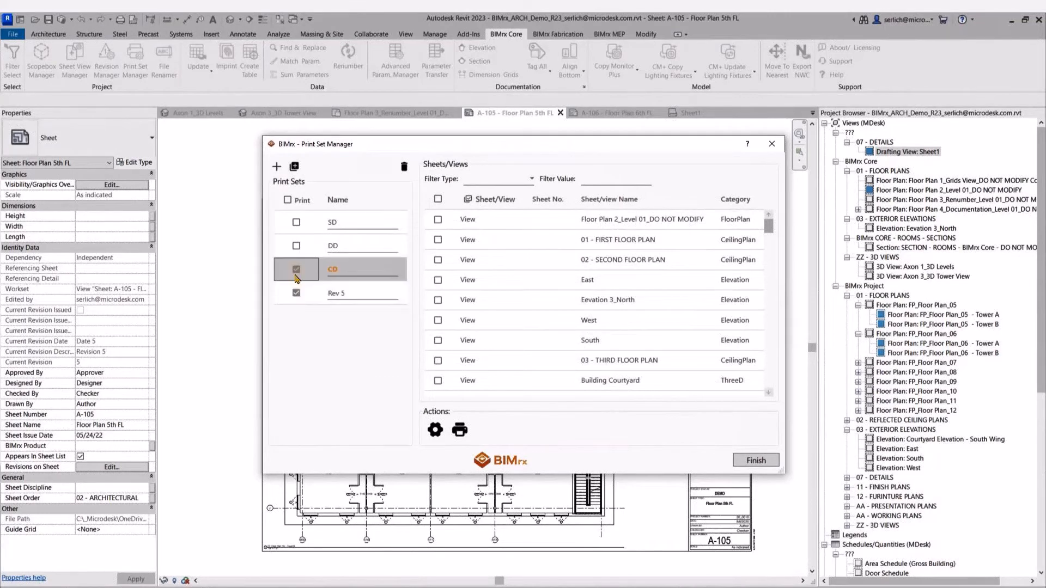
Print the marked sets through Bluebeam PDF as separate files for each view/sheet, saved in the Create table folder.
left_click(459, 430)
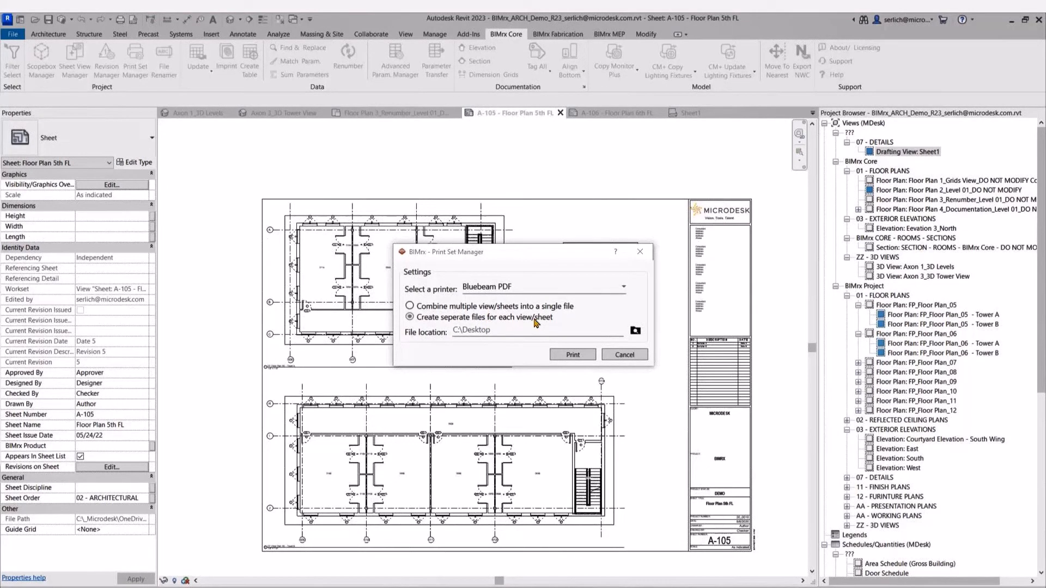
left_click(635, 333)
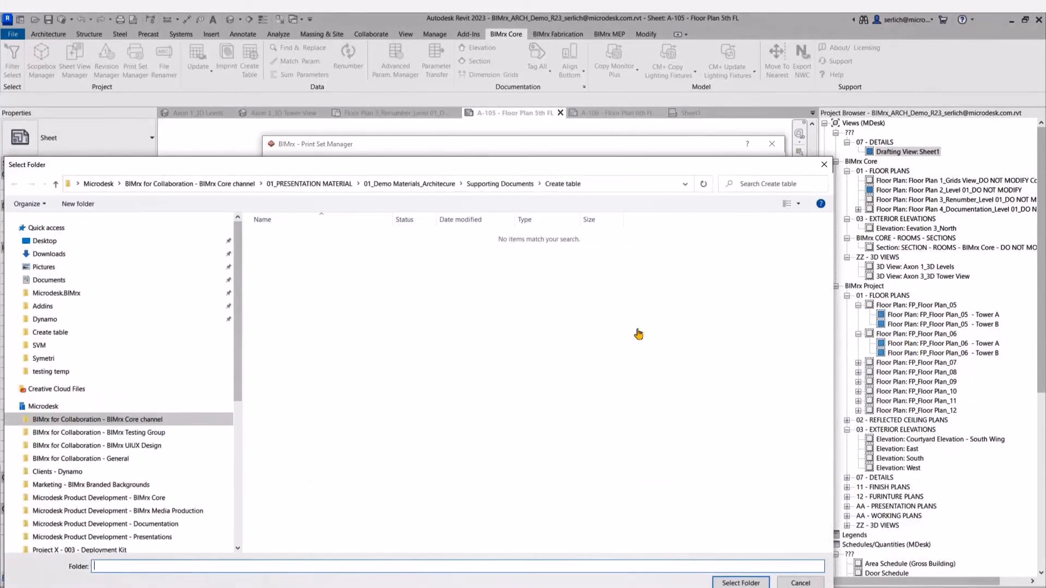
left_click(744, 582)
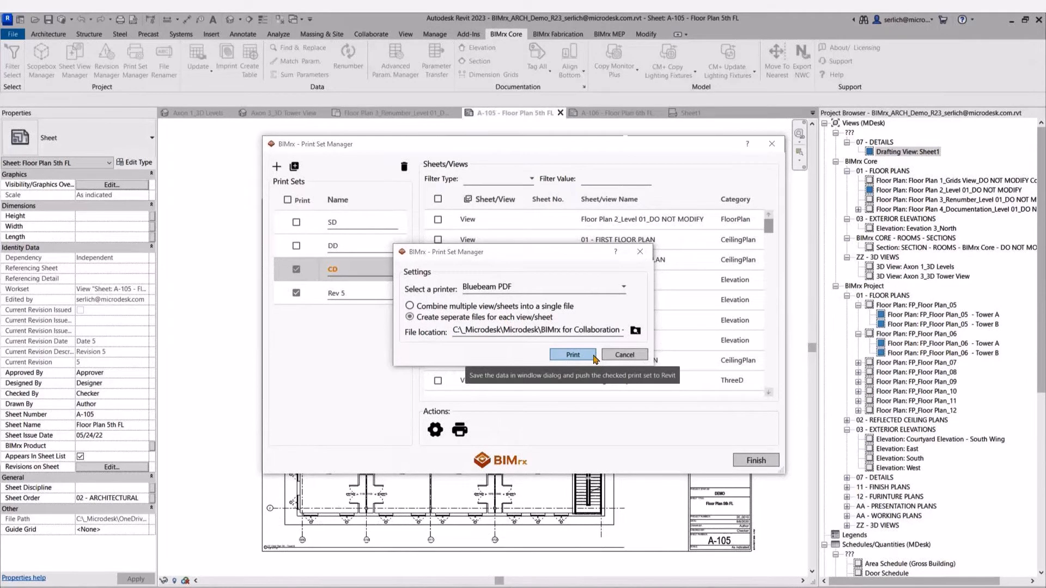
left_click(572, 354)
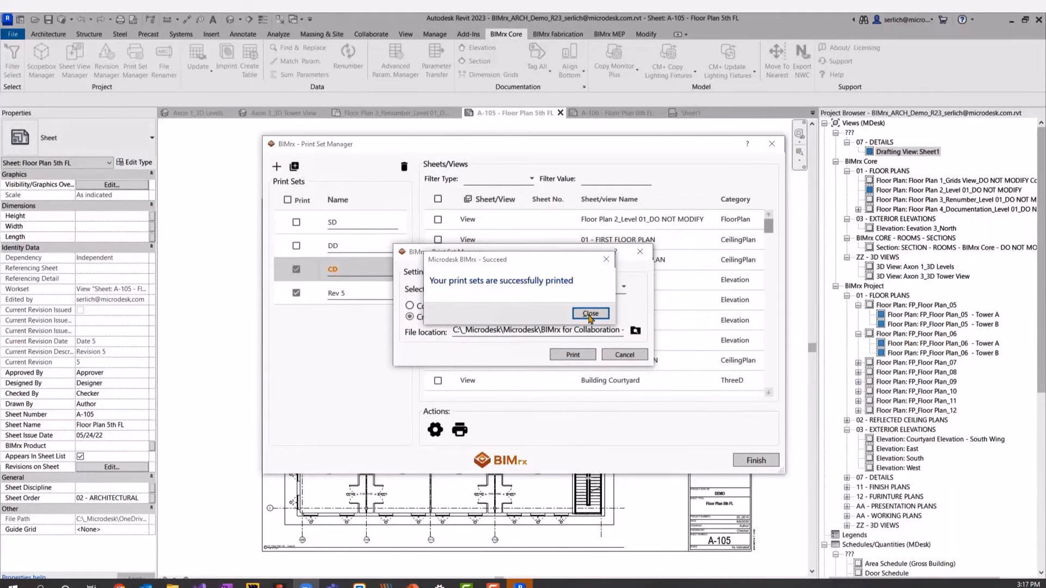
left_click(590, 314)
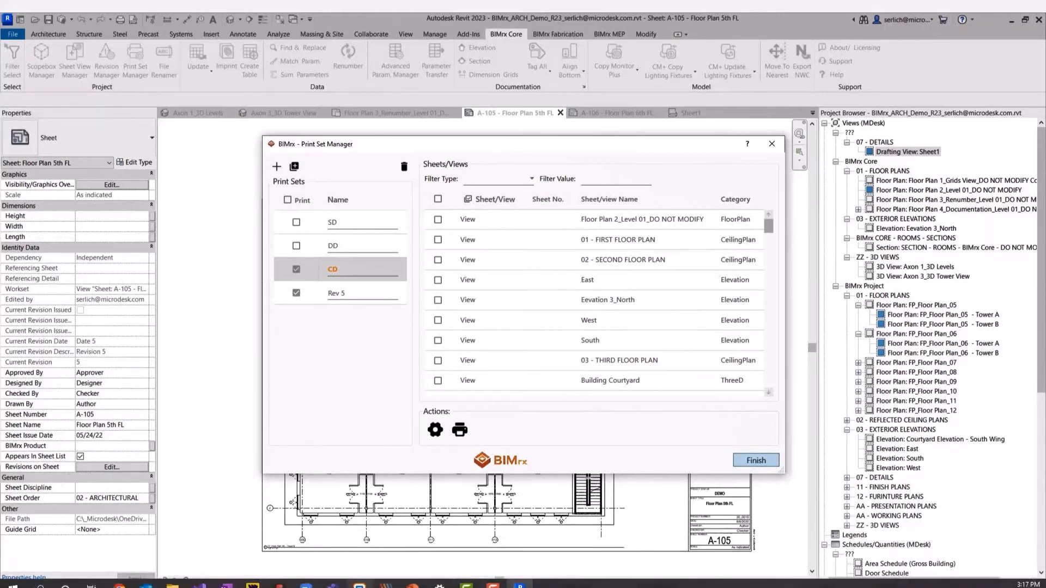
Finish with Print Set Manager and switch to the running PowerPoint slide show.
left_click(412, 585)
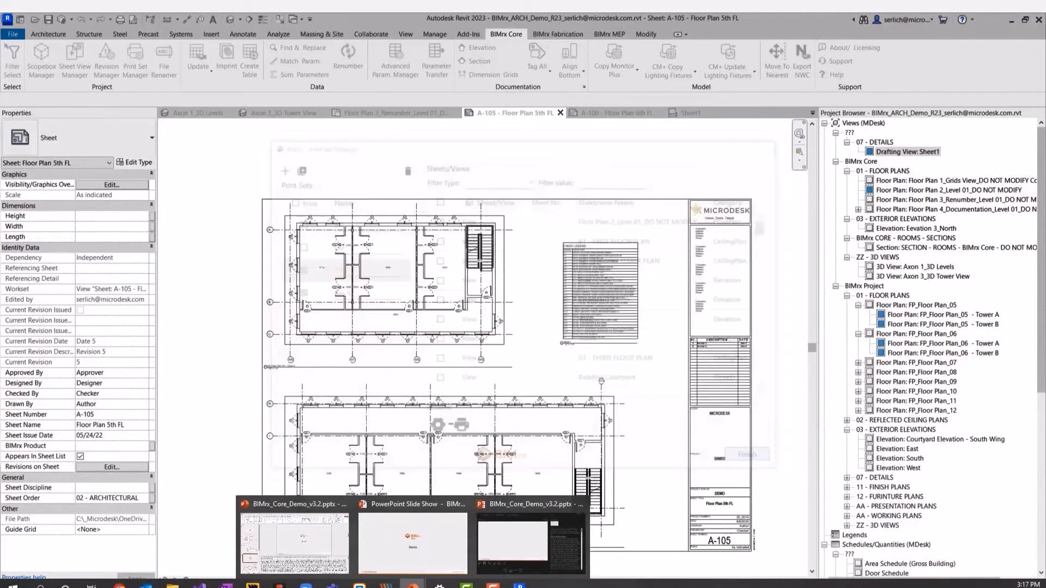
left_click(427, 560)
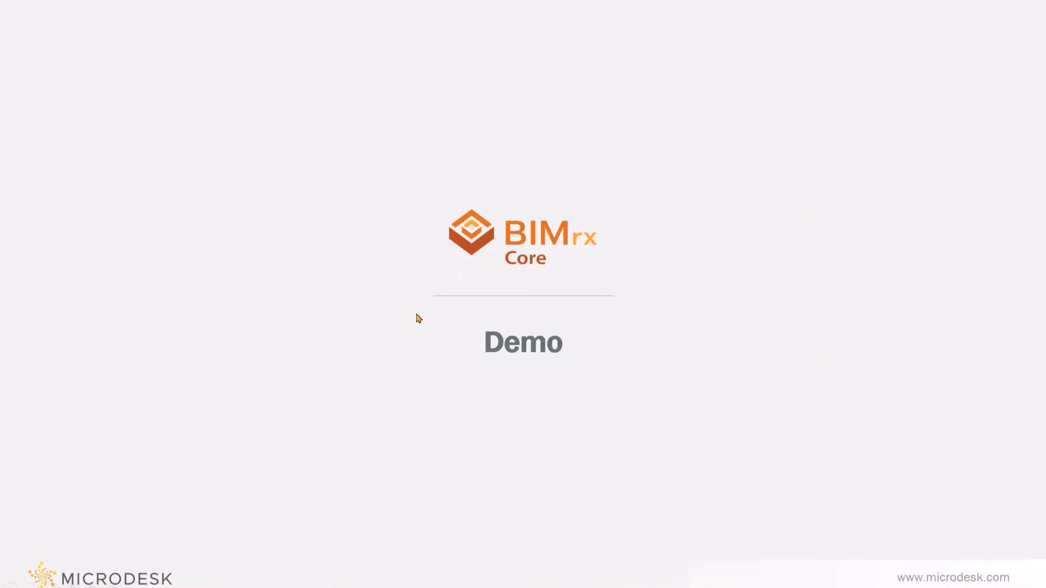